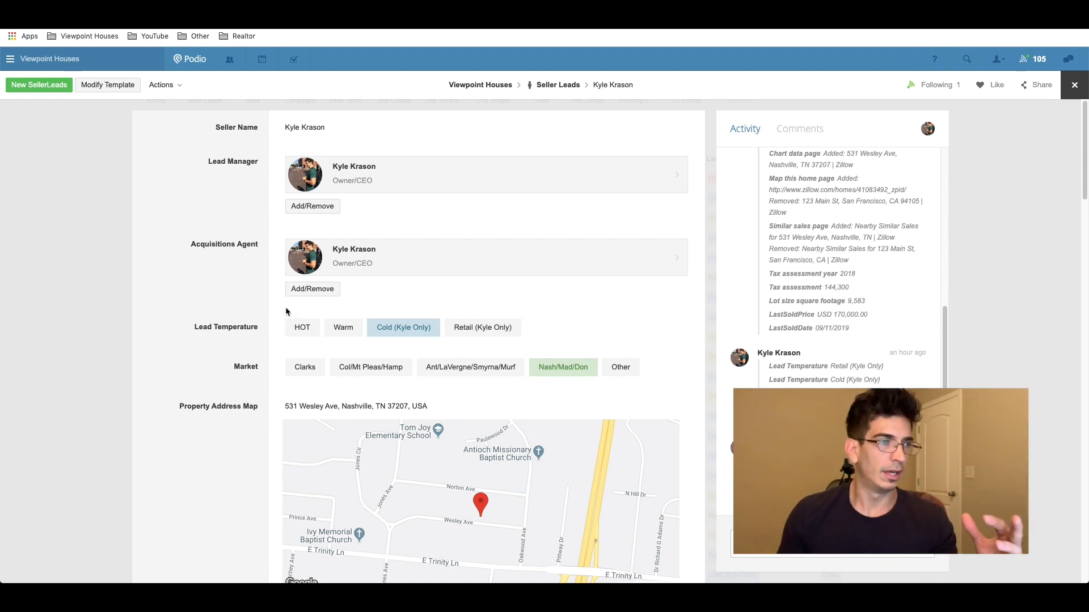
Step: Set the asking price and MLS Comp Property Value to 250,000, giving a 135,000 MLS offer
{"action": "scroll", "coordinate": [307, 295], "scroll_direction": "down", "scroll_amount": 2}
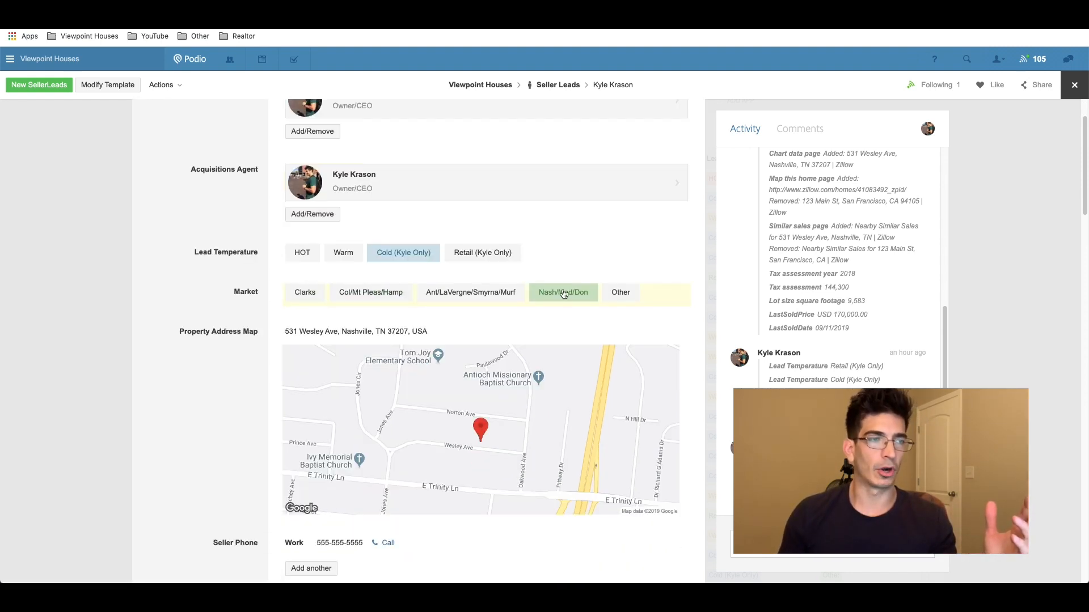
{"action": "scroll", "coordinate": [340, 318], "scroll_direction": "down", "scroll_amount": 5}
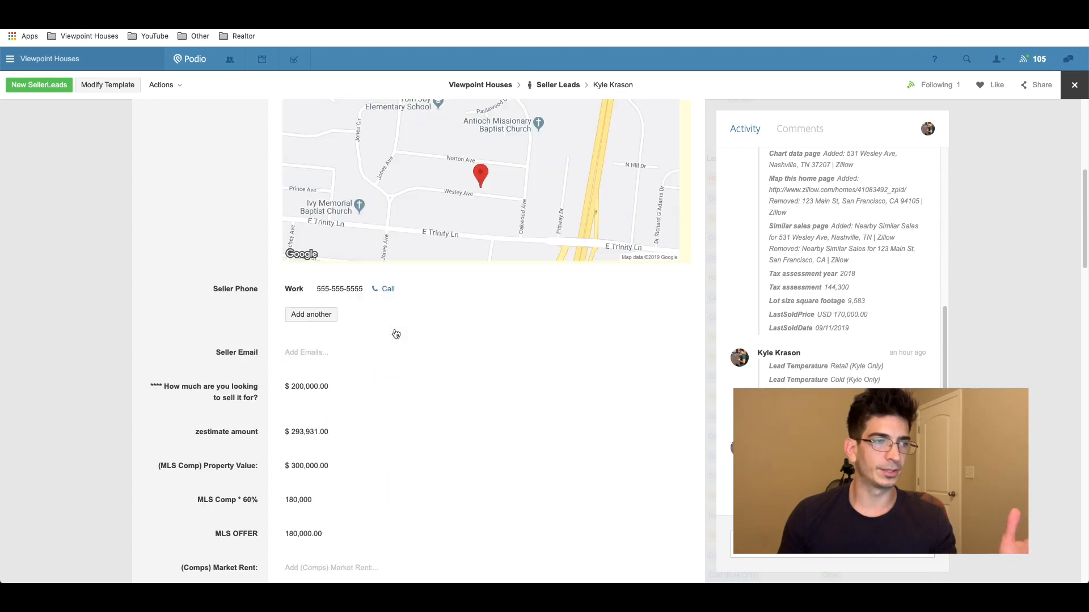
{"action": "scroll", "coordinate": [337, 290], "scroll_direction": "down", "scroll_amount": 3}
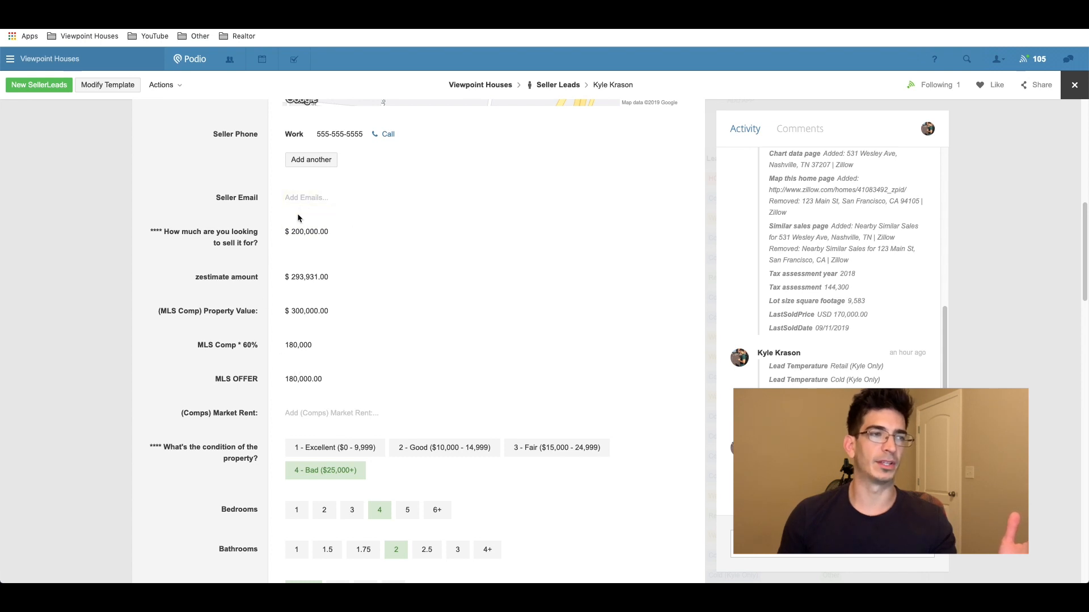
{"action": "left_click", "coordinate": [301, 234]}
{"action": "double_click", "coordinate": [318, 234]}
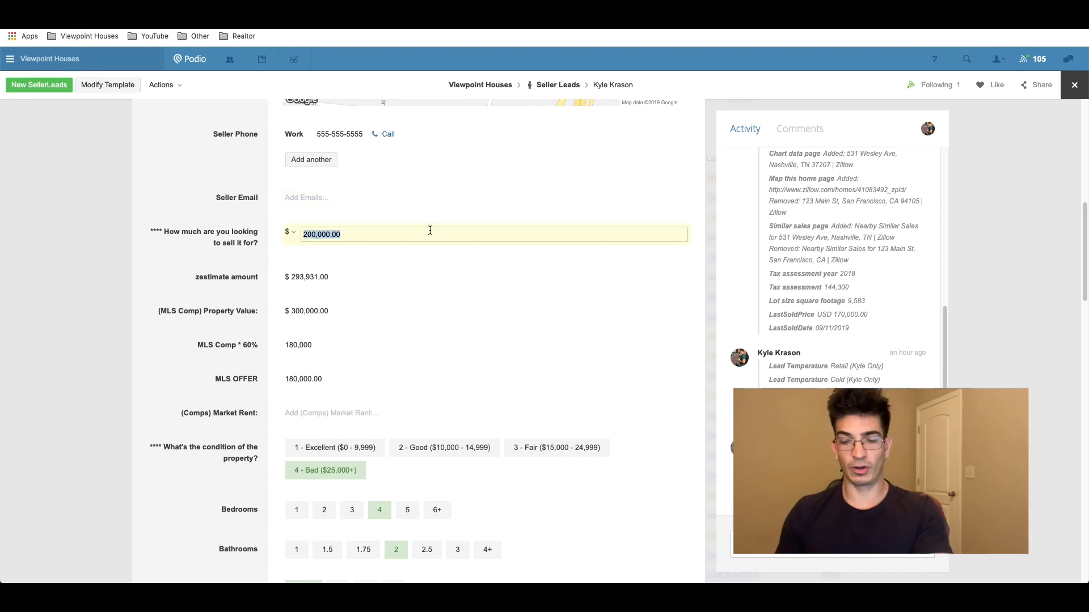
{"action": "type", "text": "2500"}
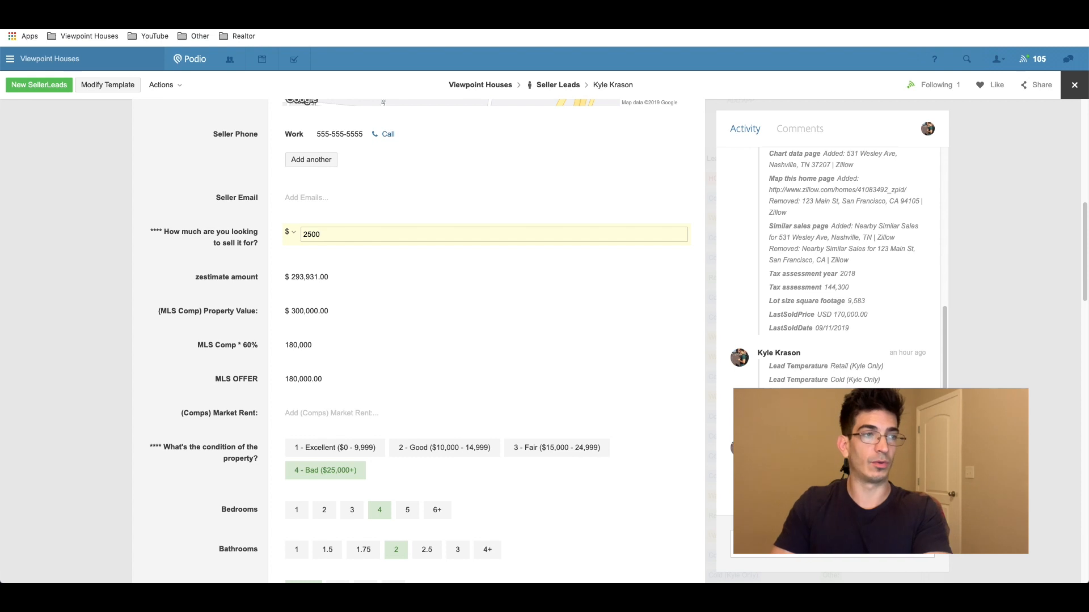
{"action": "left_click", "coordinate": [270, 259]}
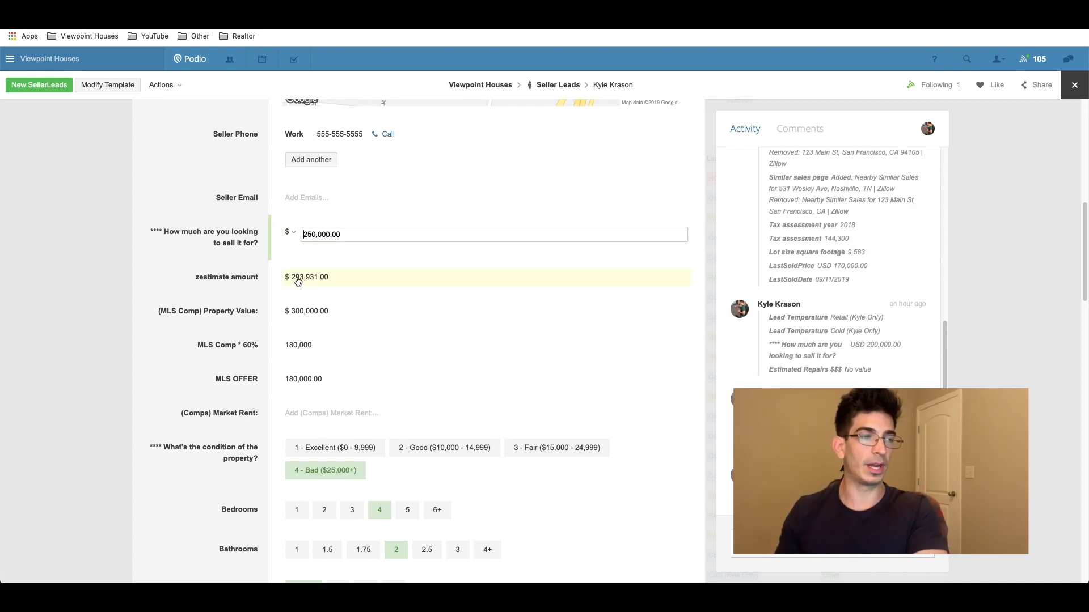
{"action": "left_click", "coordinate": [299, 313]}
{"action": "type", "text": "25"}
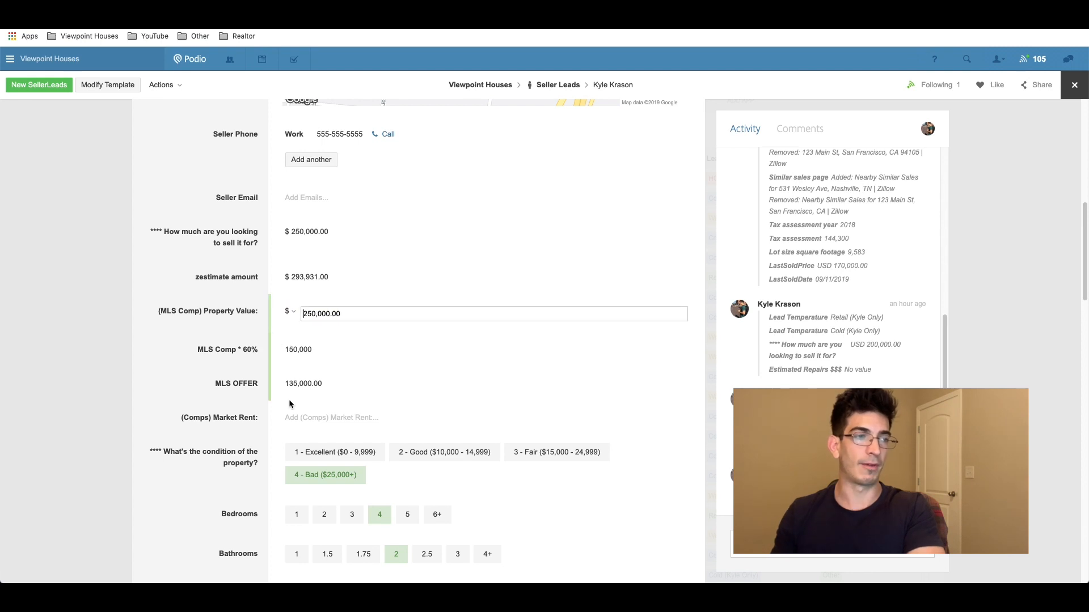
{"action": "left_click_drag", "start_coordinate": [216, 384], "coordinate": [260, 384]}
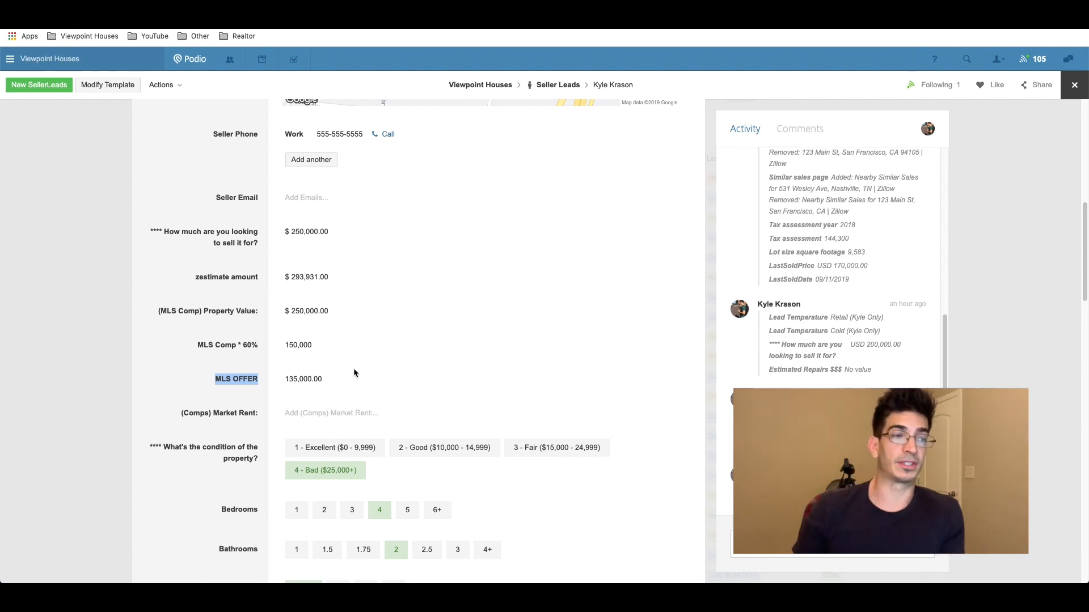
Step: Replace the 60,000 estimated repairs value with 40,000
{"action": "scroll", "coordinate": [353, 369], "scroll_direction": "down", "scroll_amount": 4}
{"action": "scroll", "coordinate": [311, 370], "scroll_direction": "down", "scroll_amount": 2}
{"action": "left_click", "coordinate": [316, 403]}
{"action": "double_click", "coordinate": [316, 404]}
{"action": "type", "text": "40,000.00"}
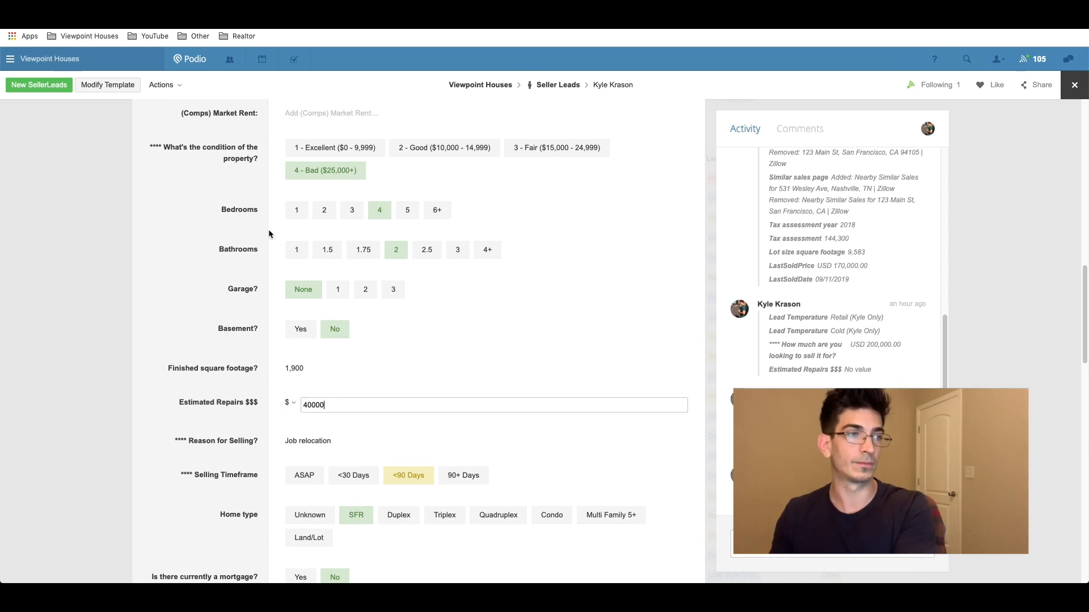
{"action": "scroll", "coordinate": [268, 229], "scroll_direction": "up", "scroll_amount": 3}
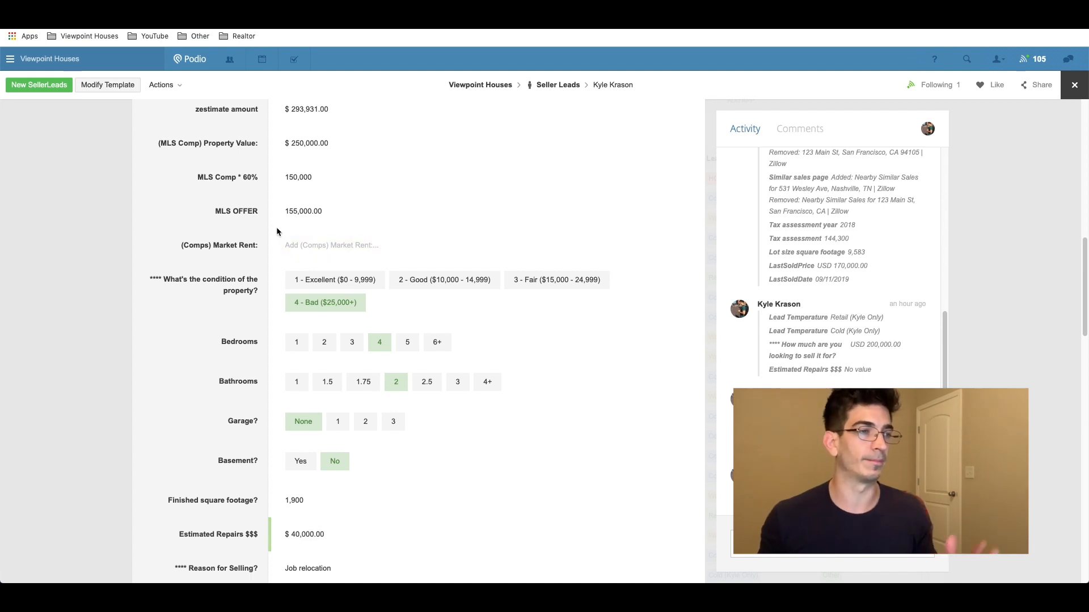
Step: Commit the 40,000 repairs and review the lead record down to its Cold-Calling campaign and tasks
{"action": "scroll", "coordinate": [266, 219], "scroll_direction": "down", "scroll_amount": 1}
{"action": "scroll", "coordinate": [306, 309], "scroll_direction": "down", "scroll_amount": 2}
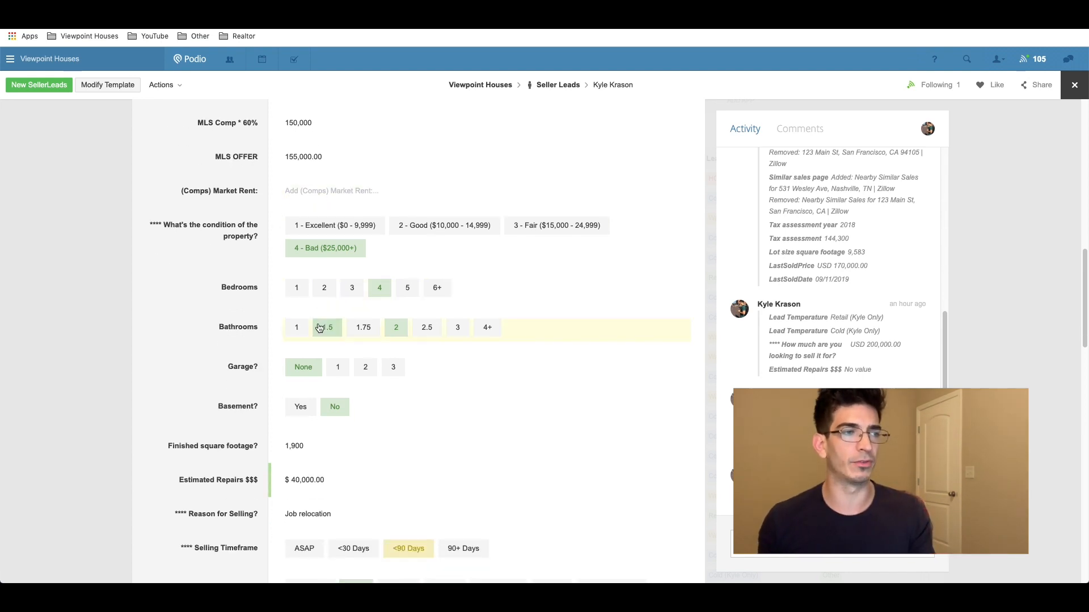
{"action": "scroll", "coordinate": [311, 353], "scroll_direction": "down", "scroll_amount": 2}
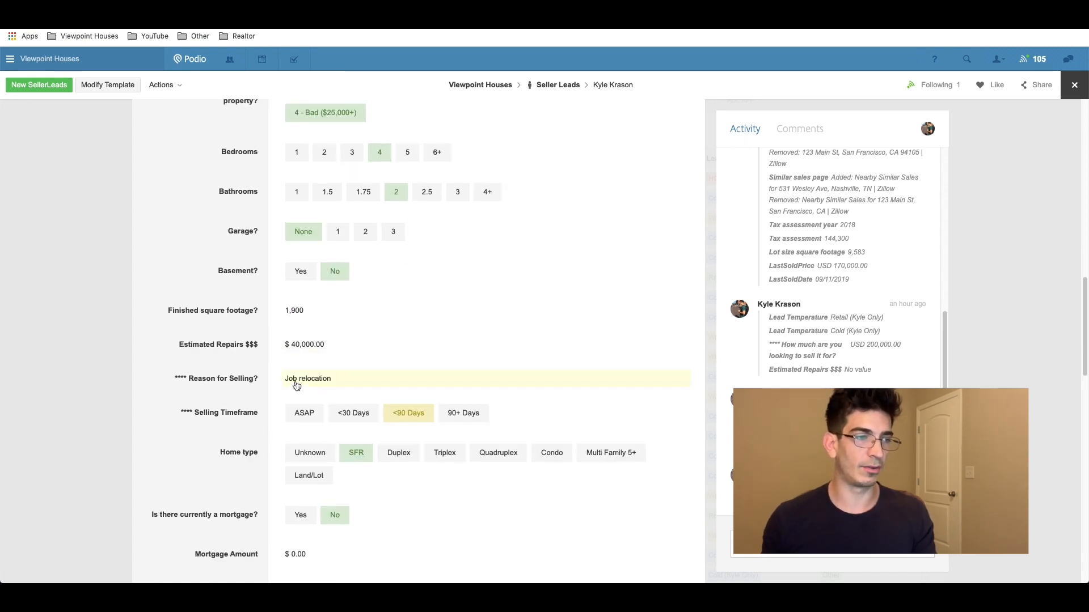
{"action": "scroll", "coordinate": [307, 391], "scroll_direction": "down", "scroll_amount": 2}
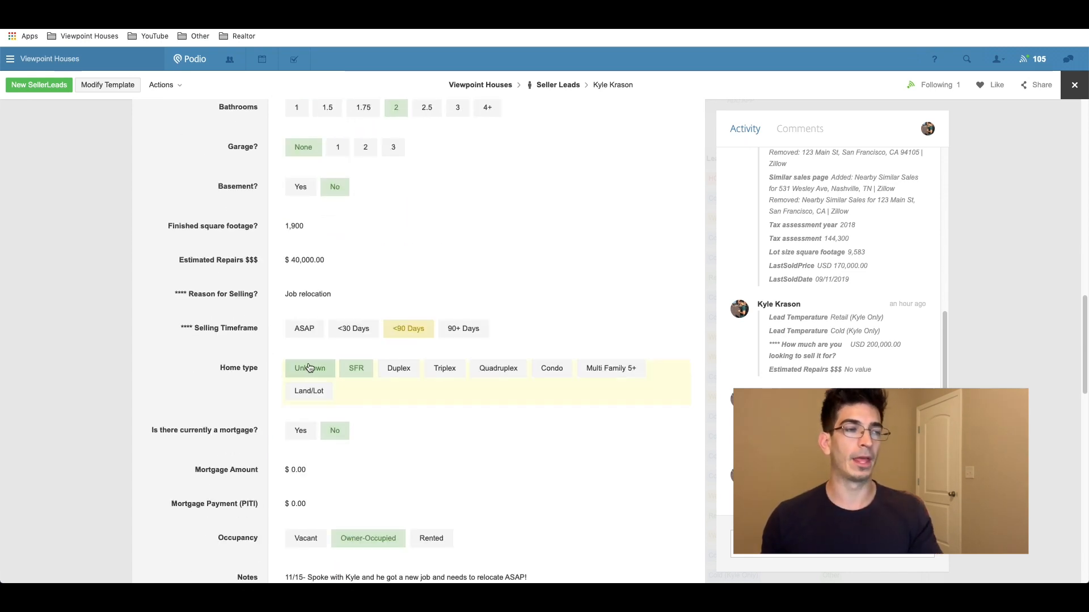
{"action": "scroll", "coordinate": [312, 365], "scroll_direction": "down", "scroll_amount": 5}
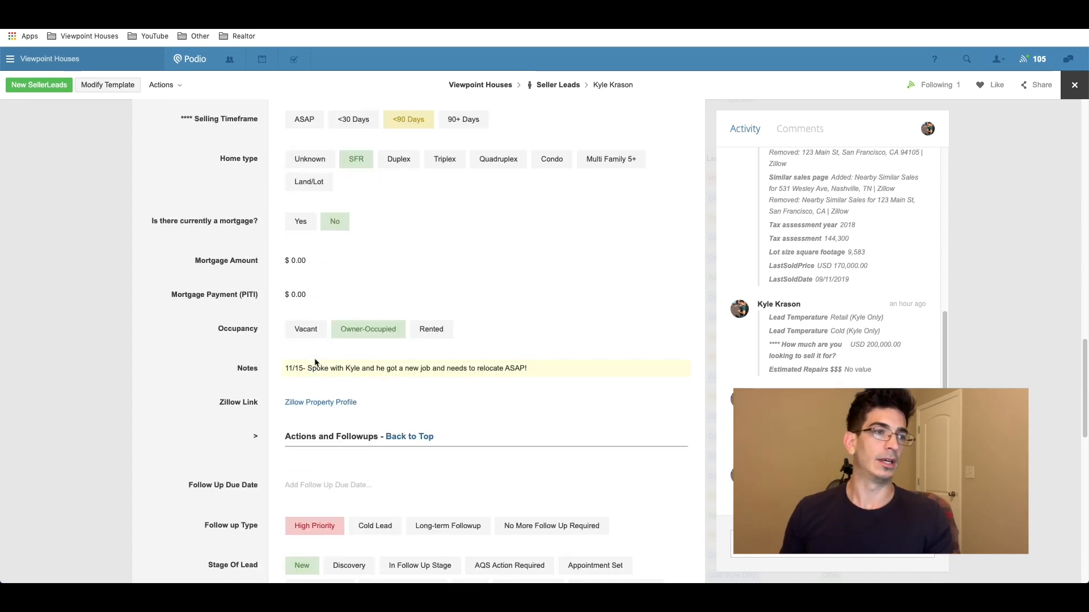
{"action": "scroll", "coordinate": [328, 314], "scroll_direction": "down", "scroll_amount": 3}
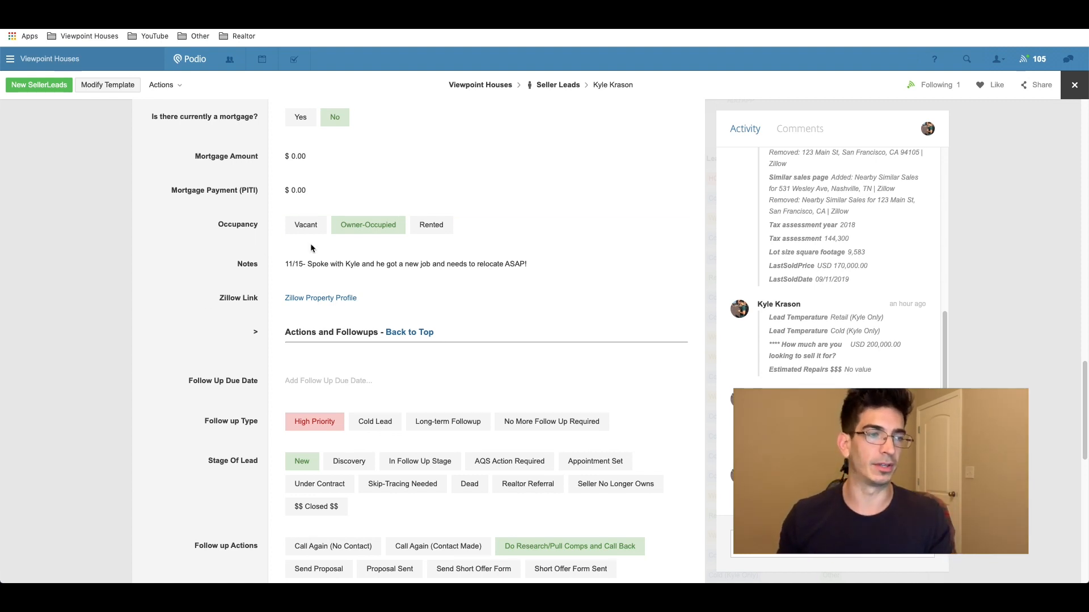
{"action": "scroll", "coordinate": [309, 246], "scroll_direction": "down", "scroll_amount": 3}
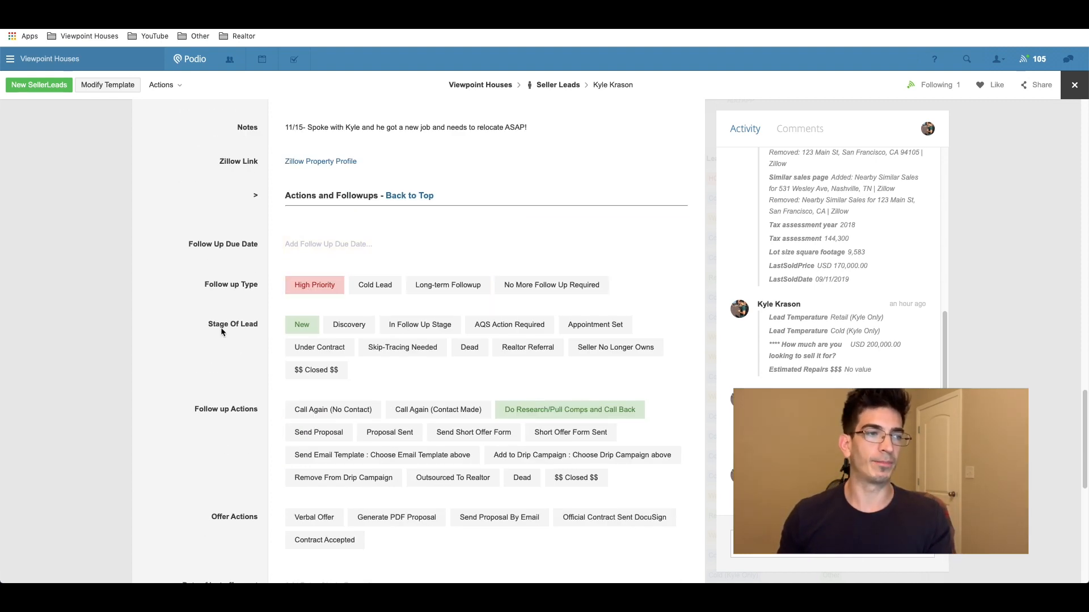
{"action": "scroll", "coordinate": [229, 373], "scroll_direction": "down", "scroll_amount": 1}
{"action": "scroll", "coordinate": [250, 374], "scroll_direction": "down", "scroll_amount": 3}
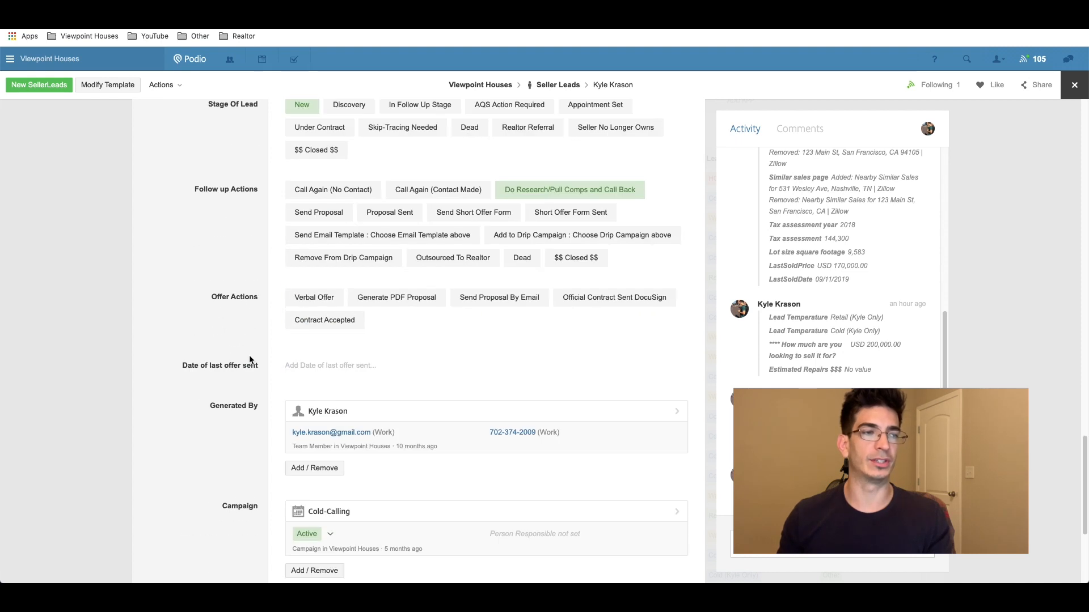
{"action": "scroll", "coordinate": [290, 368], "scroll_direction": "down", "scroll_amount": 4}
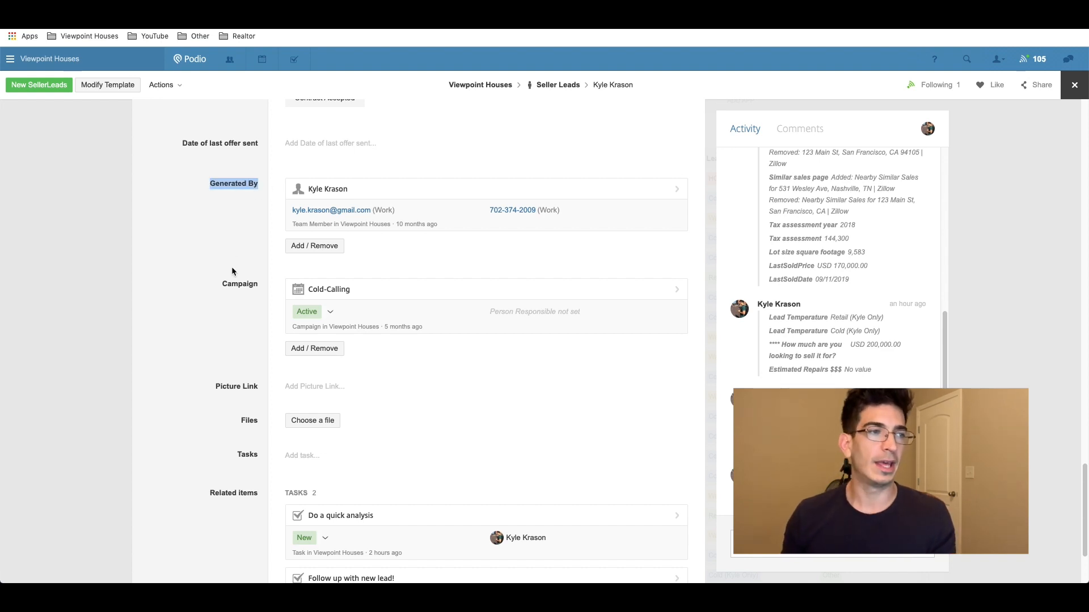
{"action": "left_click", "coordinate": [225, 280]}
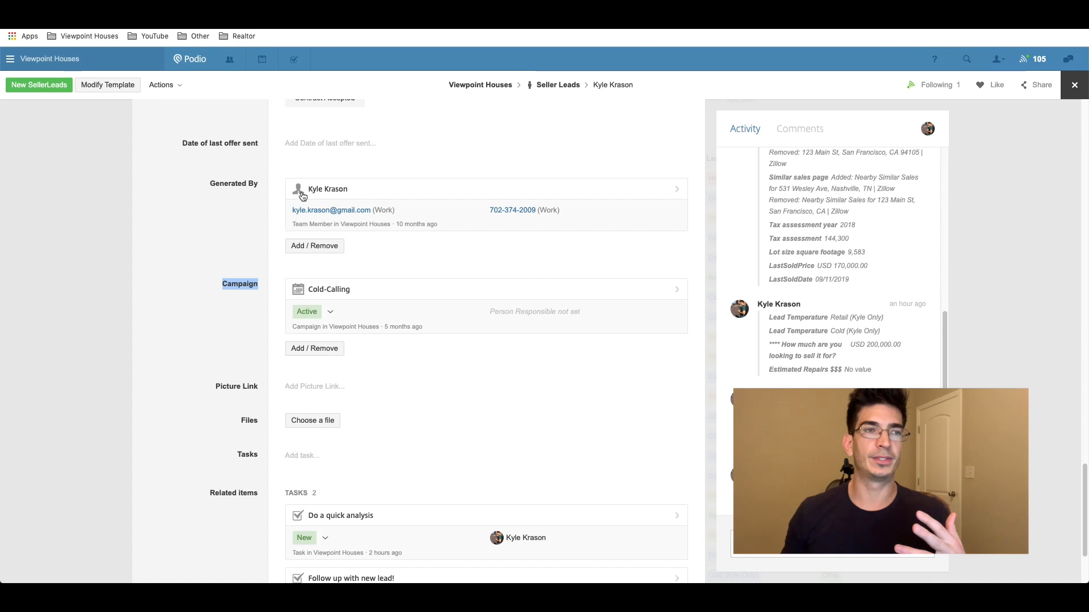
{"action": "scroll", "coordinate": [303, 196], "scroll_direction": "up", "scroll_amount": 15}
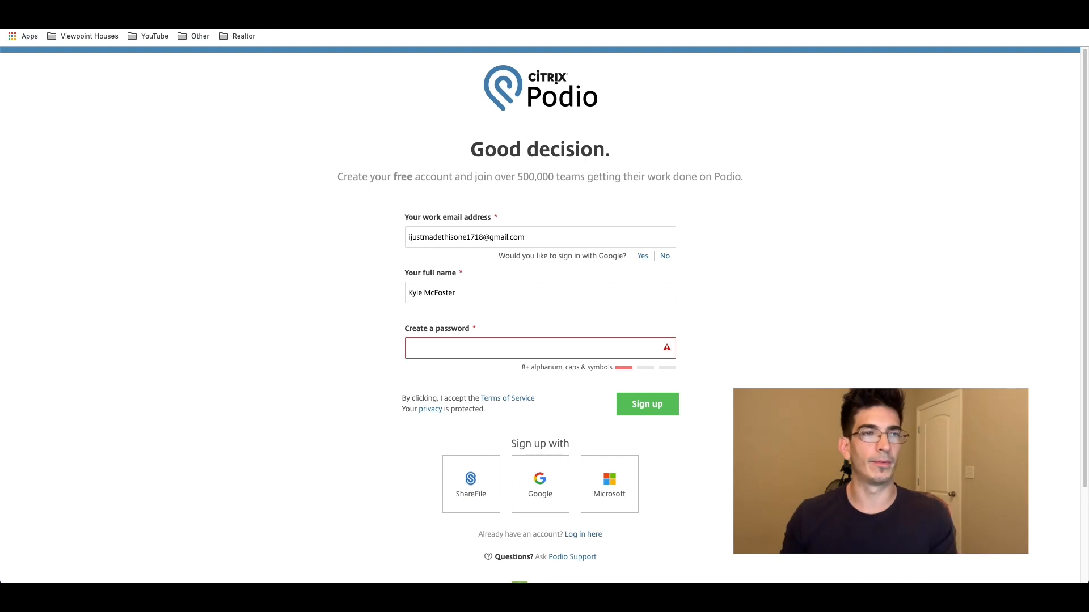
Step: Paste in the account password and submit the free Podio sign-up form
{"action": "left_click_drag", "start_coordinate": [338, 176], "coordinate": [580, 178]}
{"action": "left_click", "coordinate": [462, 207]}
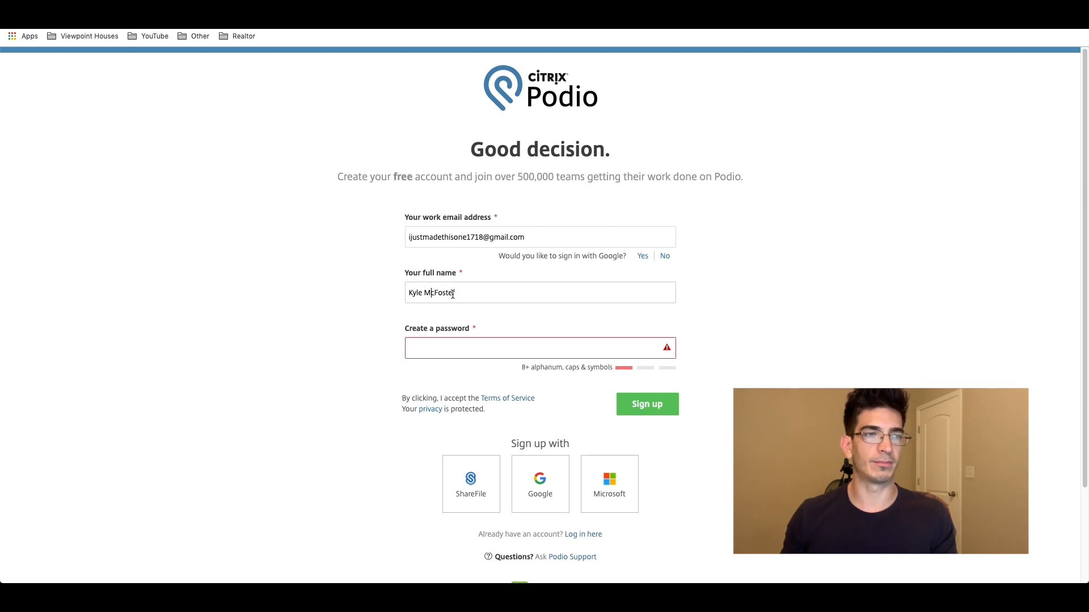
{"action": "left_click", "coordinate": [441, 347]}
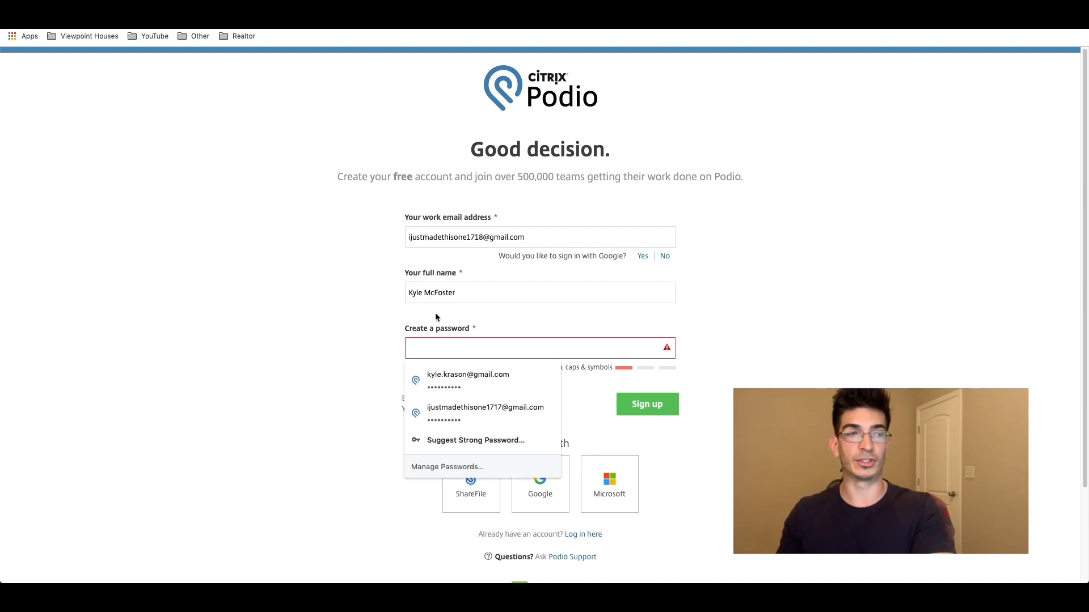
{"action": "double_click", "coordinate": [426, 293]}
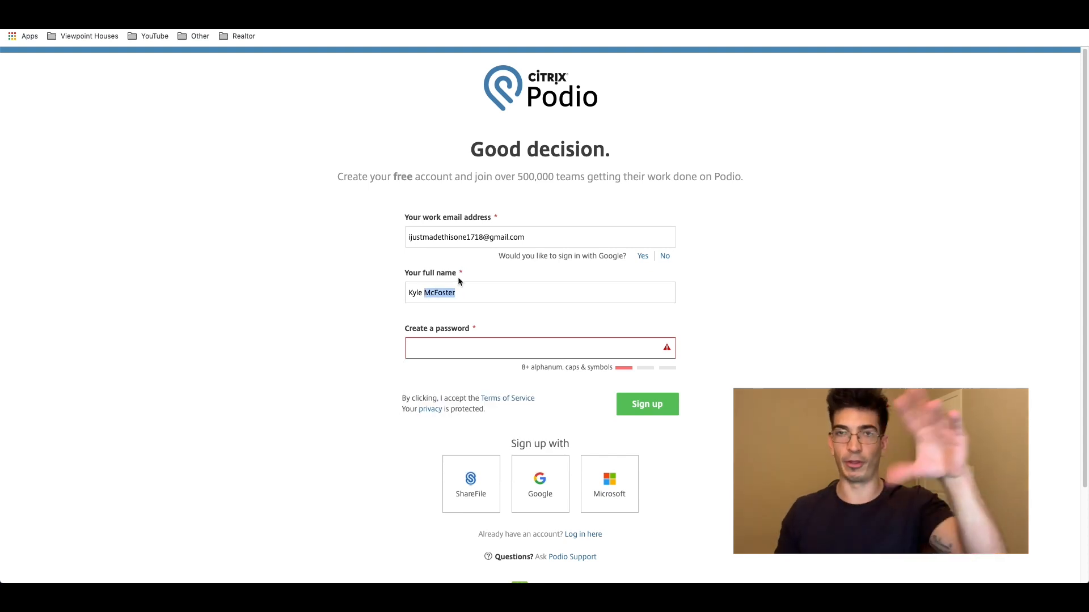
{"action": "left_click", "coordinate": [231, 328]}
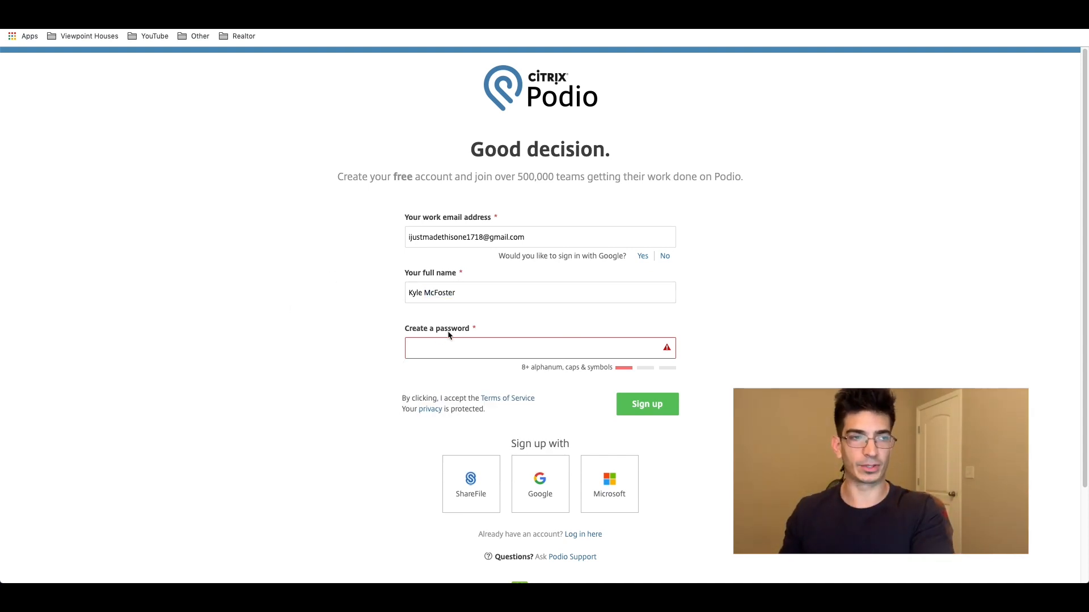
{"action": "left_click", "coordinate": [430, 348]}
{"action": "key", "text": "super+v"}
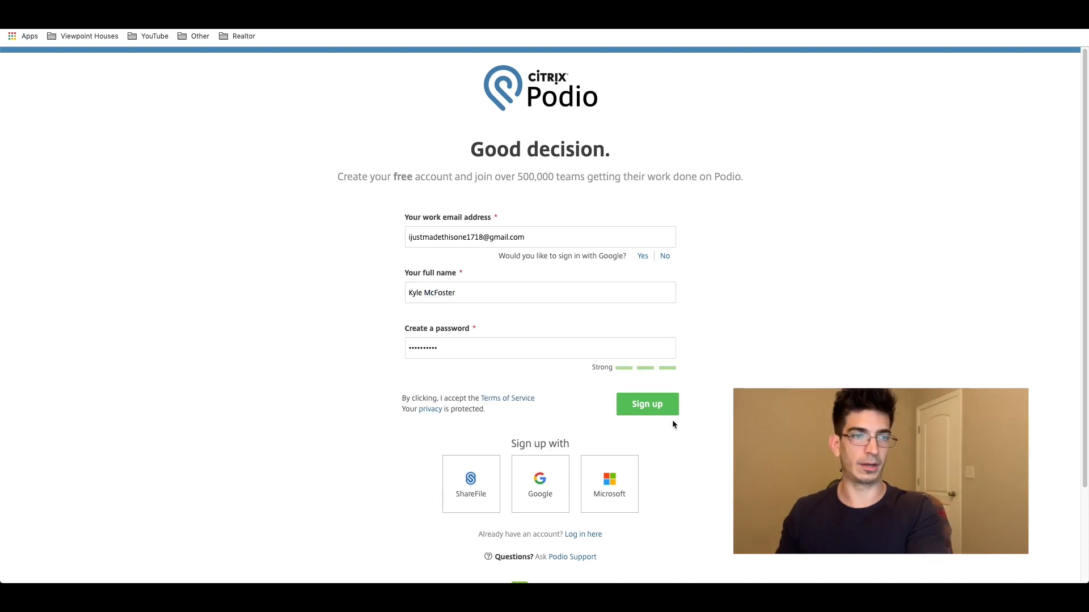
{"action": "left_click", "coordinate": [652, 410]}
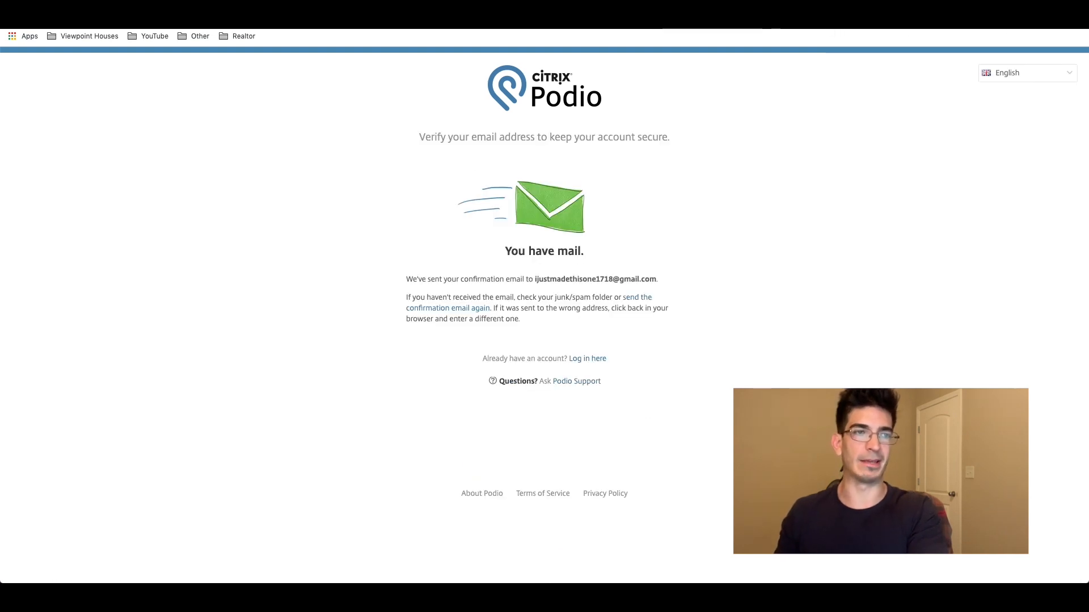
Step: Confirm the e-mail address from the Podio verification message in the inbox
{"action": "key", "text": "ctrl+Tab"}
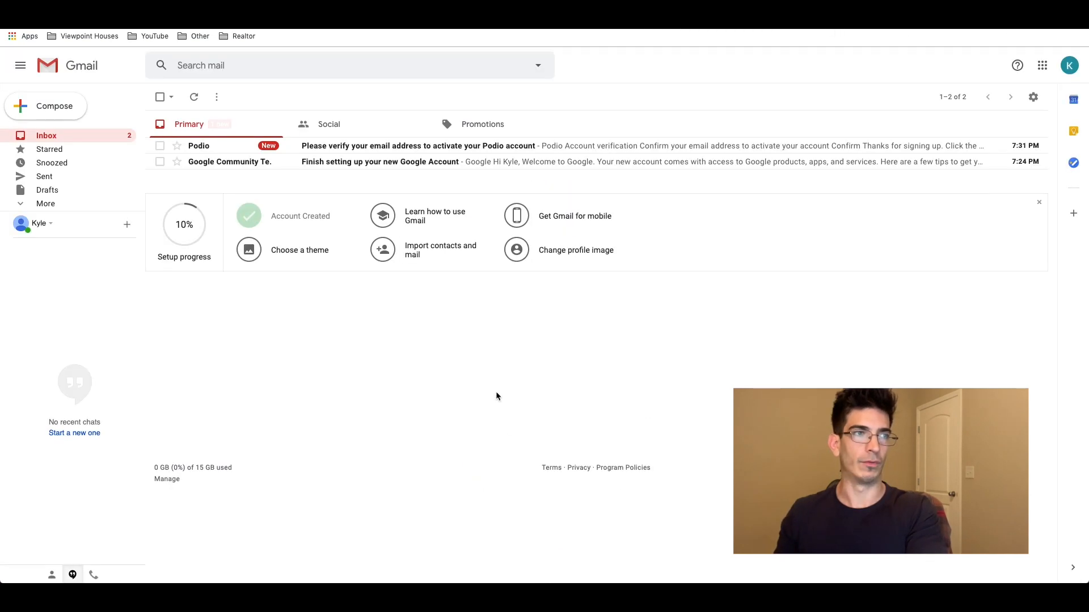
{"action": "left_click", "coordinate": [371, 145]}
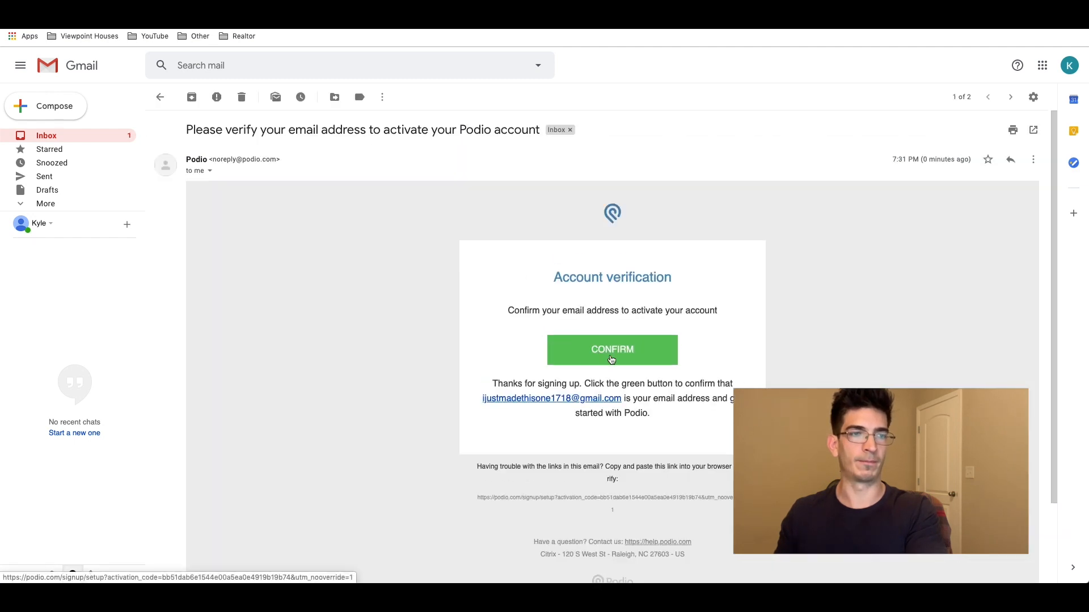
{"action": "left_click", "coordinate": [612, 357]}
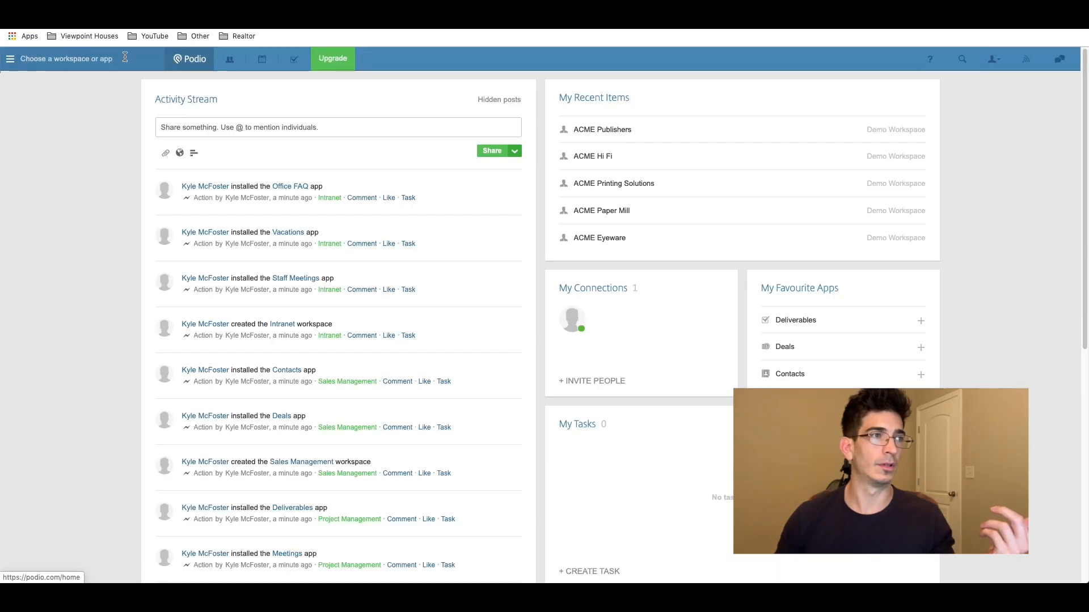
{"action": "left_click", "coordinate": [94, 55]}
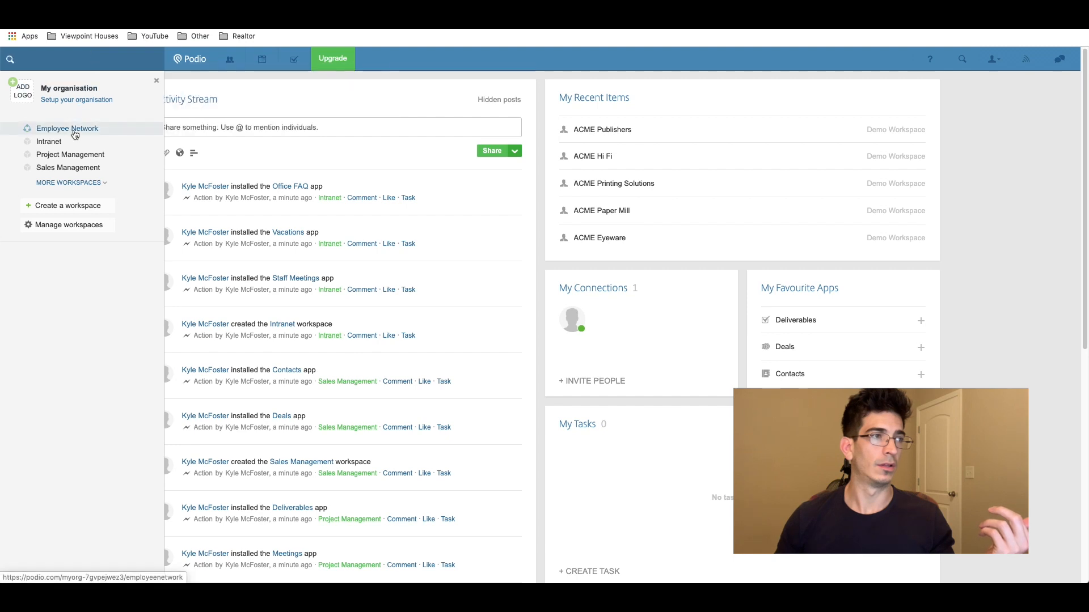
Step: Create the private workspace 'Your Company Here' and skip inviting co-workers
{"action": "left_click", "coordinate": [71, 207]}
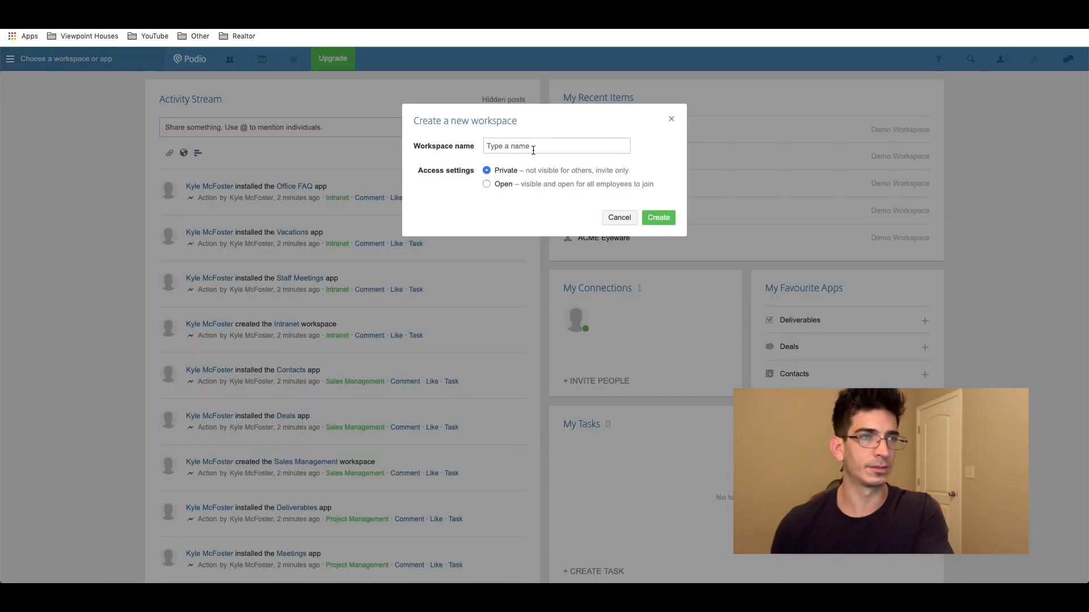
{"action": "type", "text": "Y"}
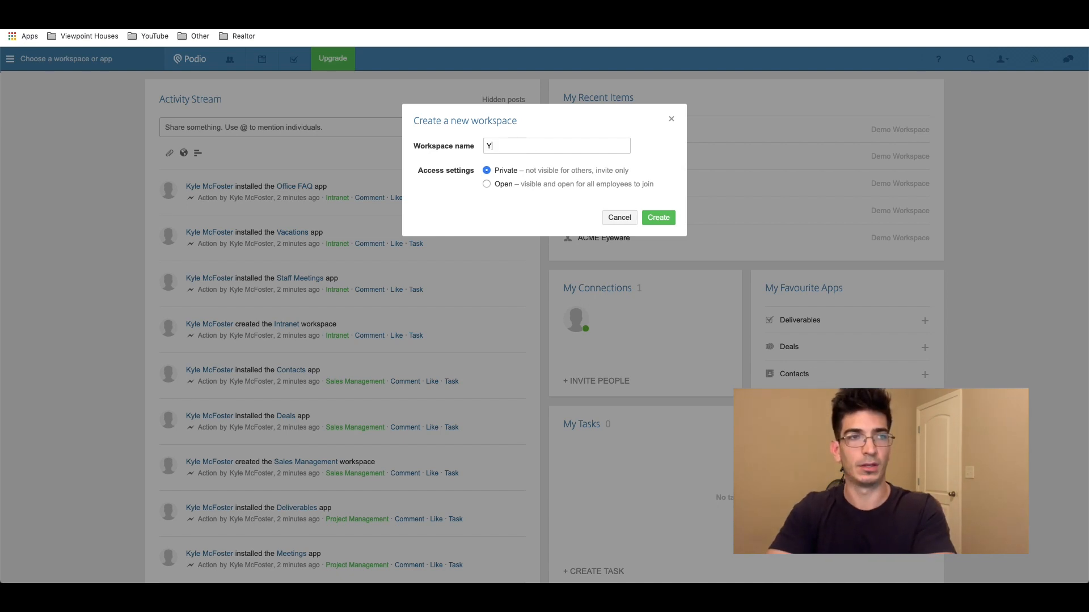
{"action": "type", "text": "our Company Her"}
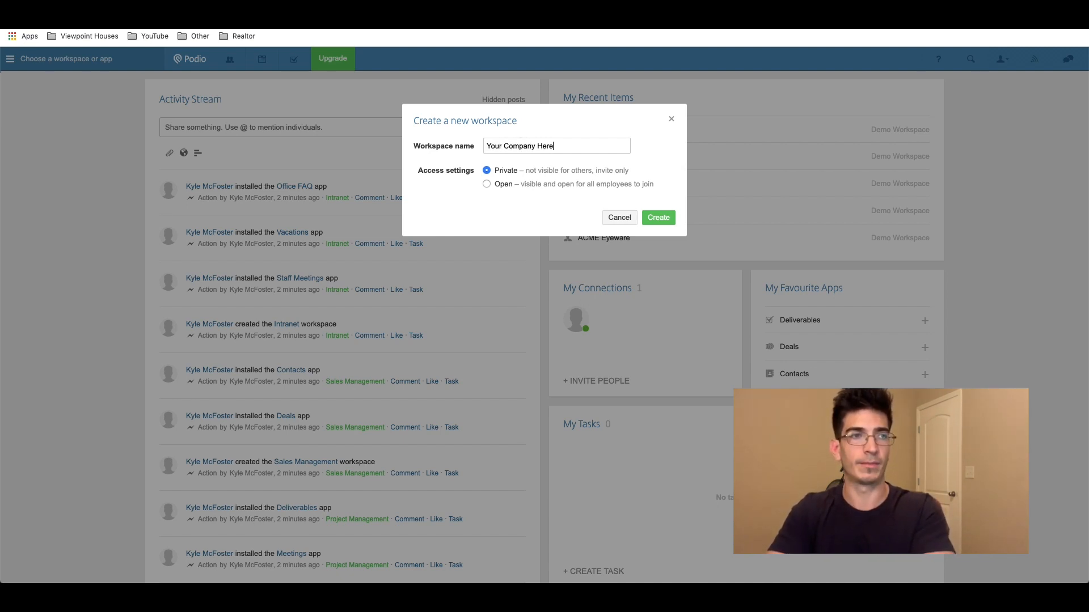
{"action": "type", "text": "e"}
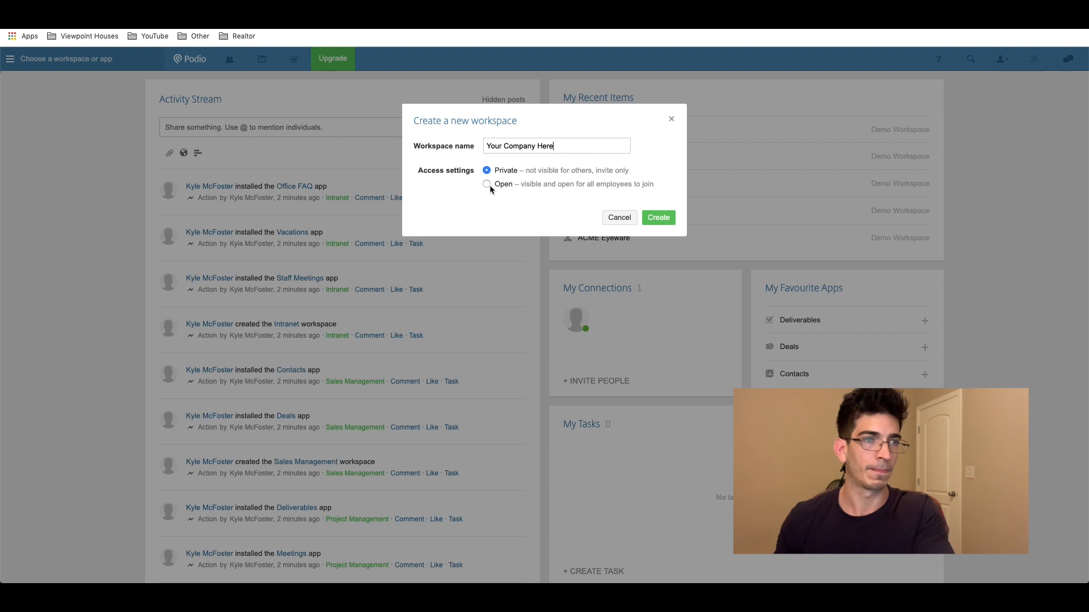
{"action": "left_click", "coordinate": [654, 218]}
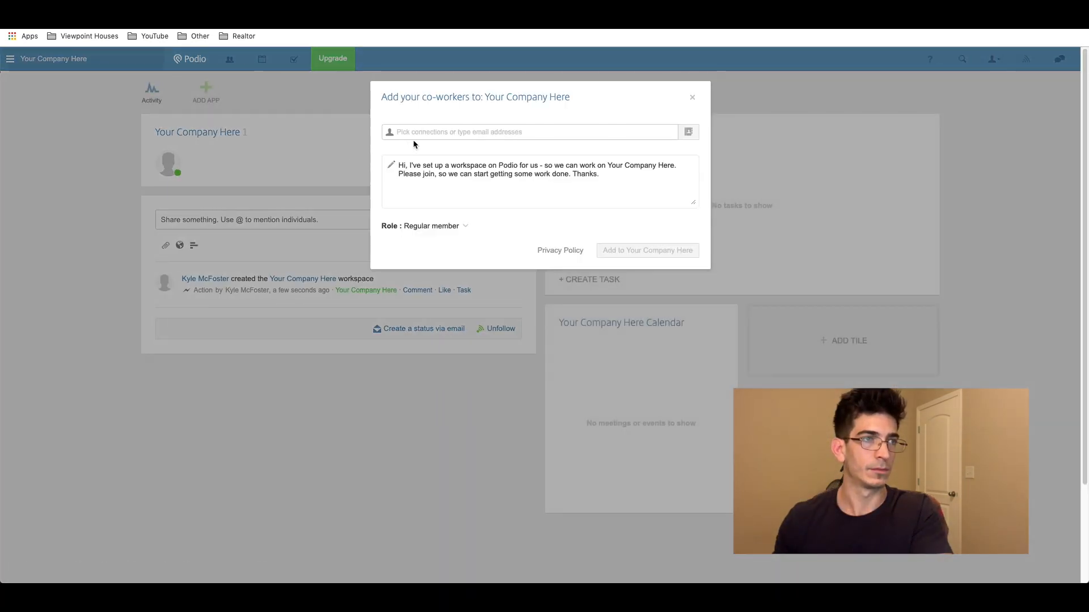
{"action": "left_click", "coordinate": [692, 98]}
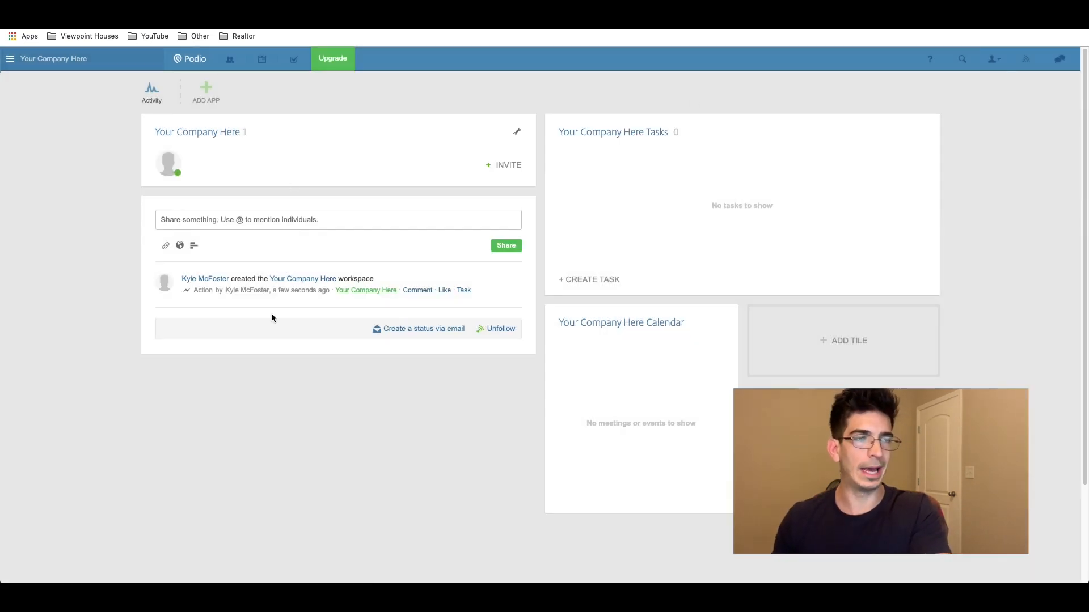
Step: Find Seller Leads under Real Estate & Property in the App Market and choose Get App
{"action": "left_click", "coordinate": [206, 89]}
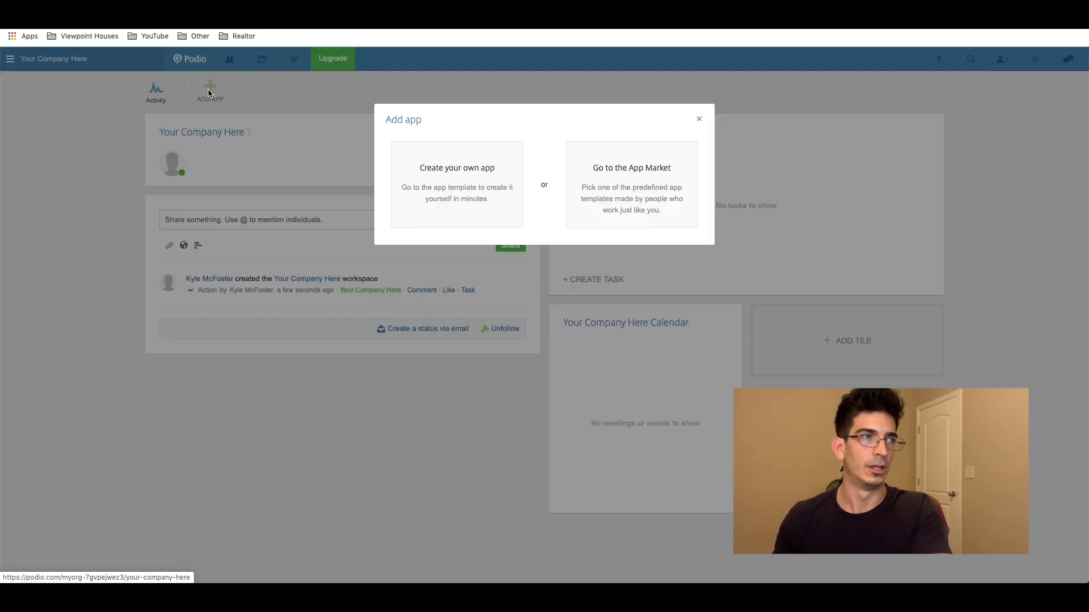
{"action": "left_click", "coordinate": [477, 177]}
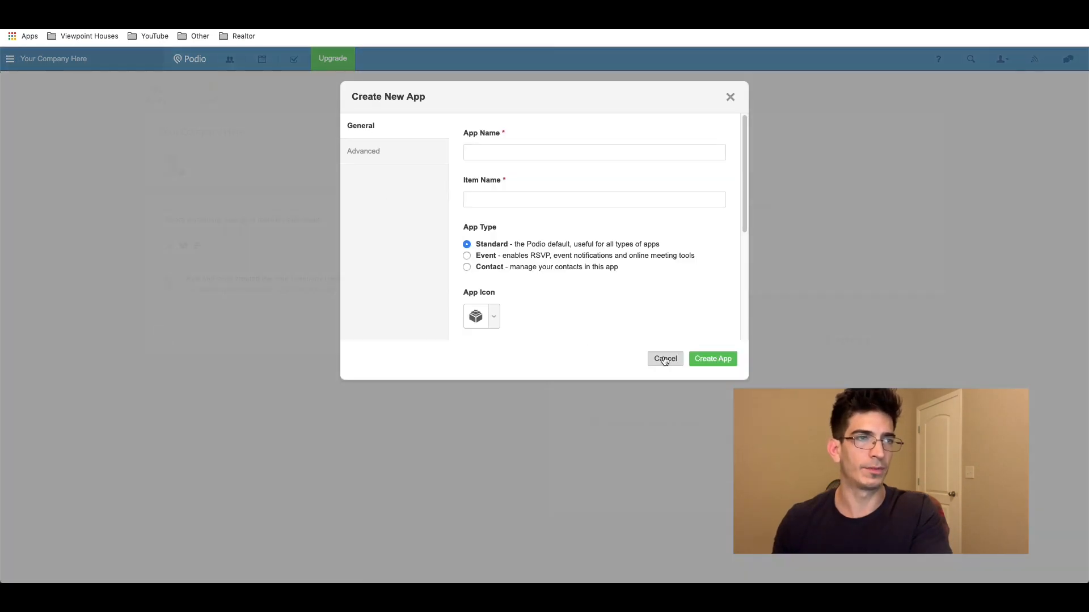
{"action": "left_click", "coordinate": [665, 360]}
{"action": "left_click", "coordinate": [206, 91]}
{"action": "left_click", "coordinate": [655, 240]}
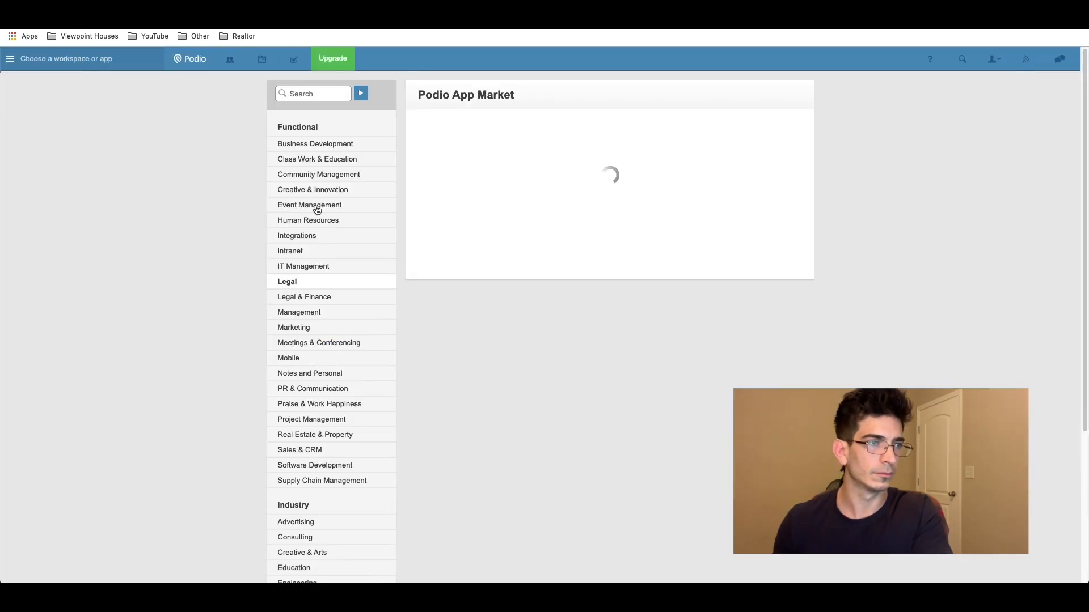
{"action": "left_click", "coordinate": [311, 440]}
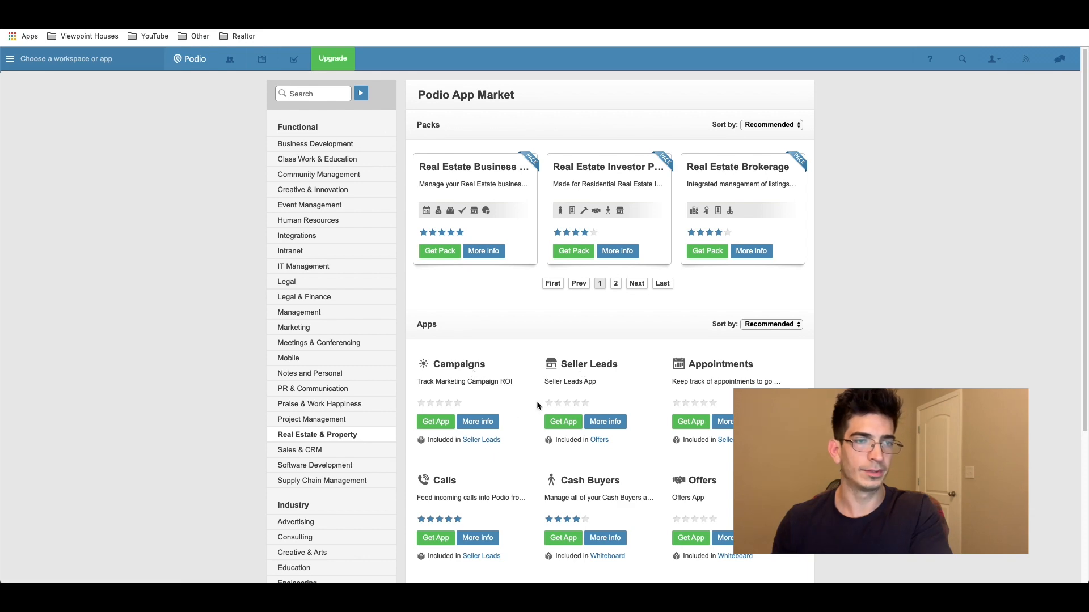
{"action": "scroll", "coordinate": [536, 401], "scroll_direction": "down", "scroll_amount": 2}
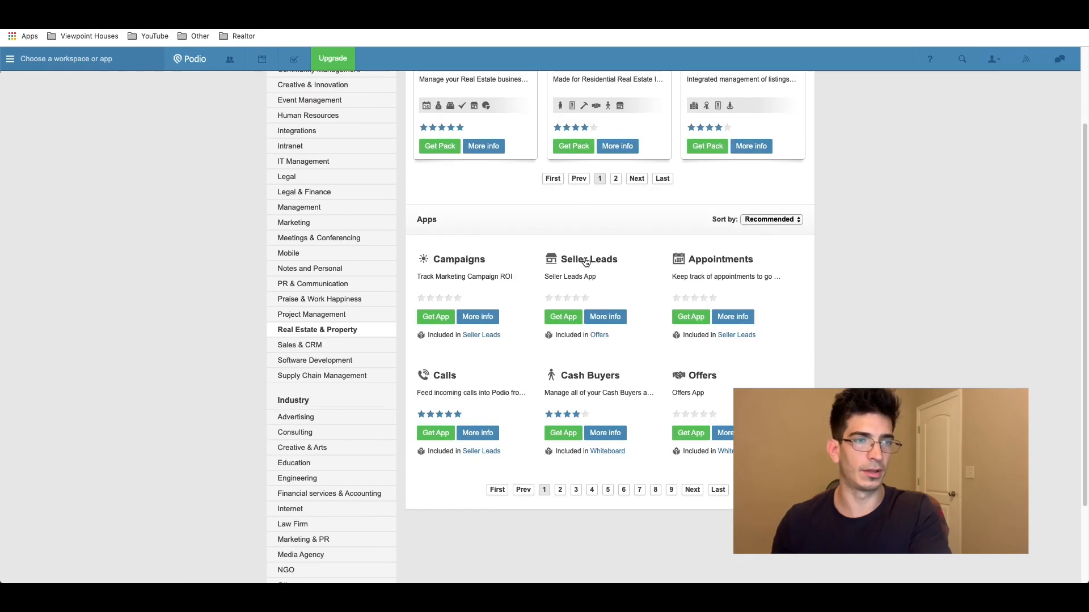
{"action": "left_click", "coordinate": [561, 316]}
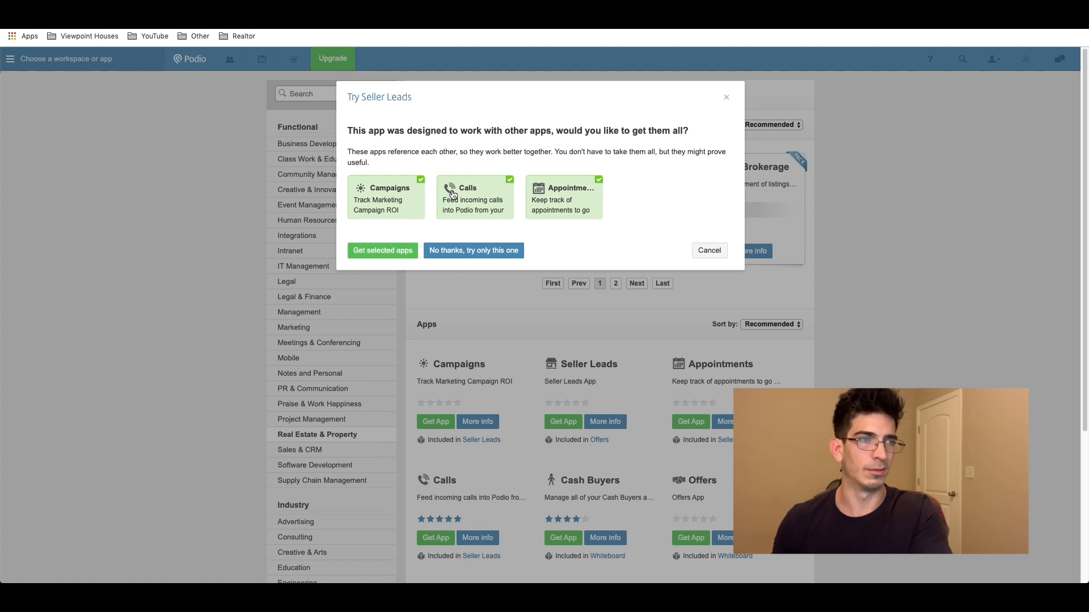
Step: Get Seller Leads plus Campaigns, Calls and Appointments, installing them into Your Company Here
{"action": "left_click", "coordinate": [403, 258]}
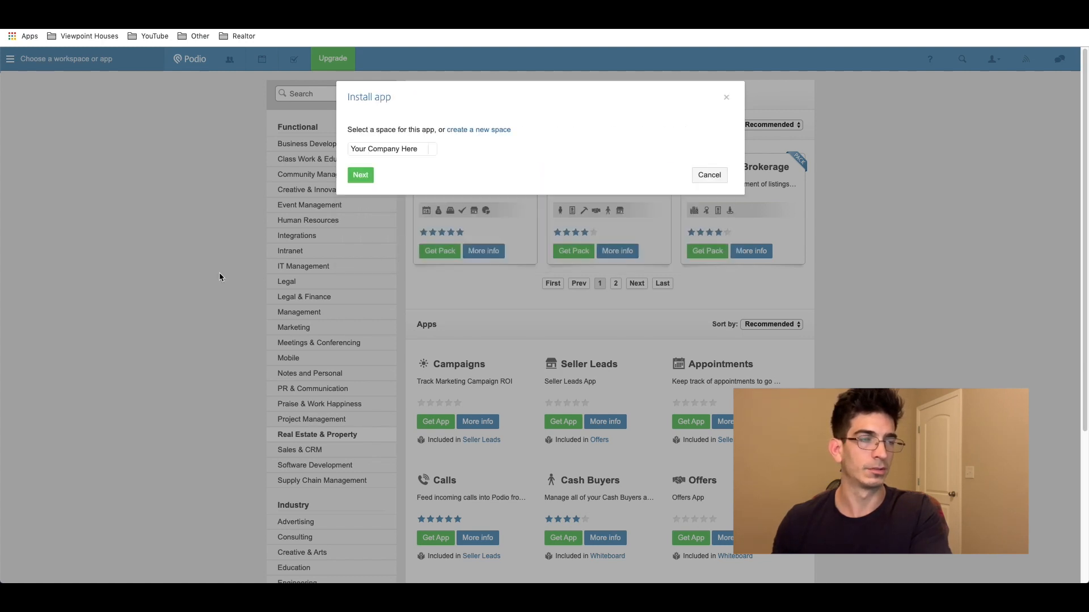
{"action": "left_click", "coordinate": [378, 149]}
{"action": "left_click", "coordinate": [542, 182]}
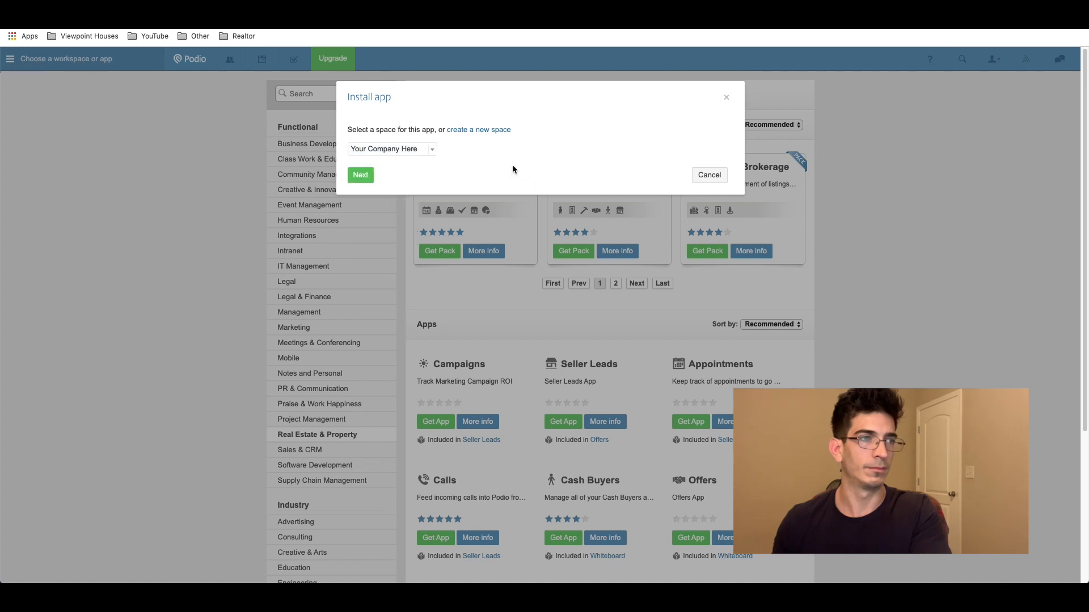
{"action": "left_click", "coordinate": [361, 177]}
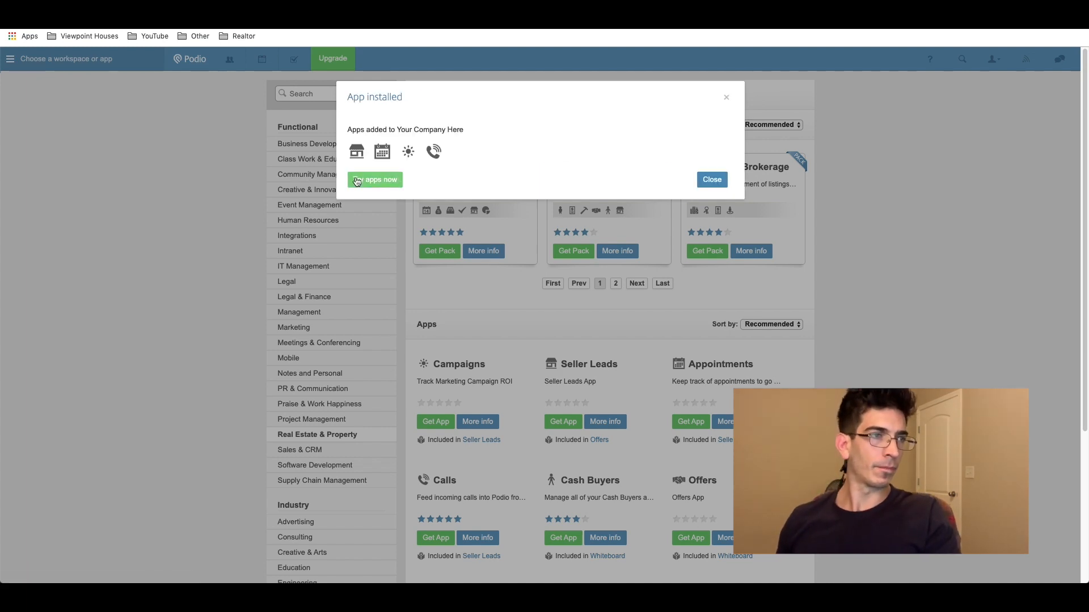
{"action": "left_click", "coordinate": [711, 180]}
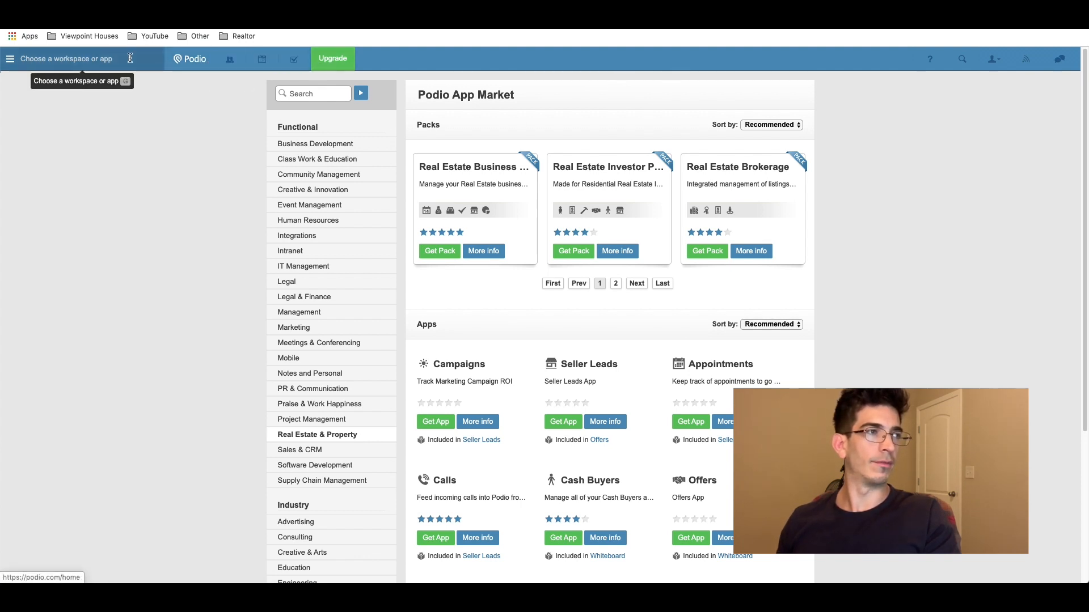
Step: Switch to the Your Company Here workspace from the More workspaces list
{"action": "left_click", "coordinate": [106, 58]}
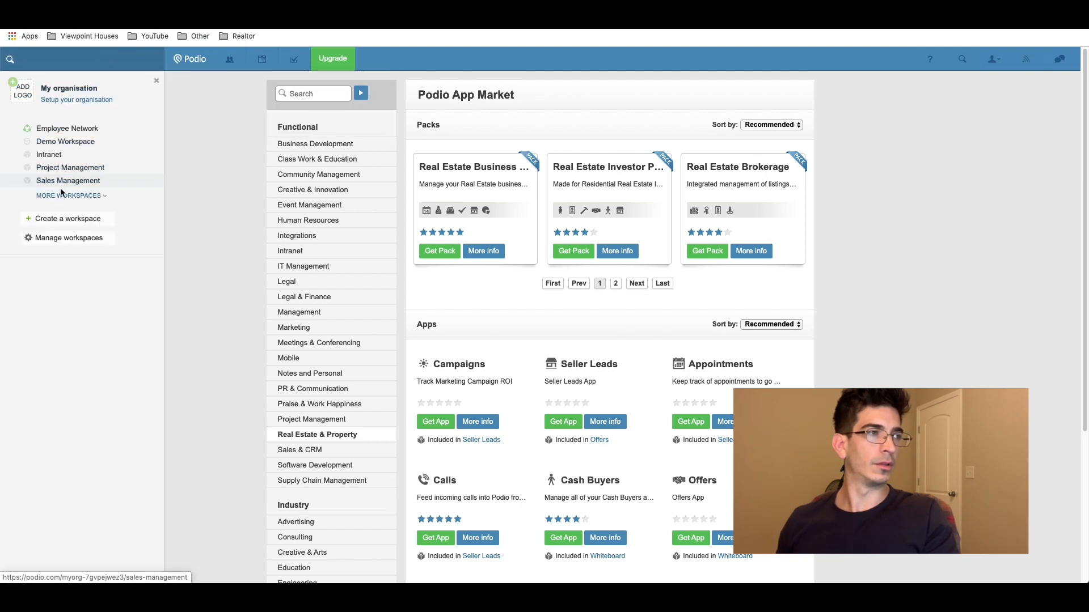
{"action": "left_click", "coordinate": [66, 196]}
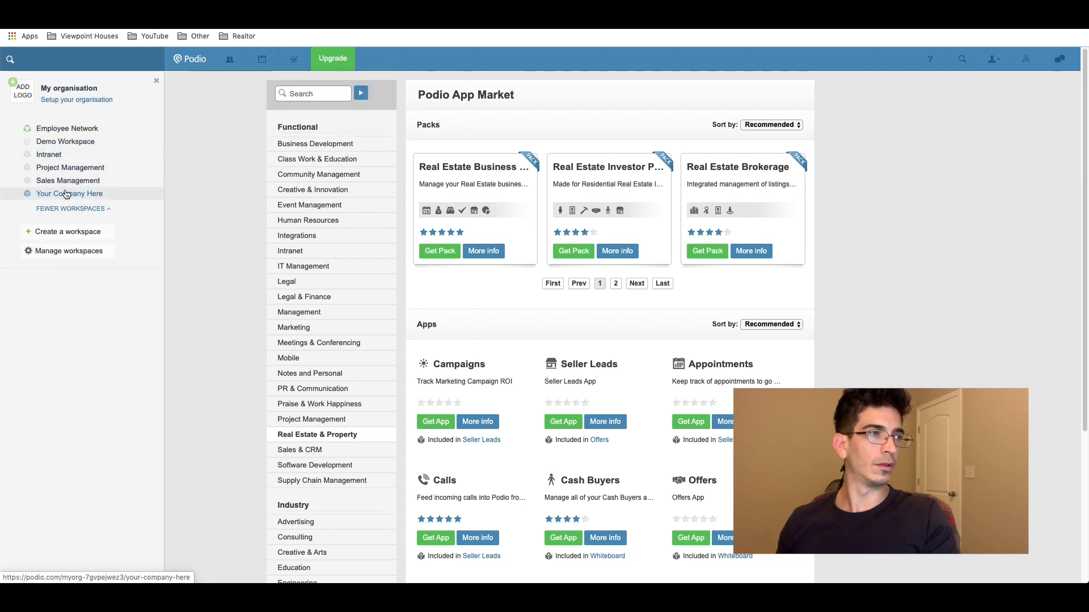
{"action": "left_click", "coordinate": [62, 194]}
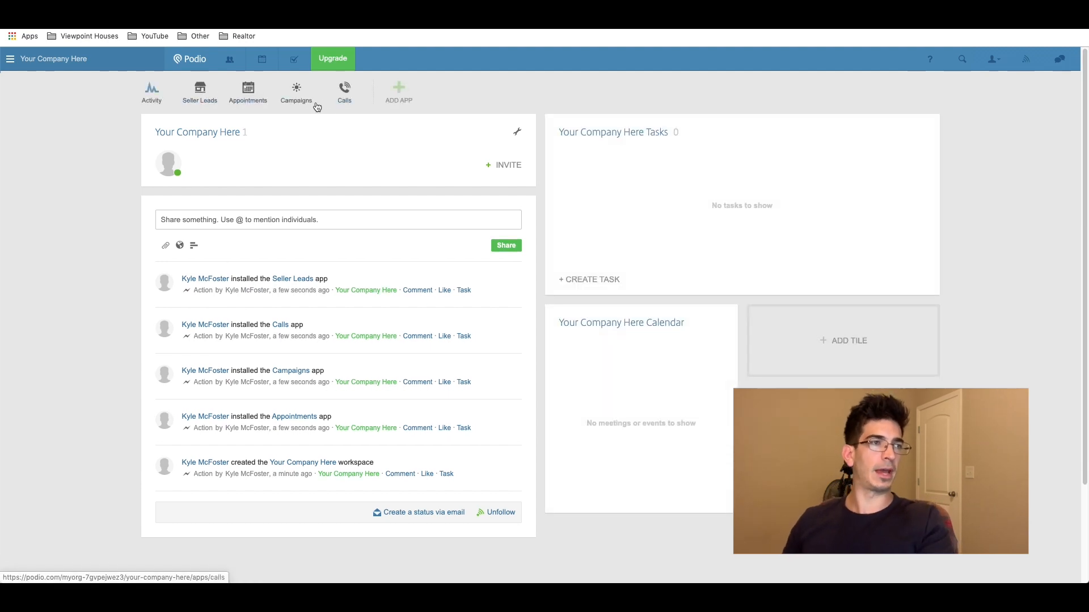
Step: Open the Seller Leads app and delete its Status view
{"action": "left_click", "coordinate": [192, 93]}
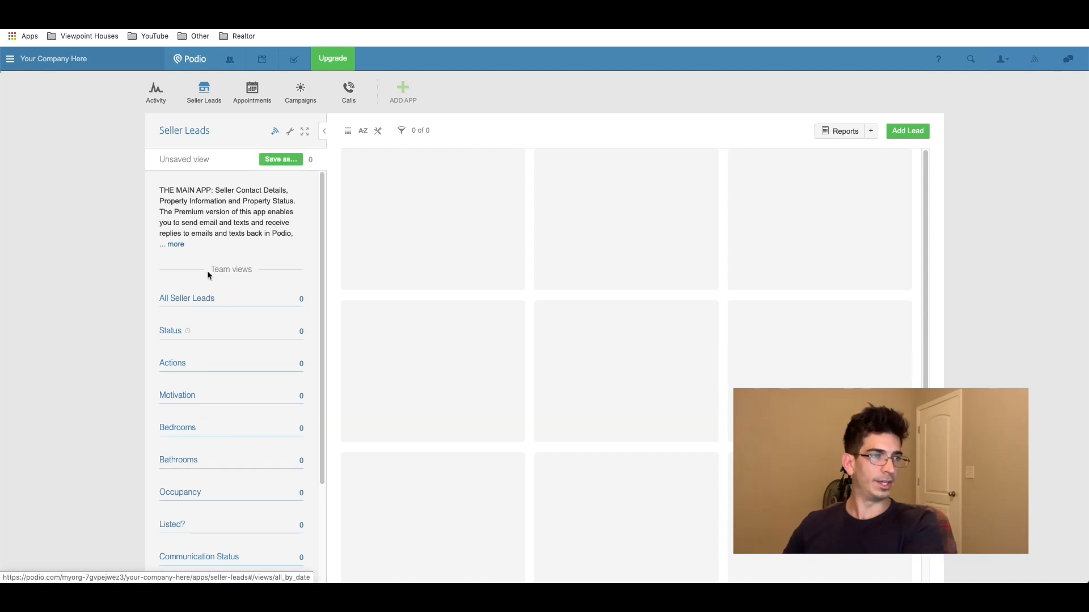
{"action": "left_click", "coordinate": [255, 300]}
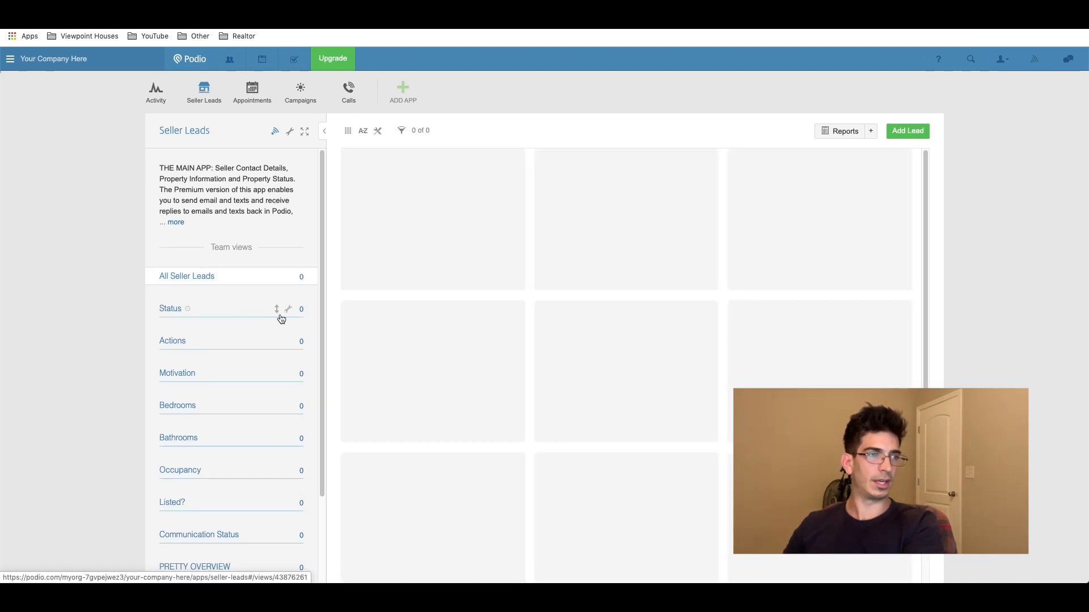
{"action": "left_click", "coordinate": [288, 310]}
{"action": "left_click", "coordinate": [265, 358]}
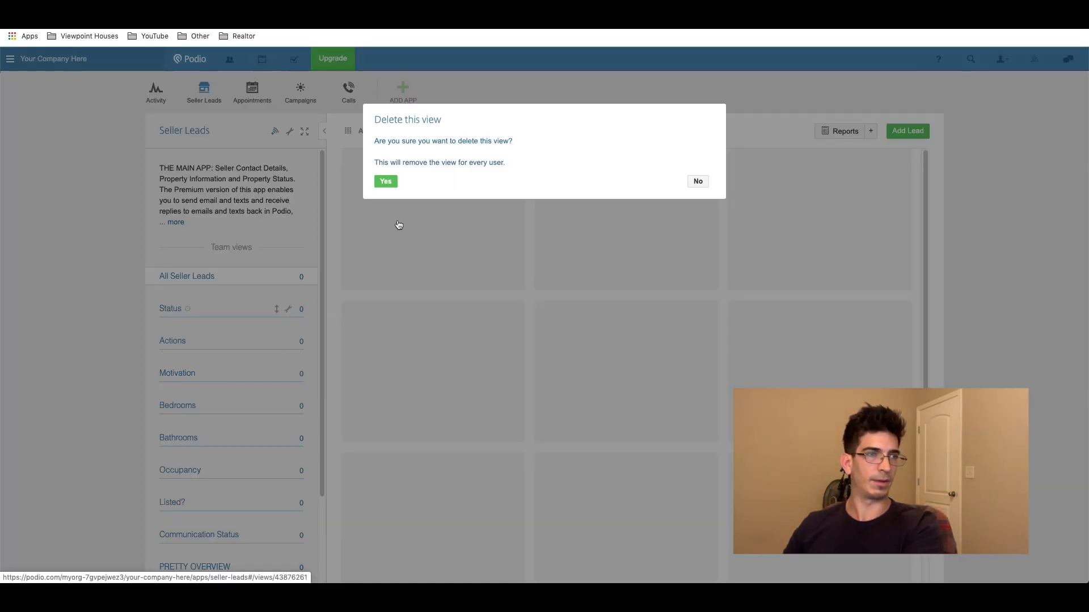
{"action": "left_click", "coordinate": [386, 181]}
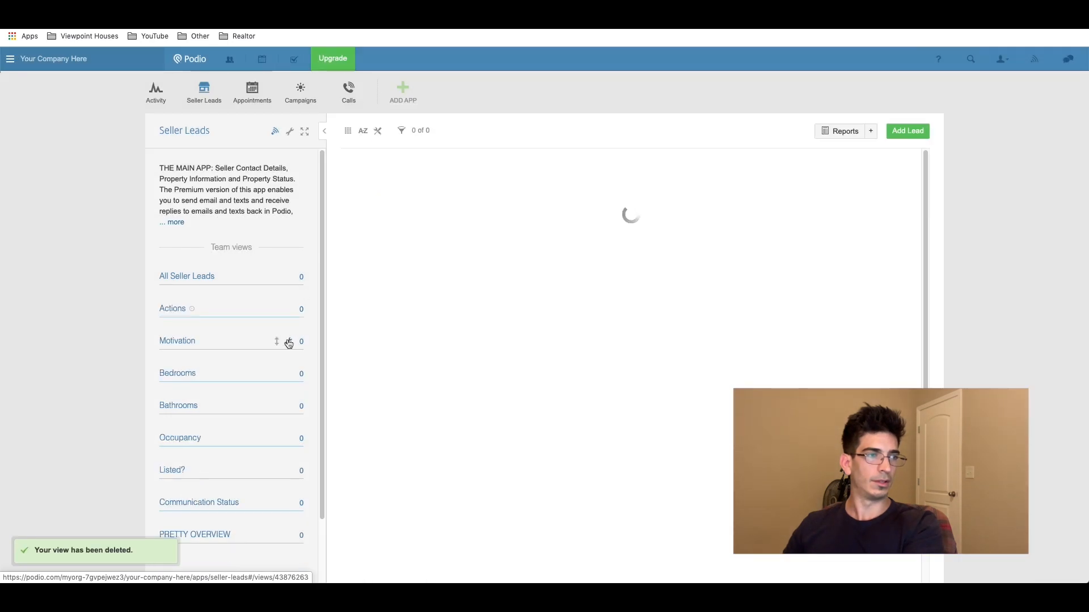
Step: Delete the Bedrooms view as well
{"action": "left_click", "coordinate": [288, 342]}
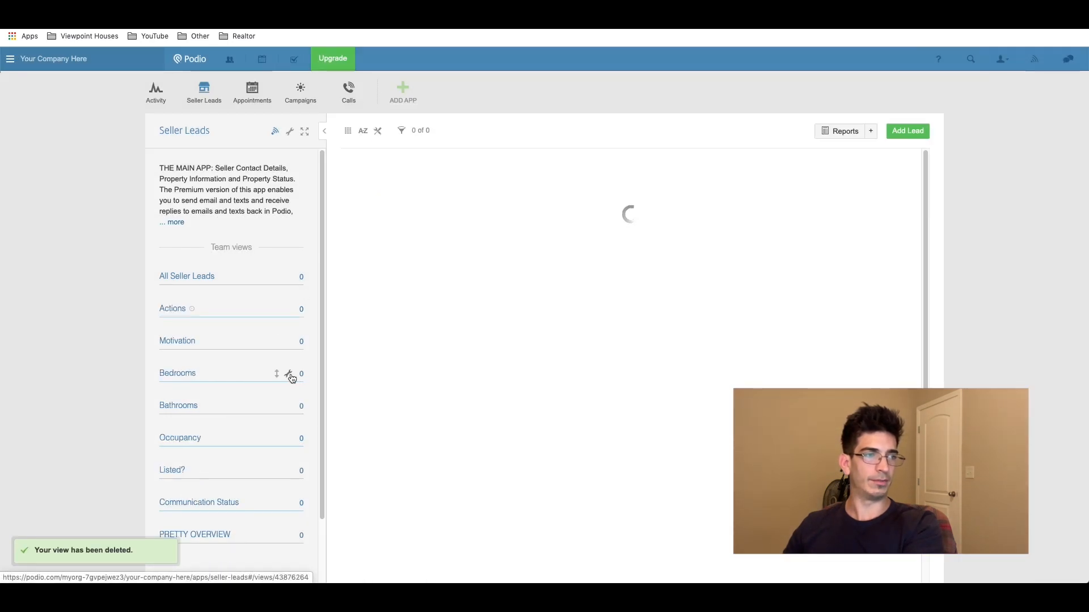
{"action": "left_click", "coordinate": [290, 375]}
{"action": "left_click", "coordinate": [256, 421]}
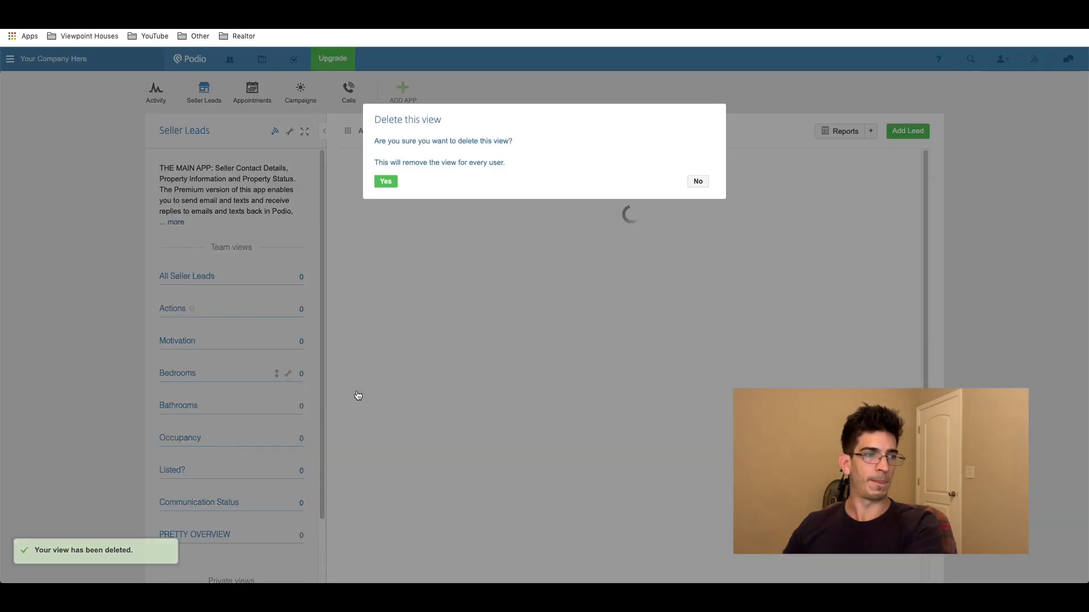
{"action": "left_click", "coordinate": [394, 184]}
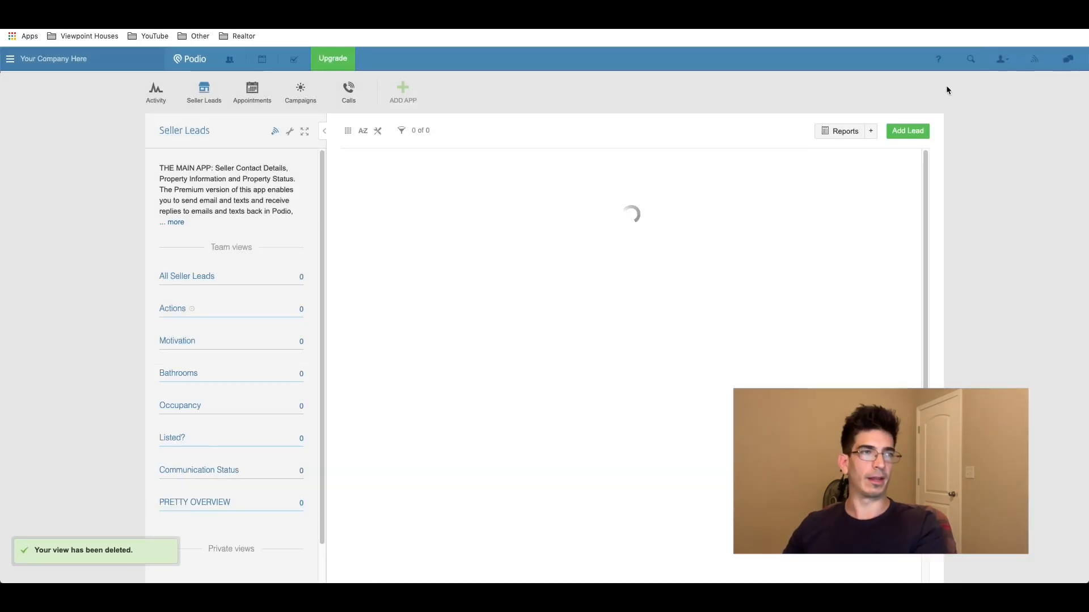
Step: Start a new seller lead with the seller's name and the suggested property address
{"action": "left_click", "coordinate": [910, 133]}
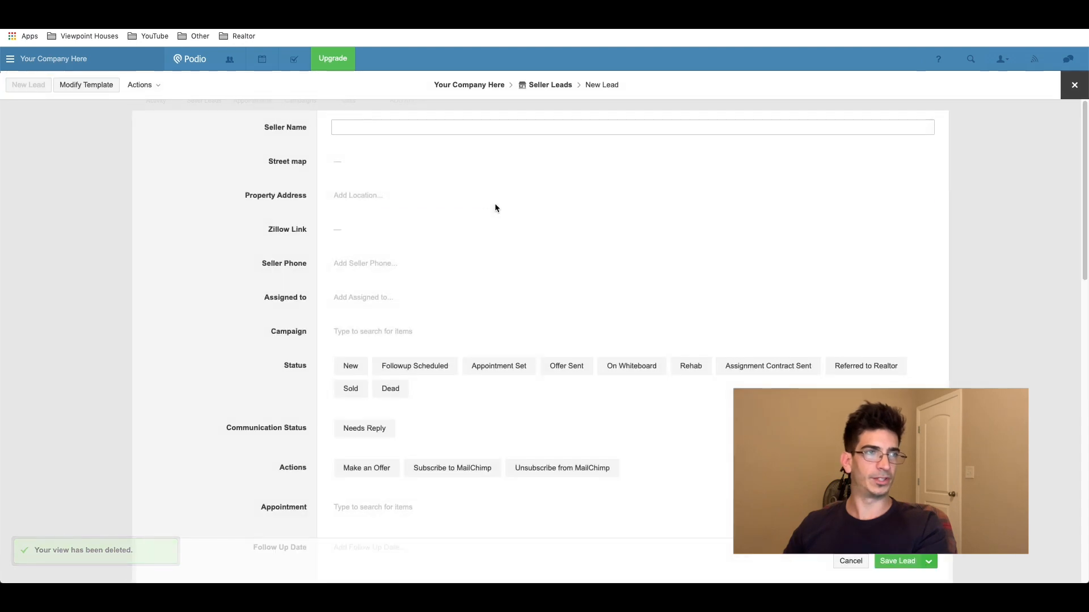
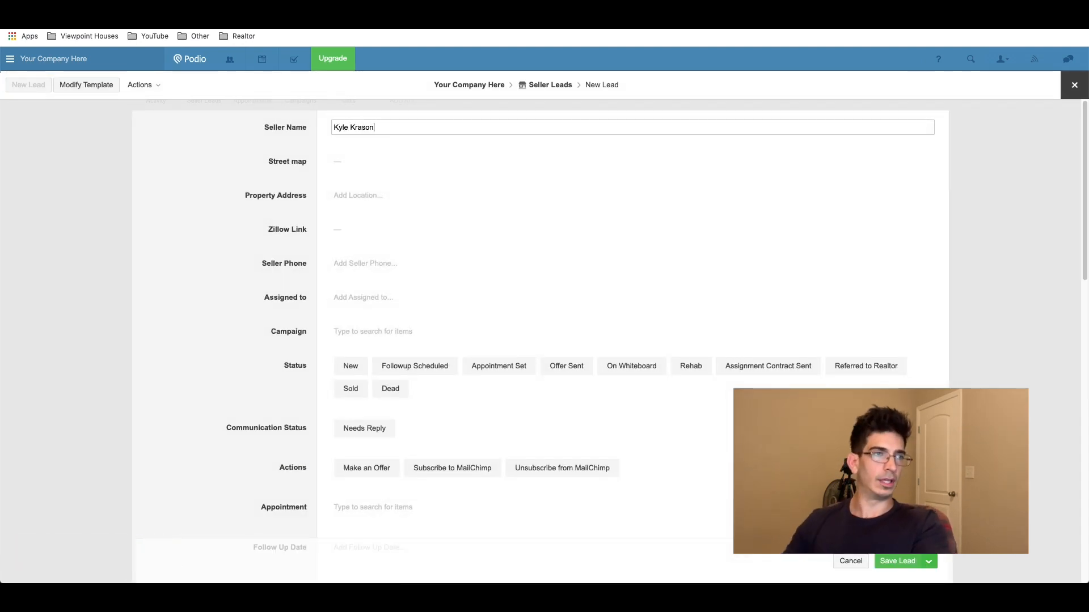
{"action": "key", "text": "Tab"}
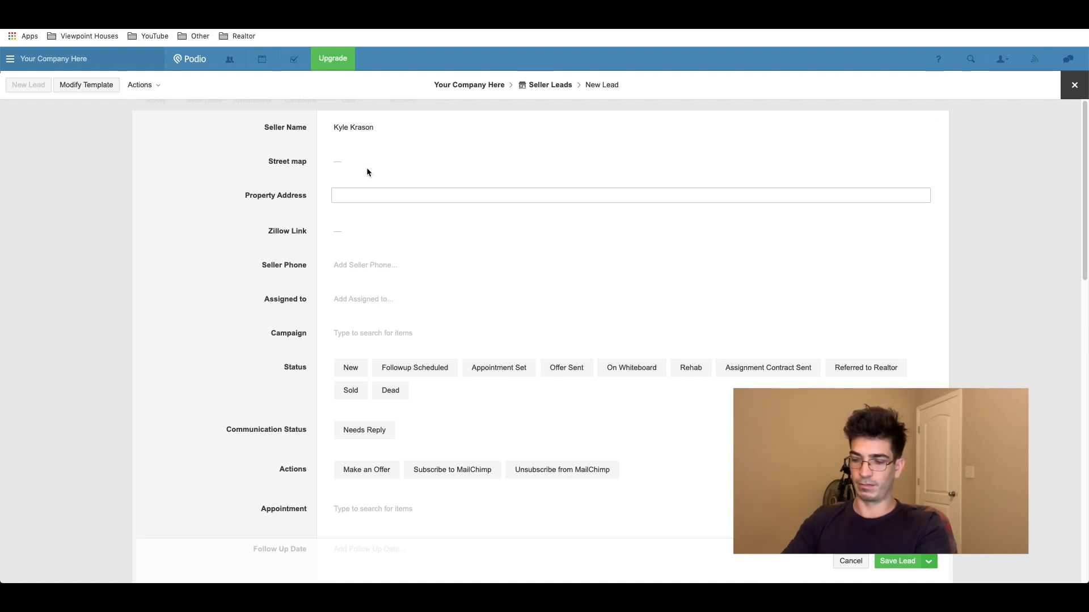
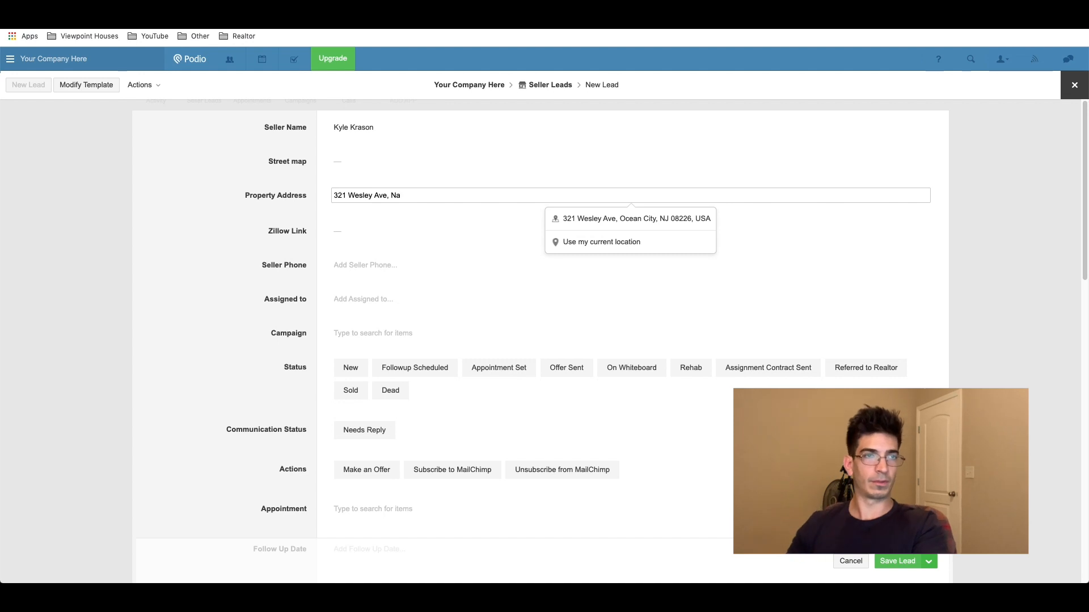
{"action": "left_click", "coordinate": [650, 219]}
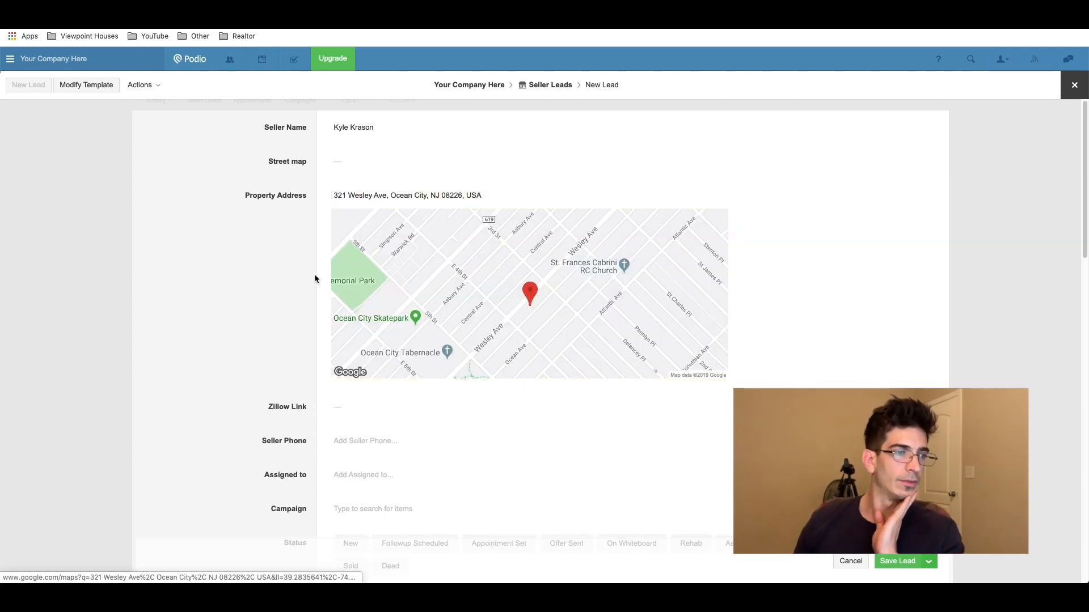
Step: Enter the seller's phone number and assign the lead to the workspace's team member
{"action": "scroll", "coordinate": [314, 273], "scroll_direction": "down", "scroll_amount": 3}
{"action": "left_click", "coordinate": [360, 359]}
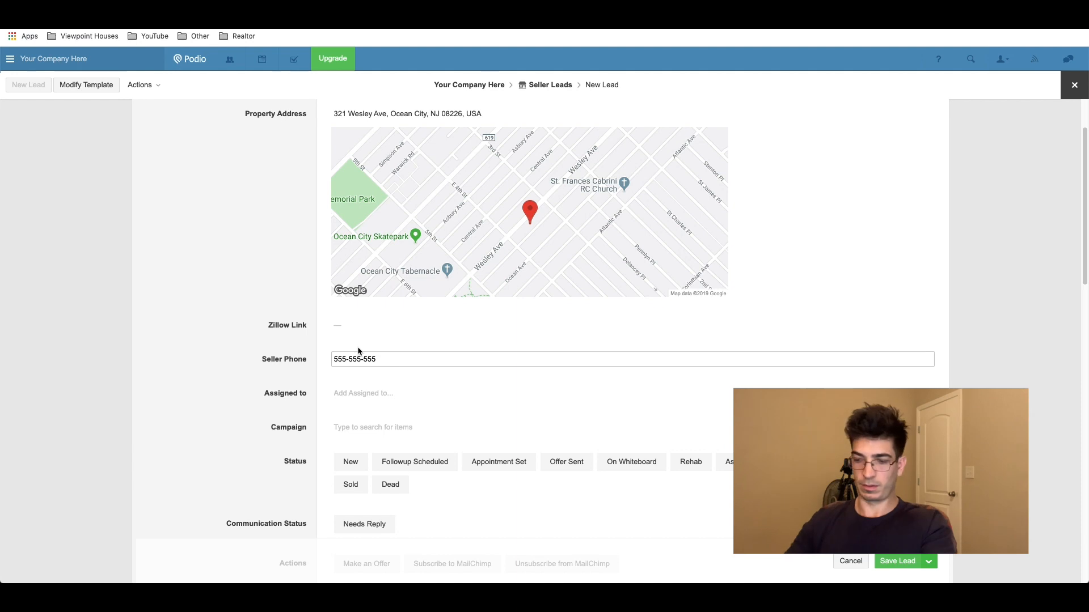
{"action": "key", "text": "Tab"}
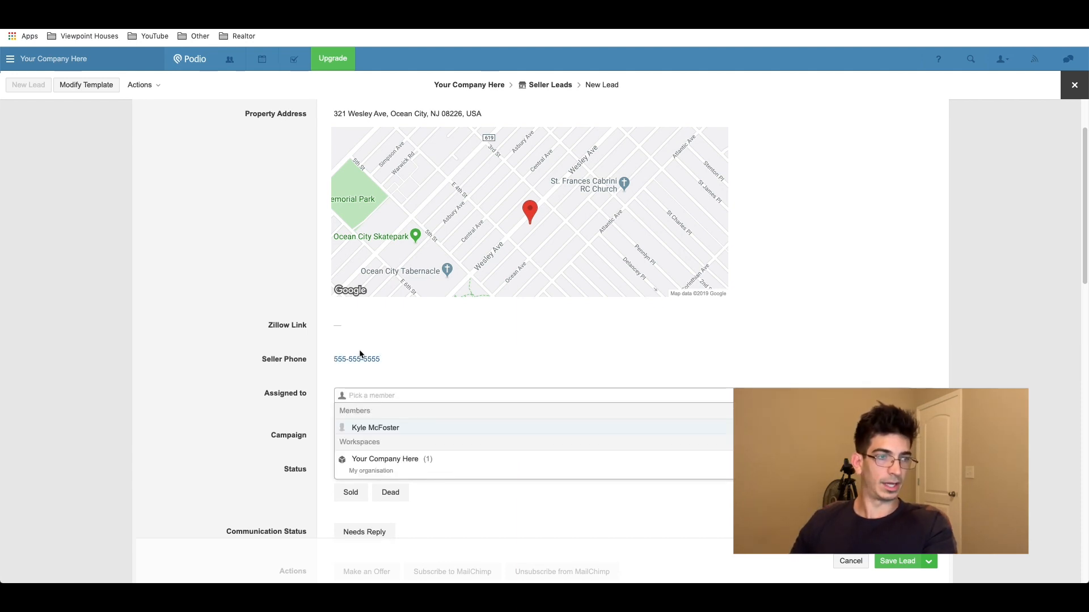
{"action": "scroll", "coordinate": [323, 335], "scroll_direction": "down", "scroll_amount": 3}
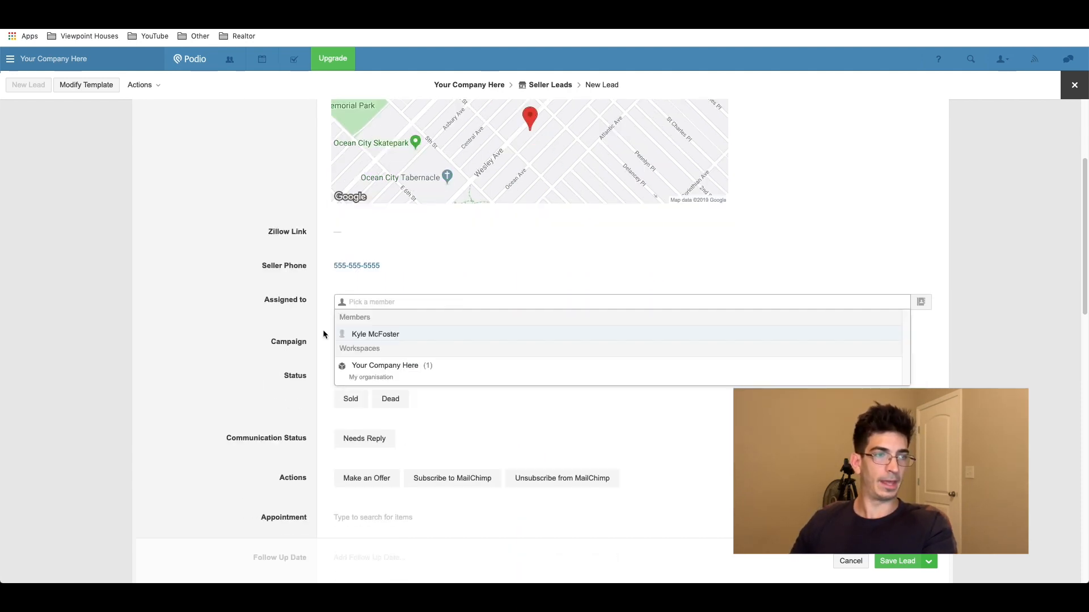
{"action": "left_click", "coordinate": [398, 338]}
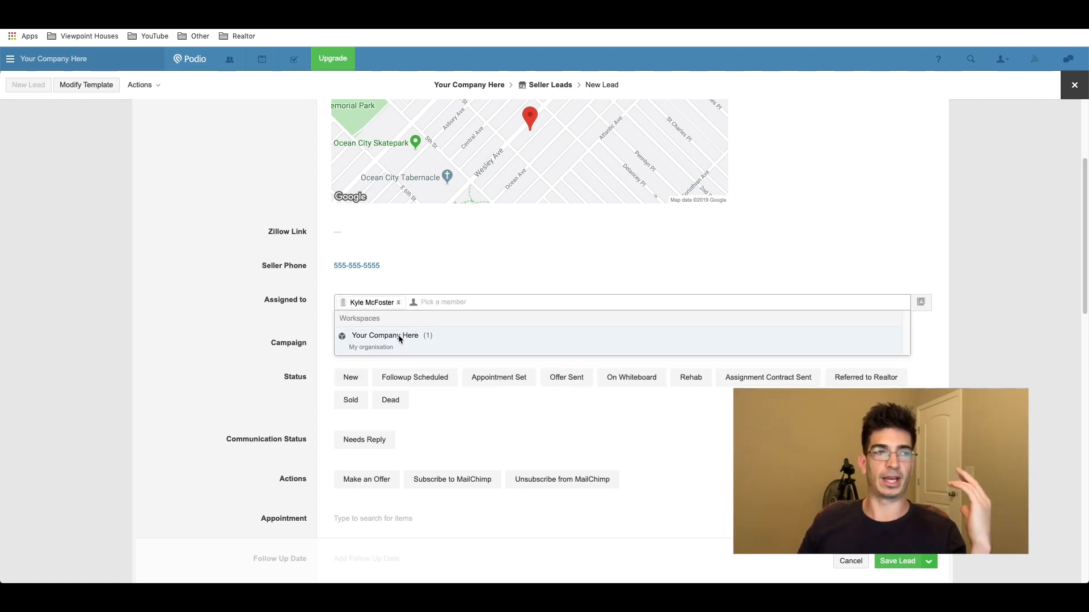
Step: Finish the assignment and create a new campaign titled Probates from the Campaign field
{"action": "left_click", "coordinate": [322, 321]}
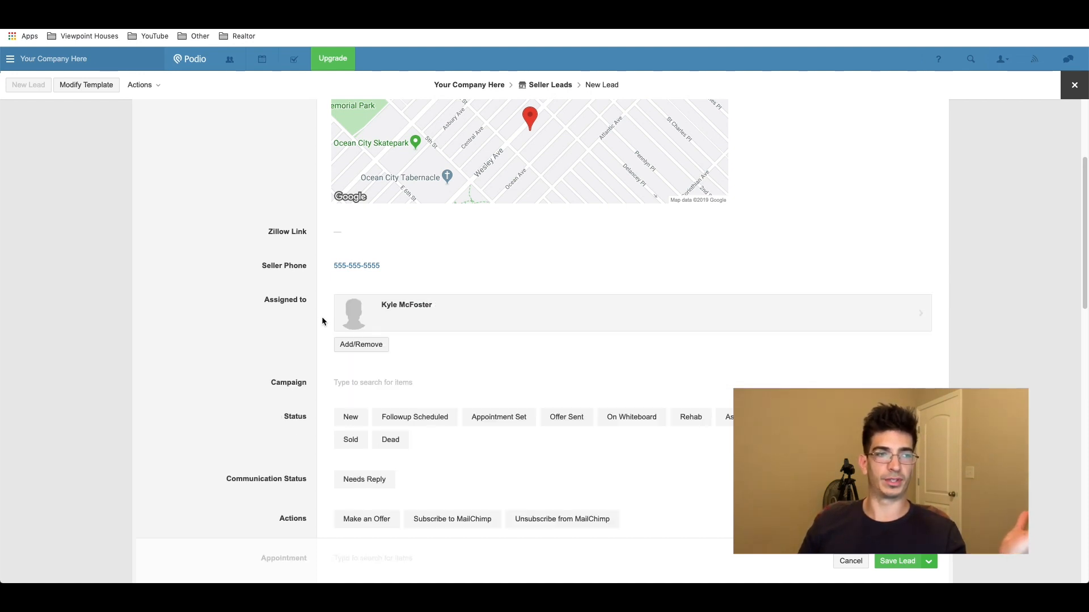
{"action": "left_click", "coordinate": [343, 383]}
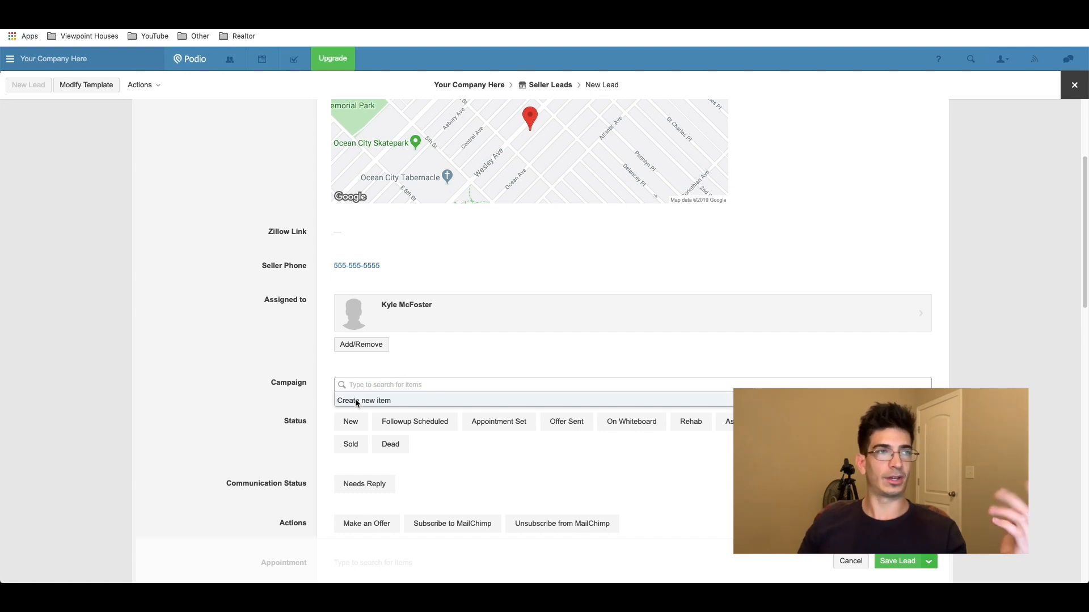
{"action": "scroll", "coordinate": [280, 367], "scroll_direction": "up", "scroll_amount": 3}
{"action": "scroll", "coordinate": [332, 278], "scroll_direction": "down", "scroll_amount": 3}
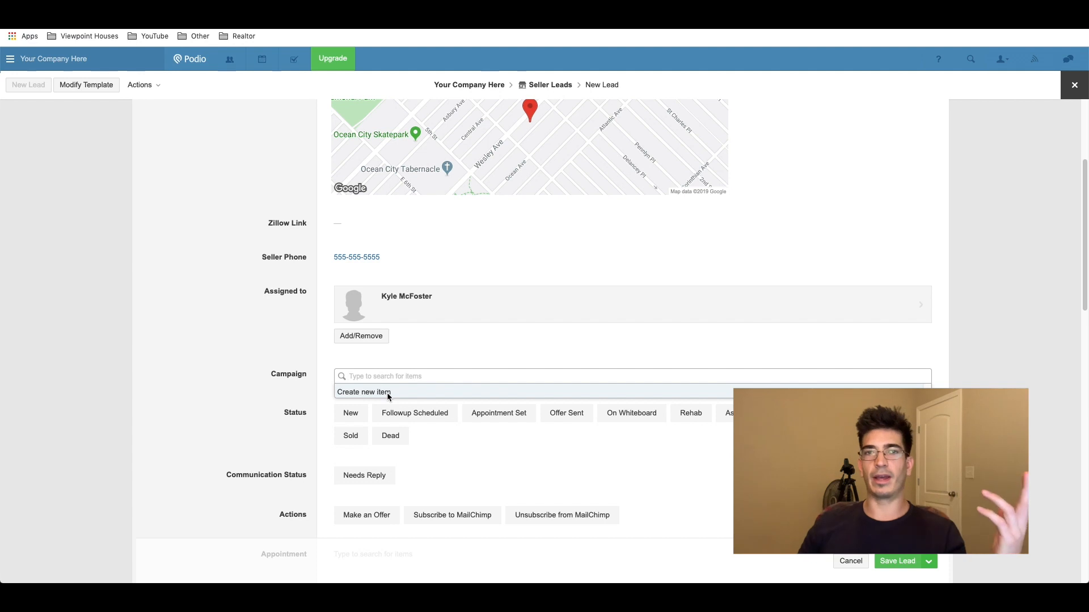
{"action": "left_click", "coordinate": [387, 392]}
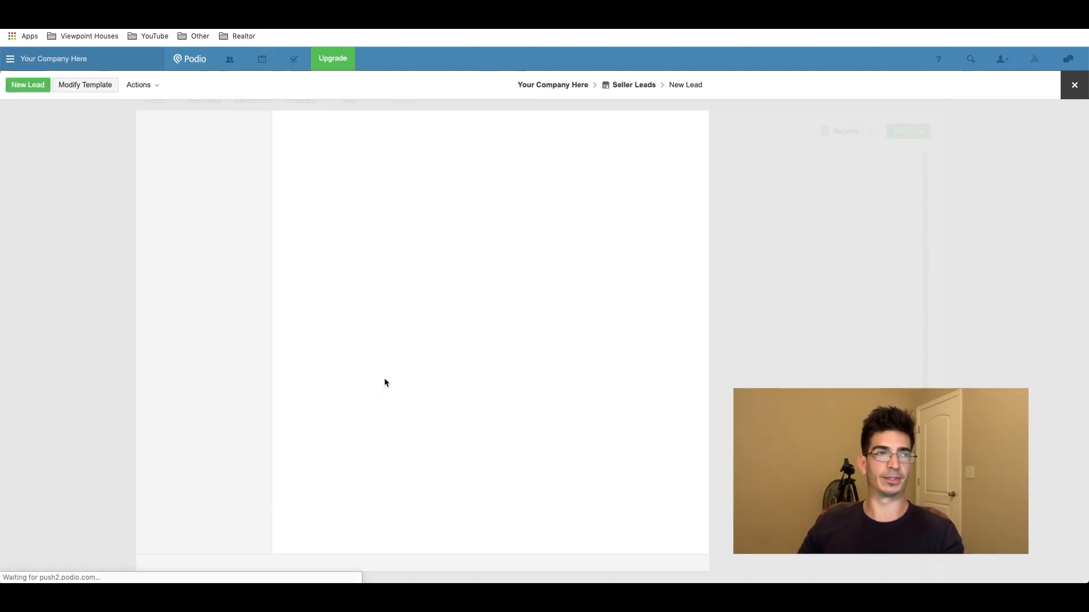
{"action": "type", "text": "P"}
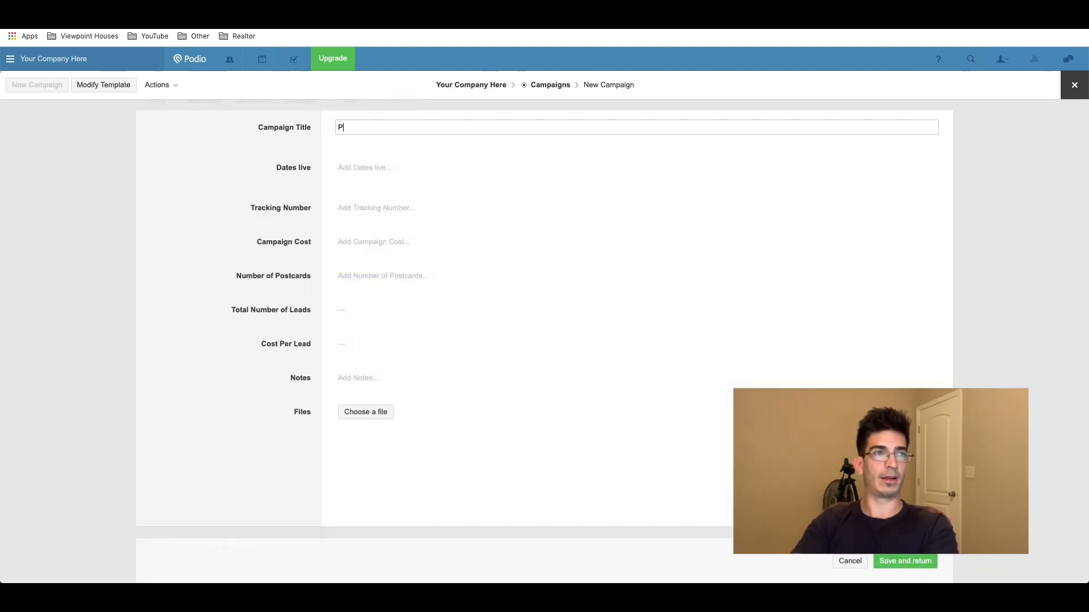
{"action": "type", "text": "robates"}
{"action": "key", "text": "Tab"}
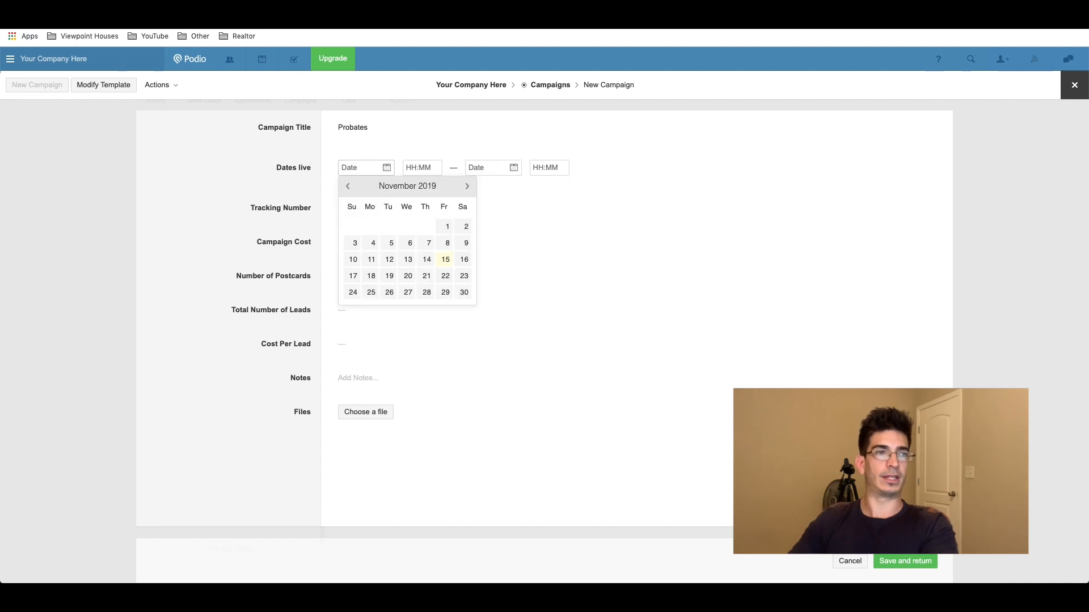
Step: Set the campaign live from 15 November 2019, leave tracking number blank, and save
{"action": "left_click", "coordinate": [446, 259]}
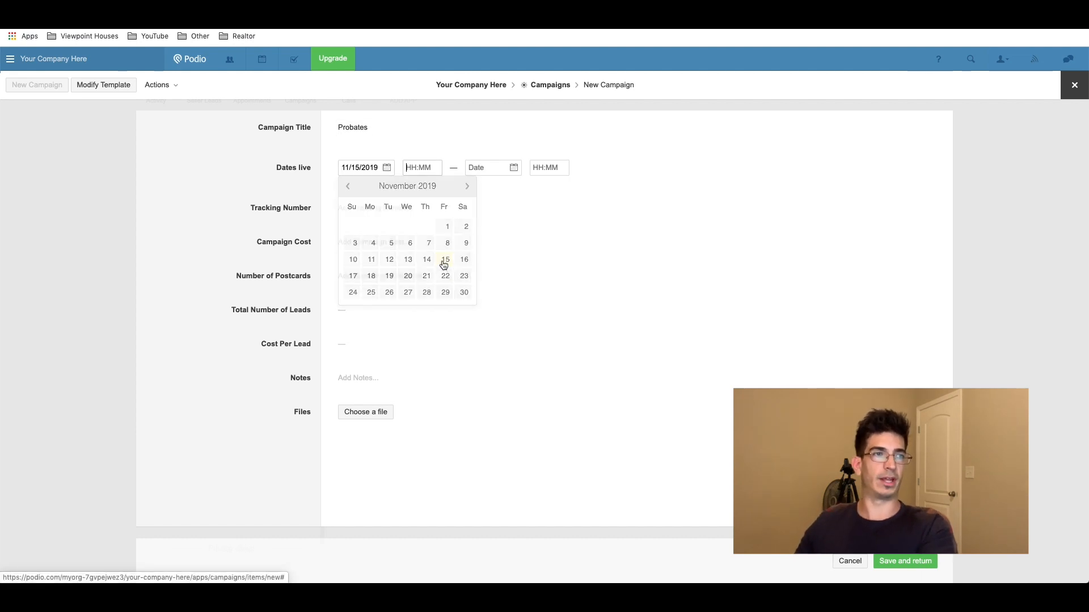
{"action": "left_click", "coordinate": [335, 187]}
{"action": "left_click", "coordinate": [357, 211]}
{"action": "left_click", "coordinate": [336, 223]}
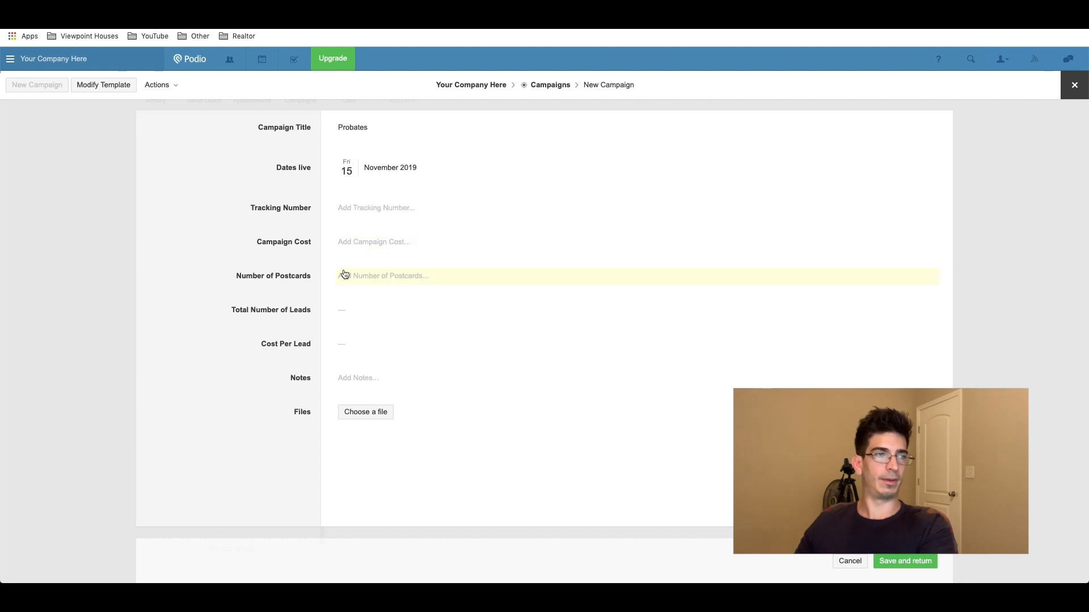
{"action": "left_click", "coordinate": [904, 561]}
Step: Attach the Probates campaign to the lead and set its status to New
{"action": "scroll", "coordinate": [327, 234], "scroll_direction": "down", "scroll_amount": 5}
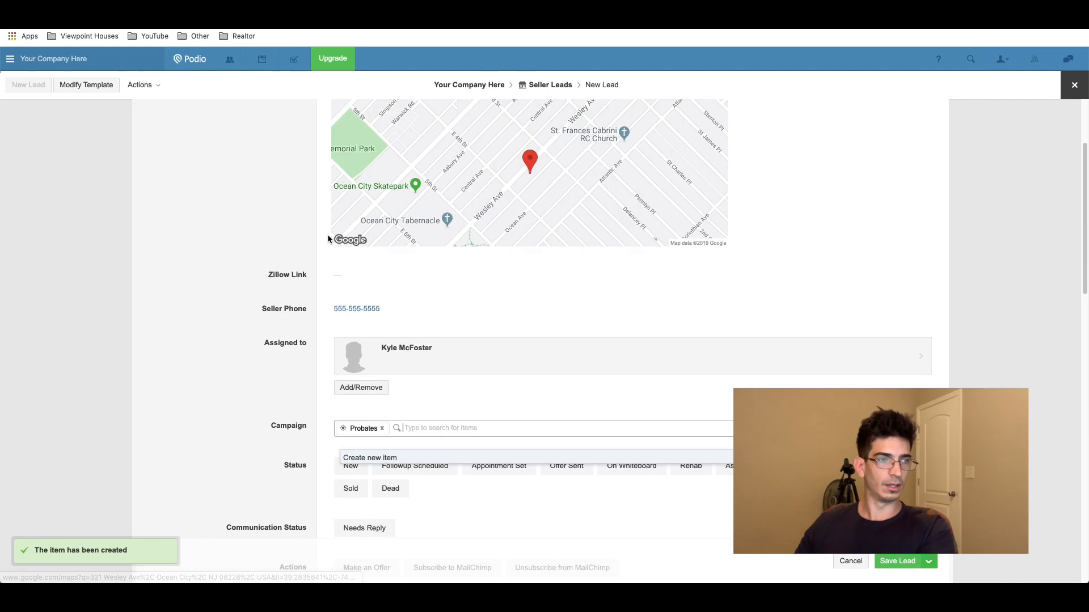
{"action": "left_click", "coordinate": [333, 362]}
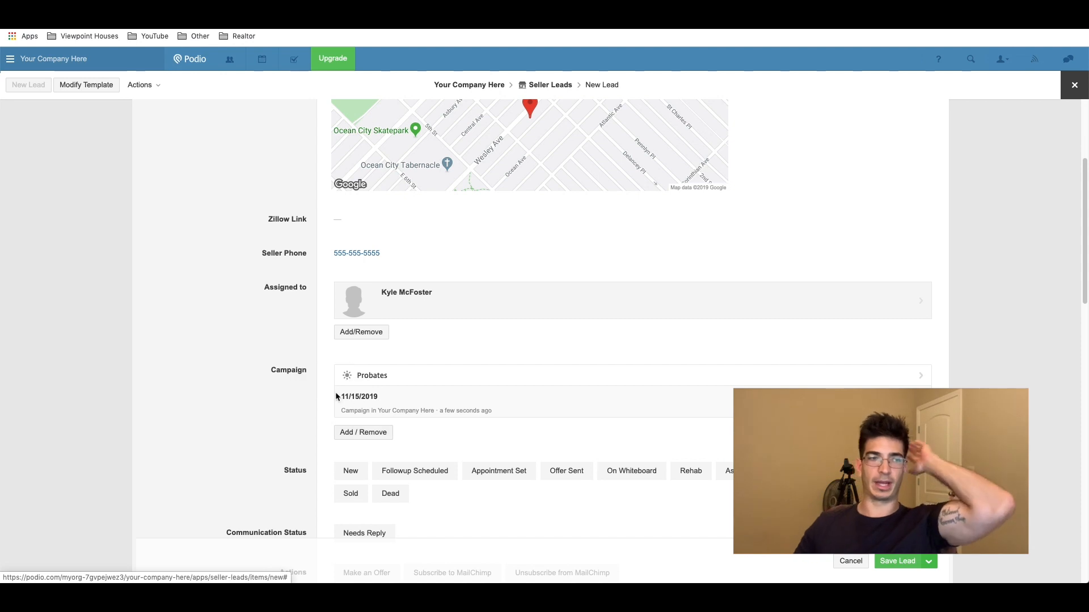
{"action": "scroll", "coordinate": [335, 392], "scroll_direction": "down", "scroll_amount": 3}
{"action": "left_click", "coordinate": [350, 362]}
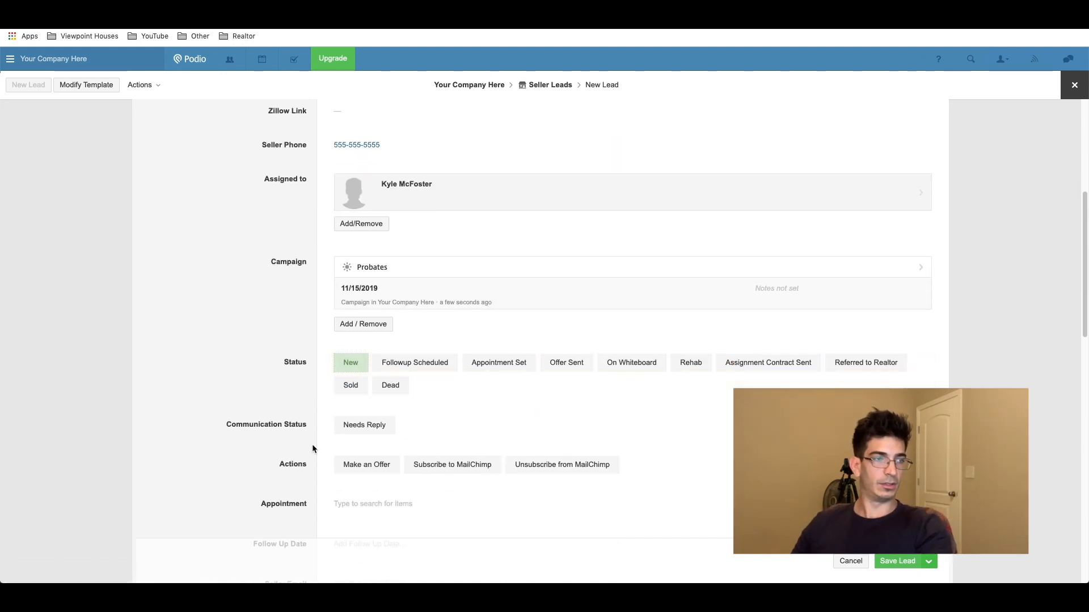
Step: Review the bedroom, bathroom and repair estimate fields, leaving them unchanged
{"action": "scroll", "coordinate": [307, 431], "scroll_direction": "down", "scroll_amount": 2}
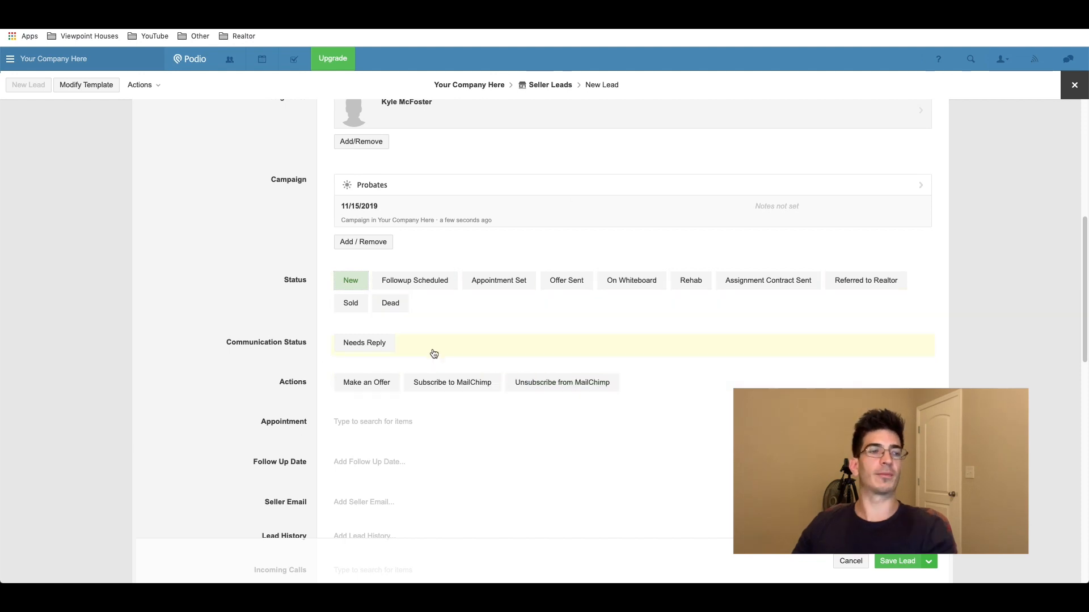
{"action": "scroll", "coordinate": [325, 370], "scroll_direction": "down", "scroll_amount": 1}
{"action": "scroll", "coordinate": [326, 366], "scroll_direction": "down", "scroll_amount": 7}
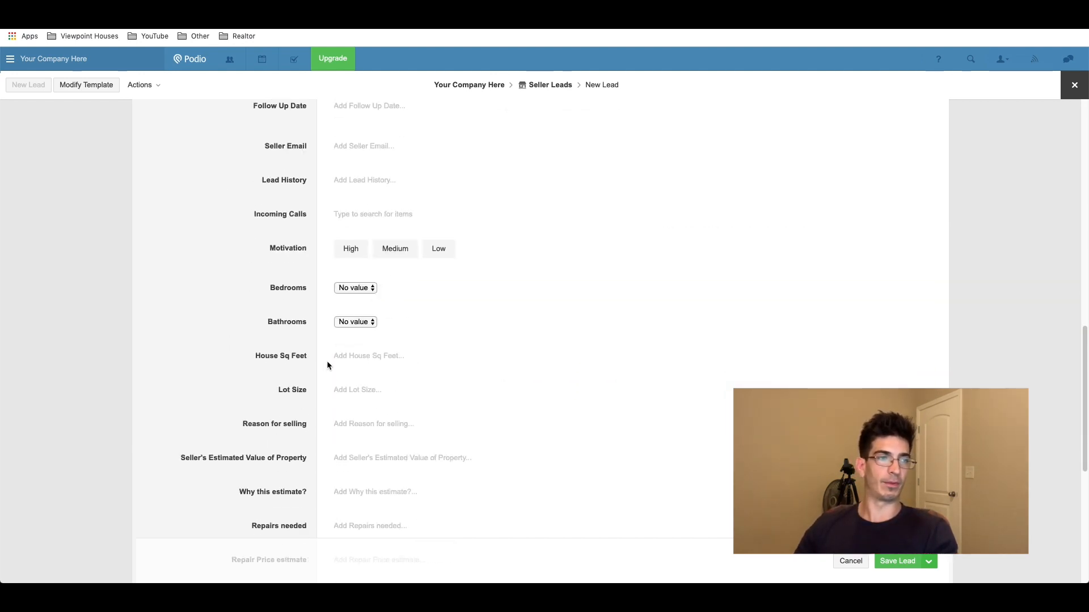
{"action": "scroll", "coordinate": [327, 364], "scroll_direction": "up", "scroll_amount": 1}
{"action": "scroll", "coordinate": [326, 365], "scroll_direction": "up", "scroll_amount": 1}
{"action": "left_click", "coordinate": [360, 318]}
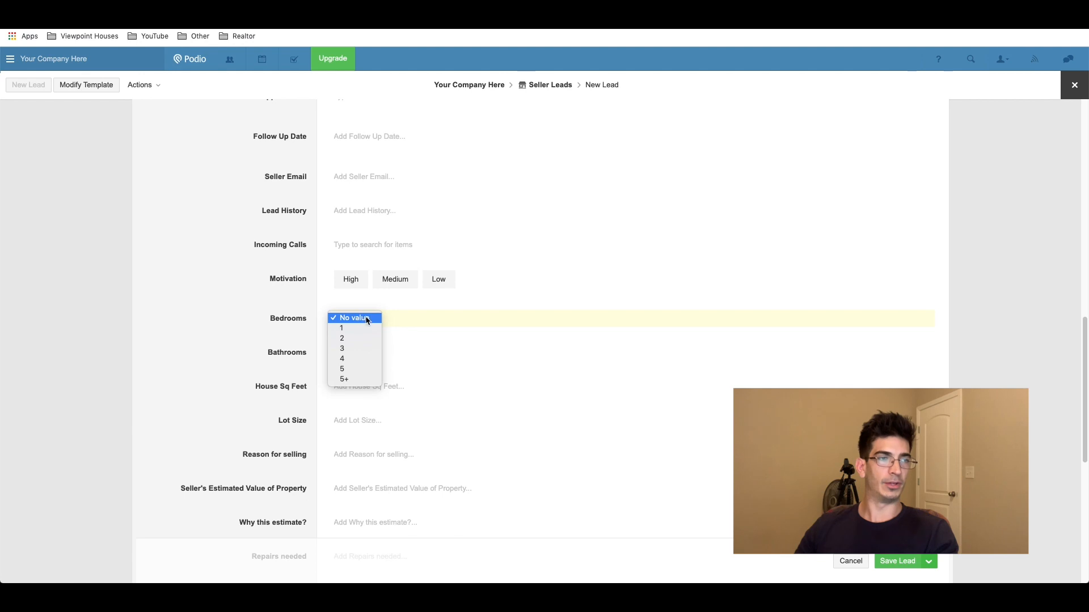
{"action": "left_click", "coordinate": [404, 306]}
{"action": "left_click", "coordinate": [360, 352]}
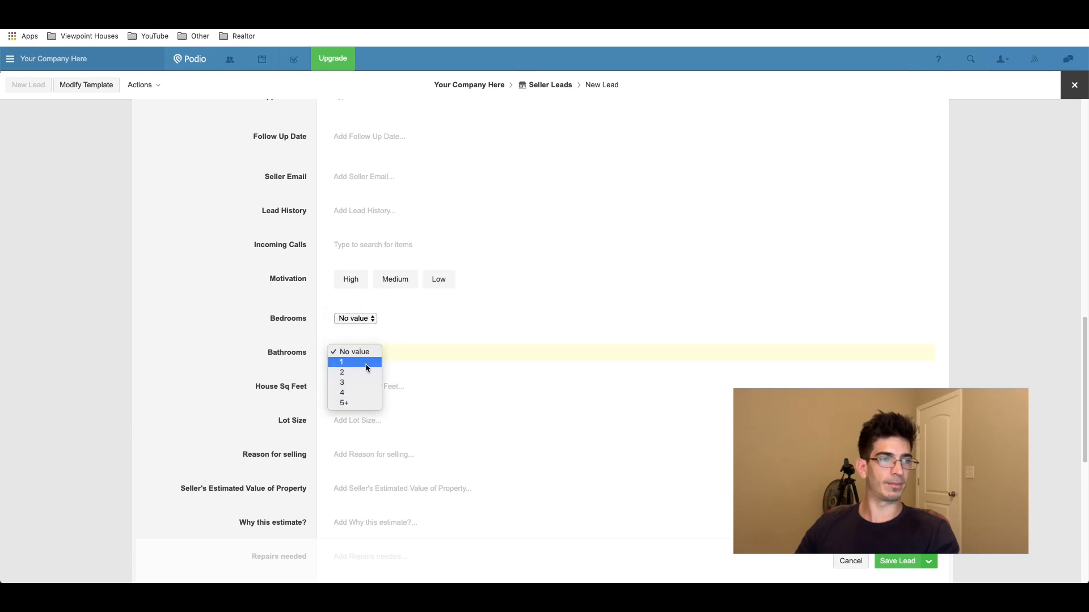
{"action": "left_click", "coordinate": [320, 338]}
{"action": "scroll", "coordinate": [321, 340], "scroll_direction": "down", "scroll_amount": 3}
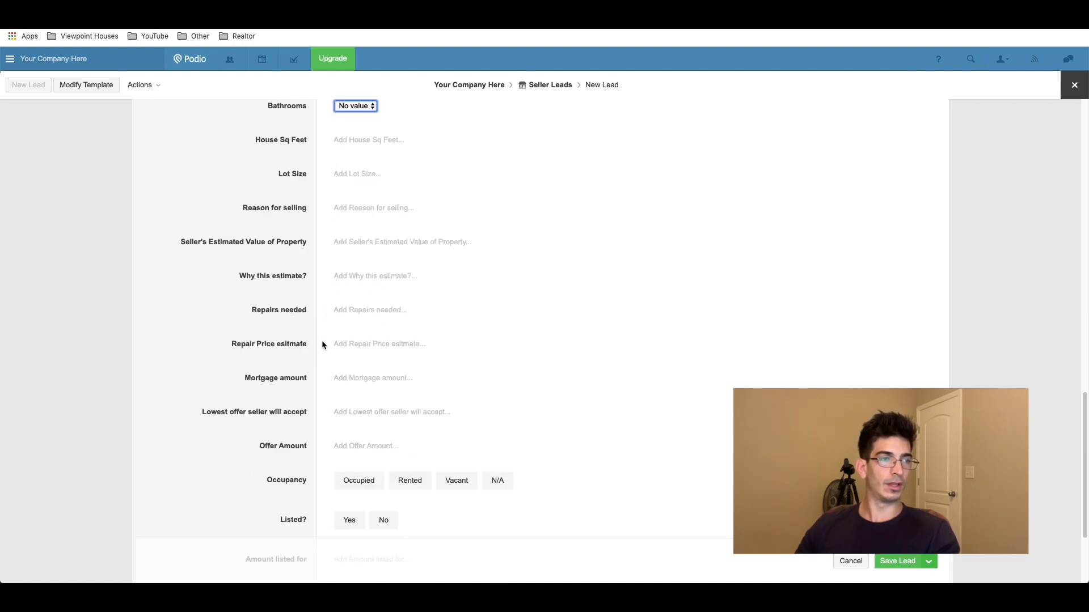
{"action": "left_click", "coordinate": [343, 340]}
{"action": "left_click", "coordinate": [319, 329]}
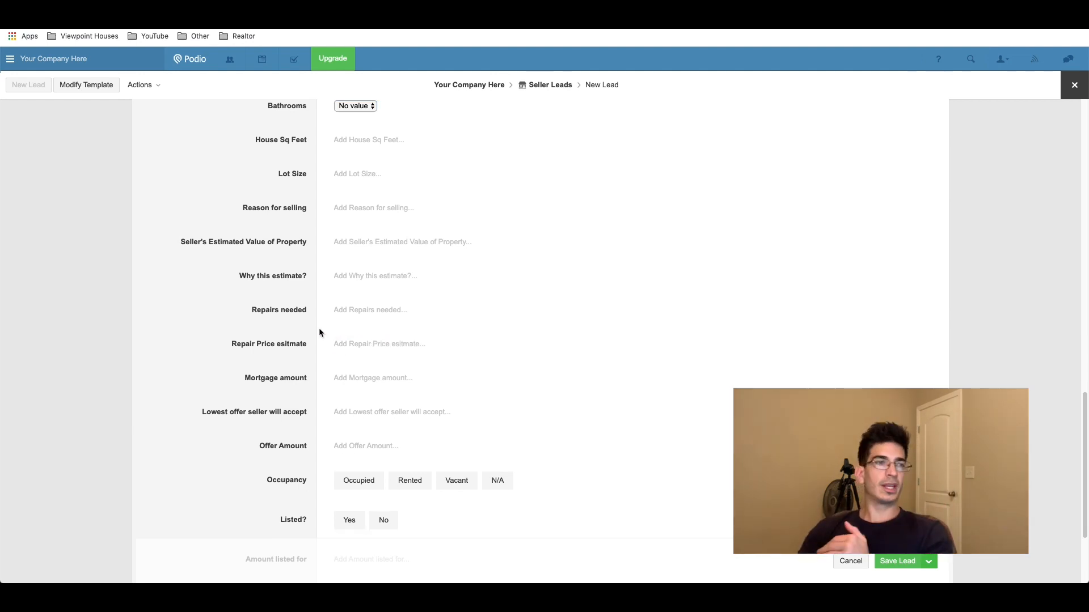
{"action": "scroll", "coordinate": [366, 314], "scroll_direction": "down", "scroll_amount": 2}
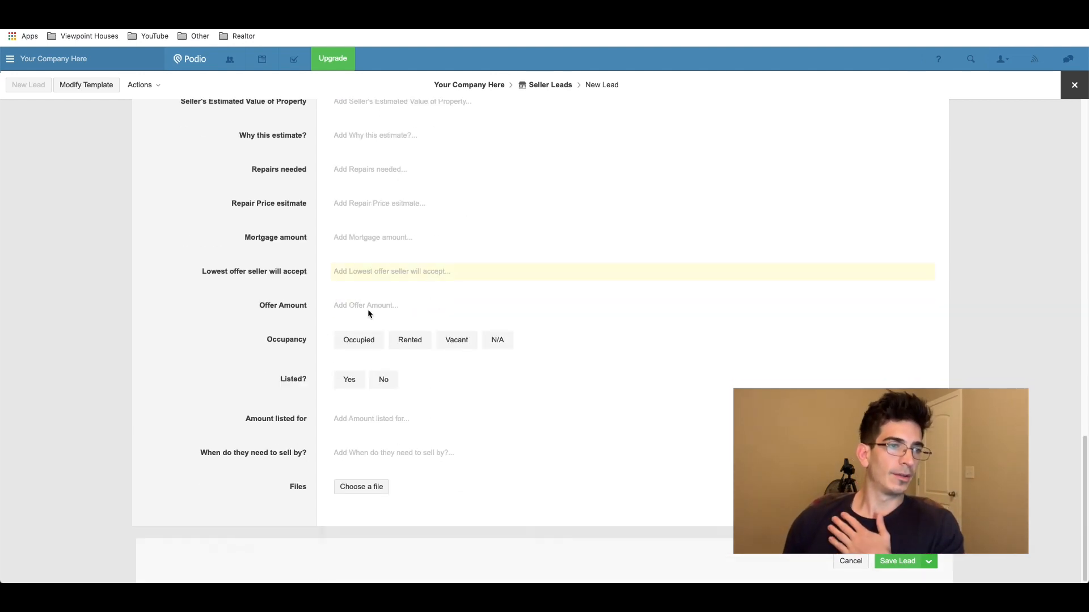
{"action": "scroll", "coordinate": [369, 314], "scroll_direction": "up", "scroll_amount": 9}
{"action": "scroll", "coordinate": [370, 313], "scroll_direction": "up", "scroll_amount": 5}
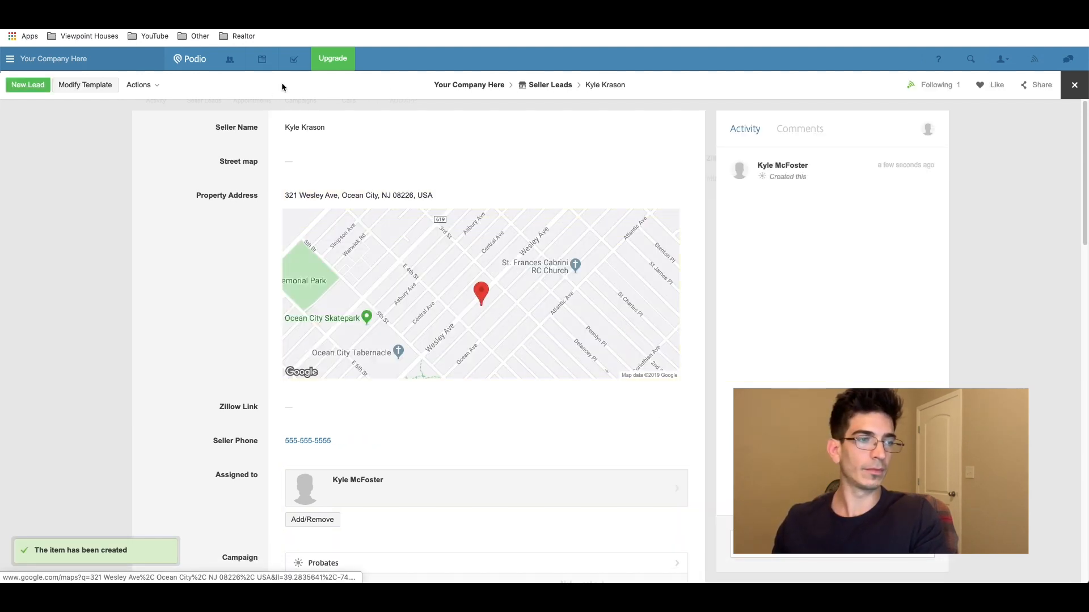
Step: Mark the property Occupied and enter the mortgage amount and a 150,000 lowest offer
{"action": "scroll", "coordinate": [338, 121], "scroll_direction": "down", "scroll_amount": 15}
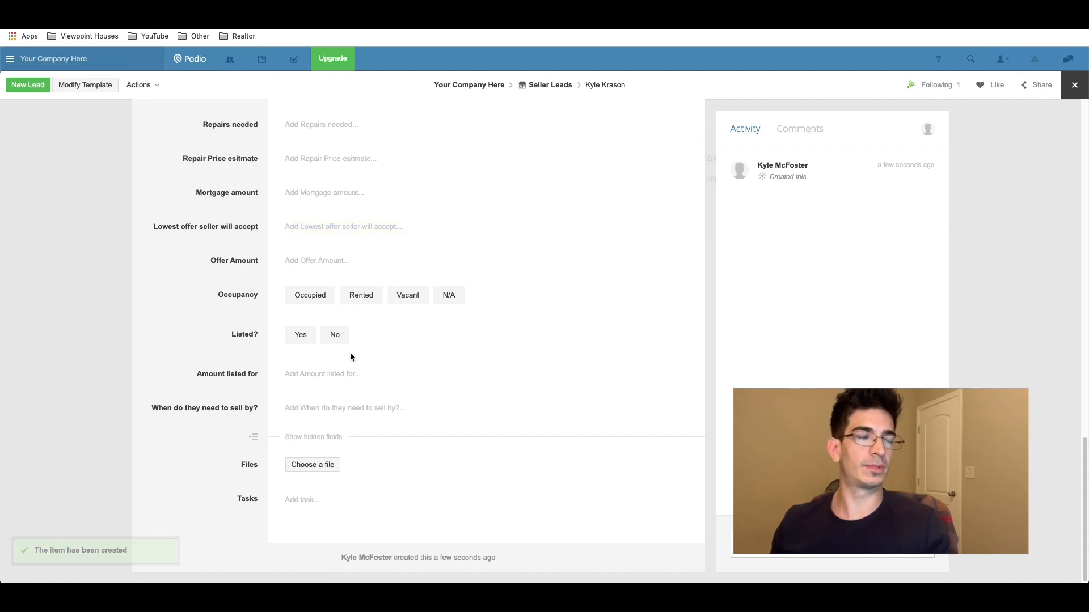
{"action": "scroll", "coordinate": [364, 336], "scroll_direction": "up", "scroll_amount": 15}
{"action": "scroll", "coordinate": [300, 312], "scroll_direction": "down", "scroll_amount": 8}
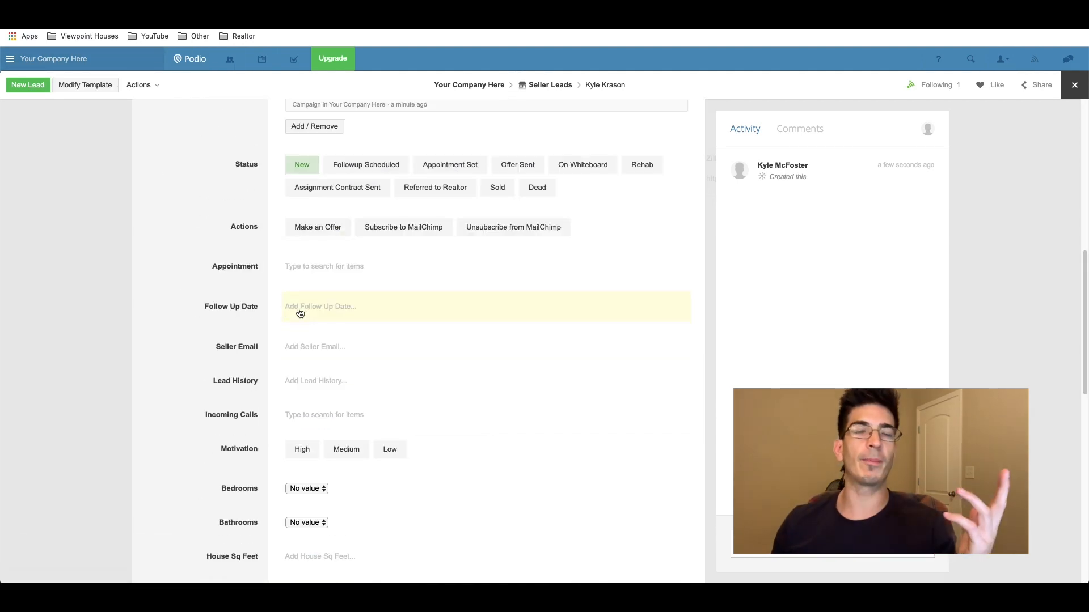
{"action": "scroll", "coordinate": [301, 309], "scroll_direction": "down", "scroll_amount": 10}
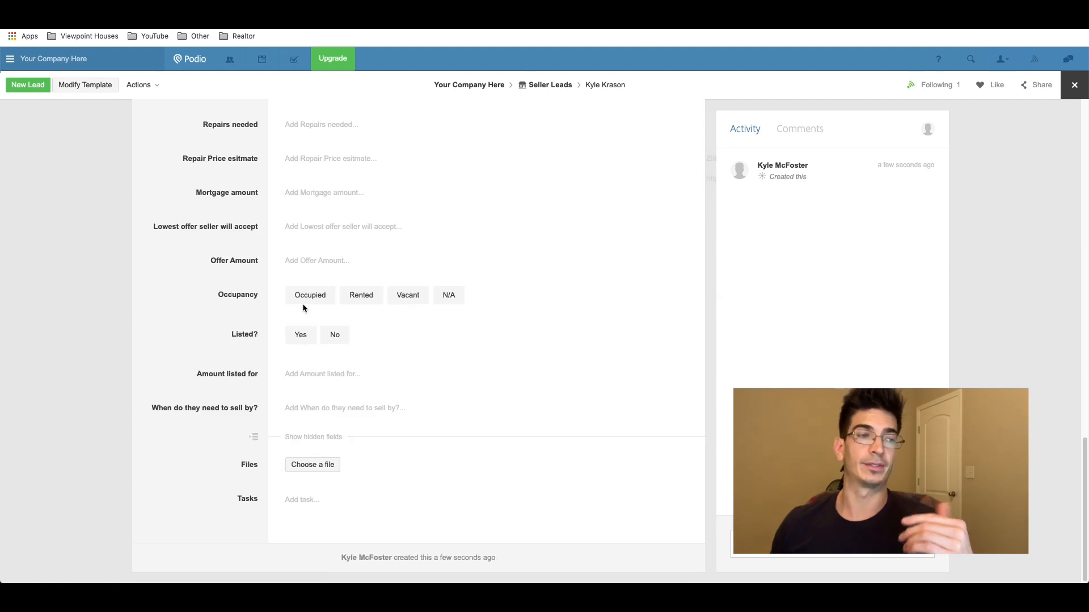
{"action": "scroll", "coordinate": [277, 308], "scroll_direction": "up", "scroll_amount": 1}
{"action": "left_click", "coordinate": [309, 322]}
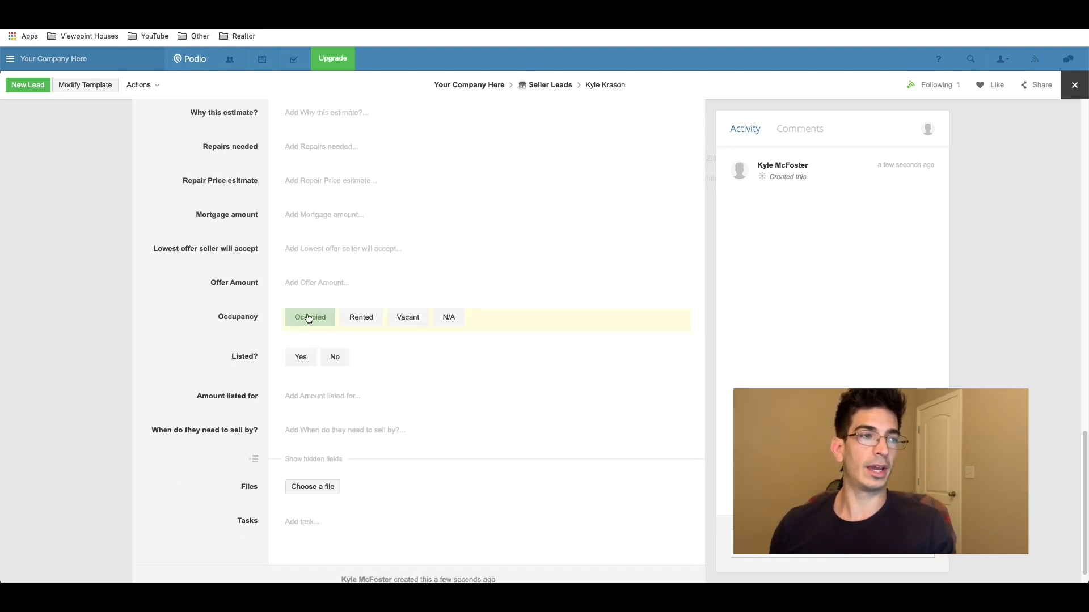
{"action": "left_click", "coordinate": [302, 218]}
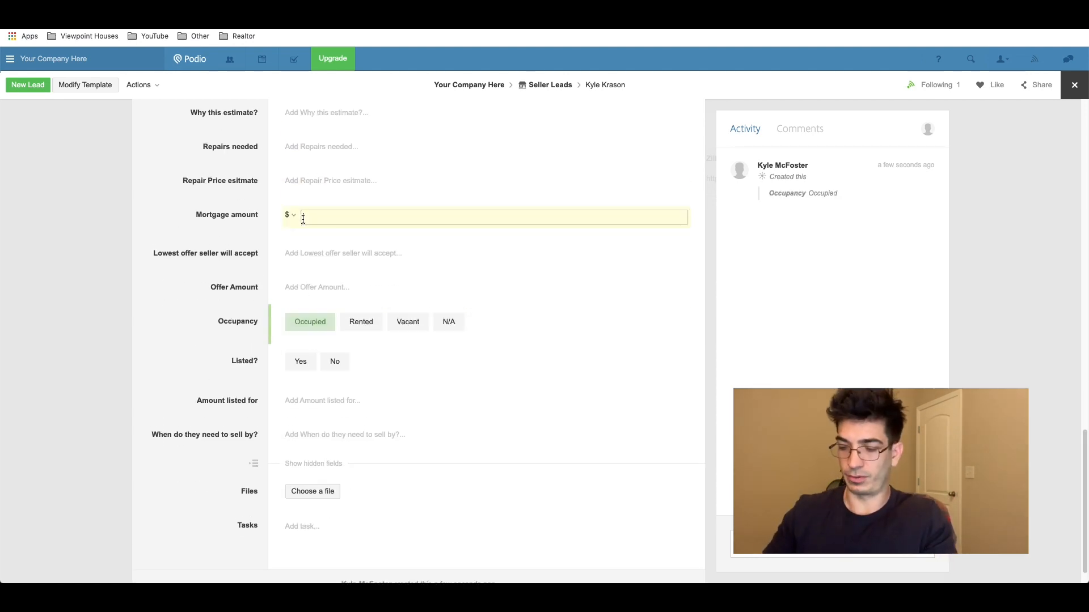
{"action": "key", "text": "Tab"}
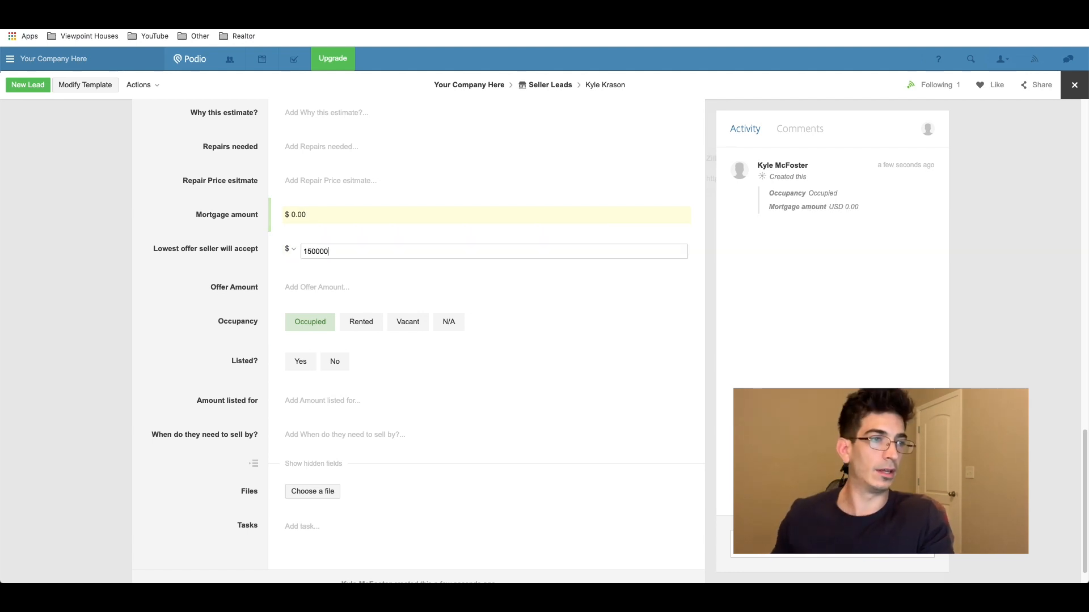
{"action": "key", "text": "Tab"}
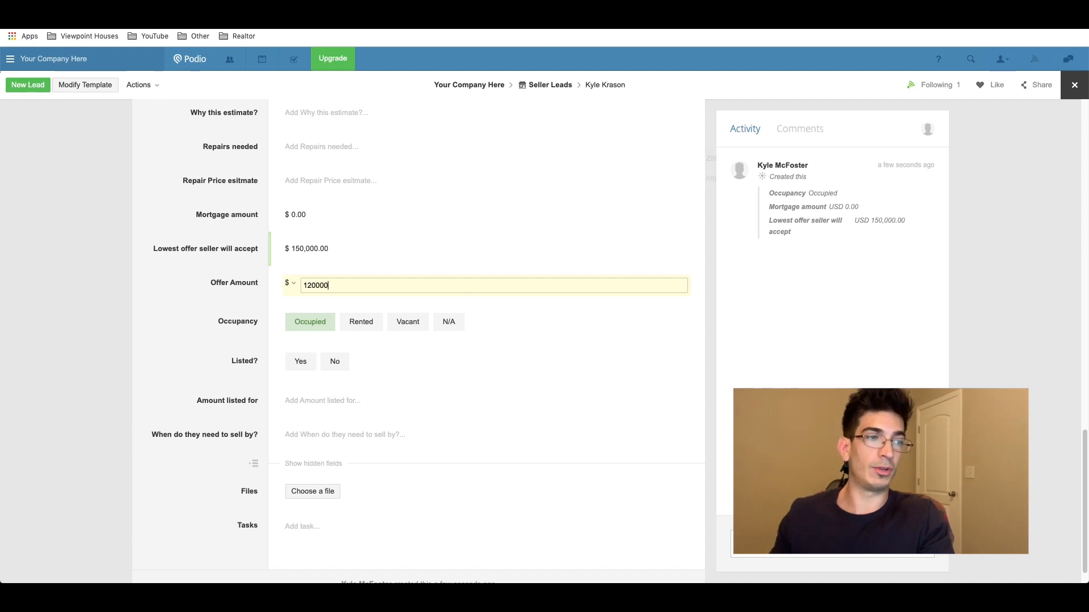
Step: Set Bedrooms to 2, Bathrooms to 3 and Motivation to Medium, then start a task
{"action": "scroll", "coordinate": [321, 253], "scroll_direction": "up", "scroll_amount": 5}
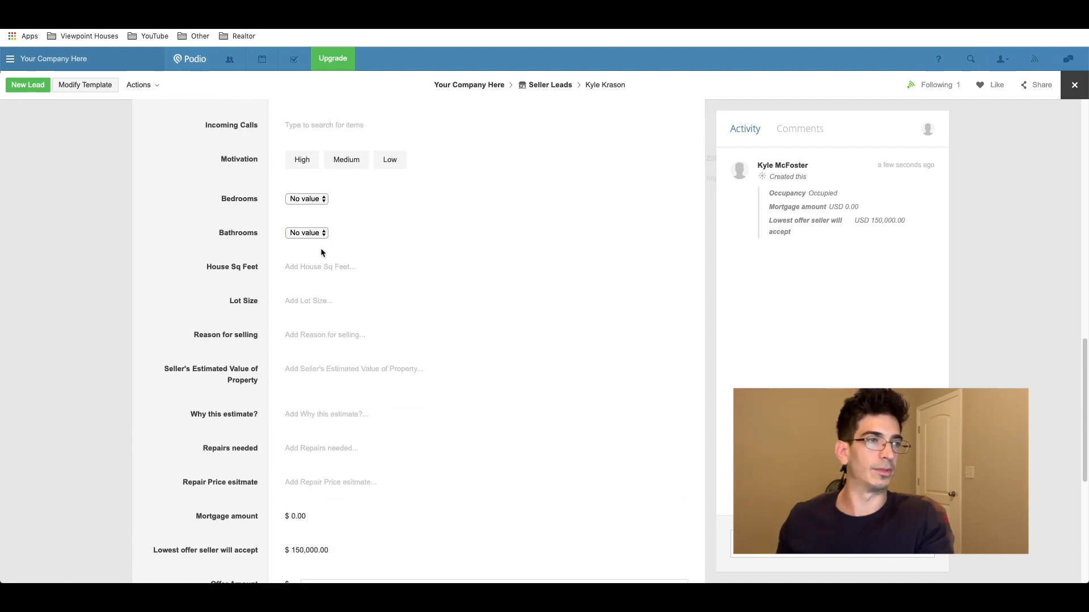
{"action": "left_click", "coordinate": [303, 199]}
{"action": "left_click", "coordinate": [315, 220]}
{"action": "left_click", "coordinate": [313, 233]}
{"action": "left_click", "coordinate": [315, 255]}
{"action": "left_click", "coordinate": [306, 233]}
{"action": "left_click", "coordinate": [315, 265]}
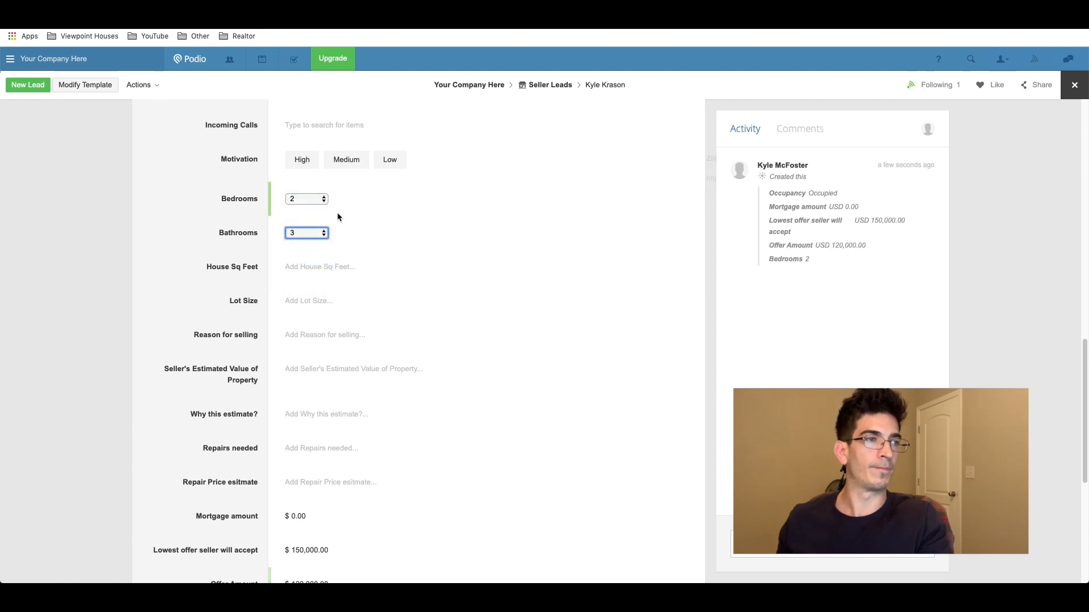
{"action": "left_click", "coordinate": [344, 160]}
{"action": "scroll", "coordinate": [325, 247], "scroll_direction": "down", "scroll_amount": 5}
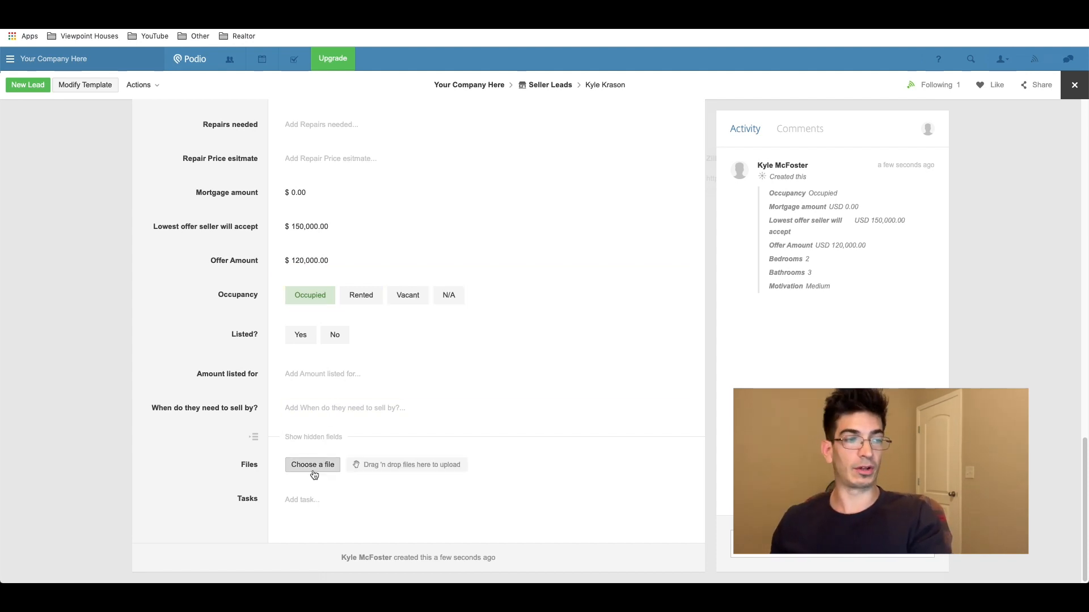
{"action": "left_click", "coordinate": [304, 504]}
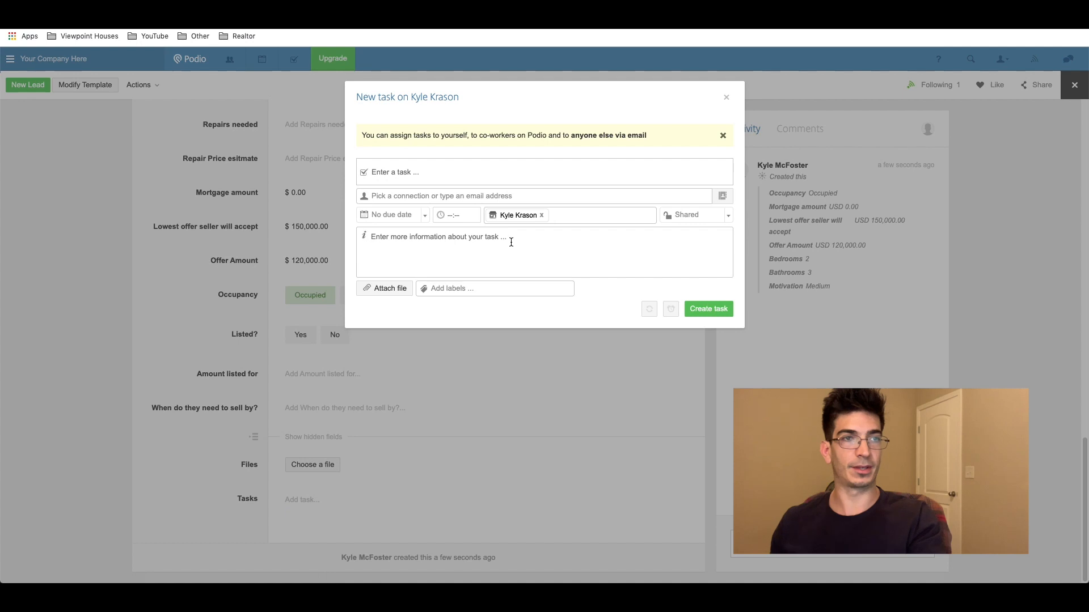
Step: Start a new task named 'Follow up' assigned to yourself
{"action": "left_click", "coordinate": [726, 97]}
{"action": "scroll", "coordinate": [403, 292], "scroll_direction": "up", "scroll_amount": 10}
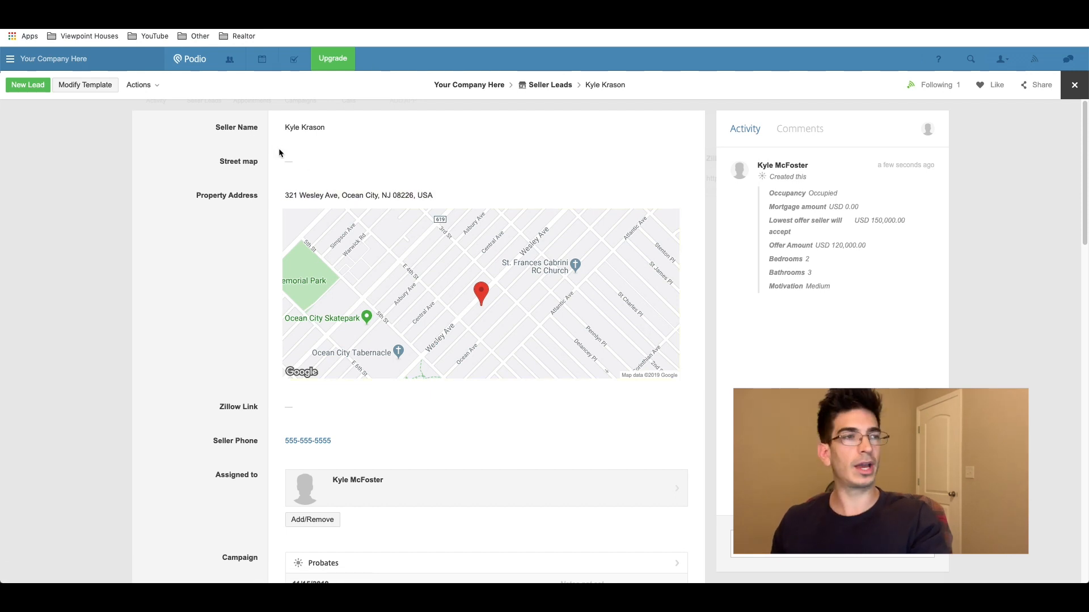
{"action": "key", "text": "t"}
{"action": "type", "text": "Follow up"}
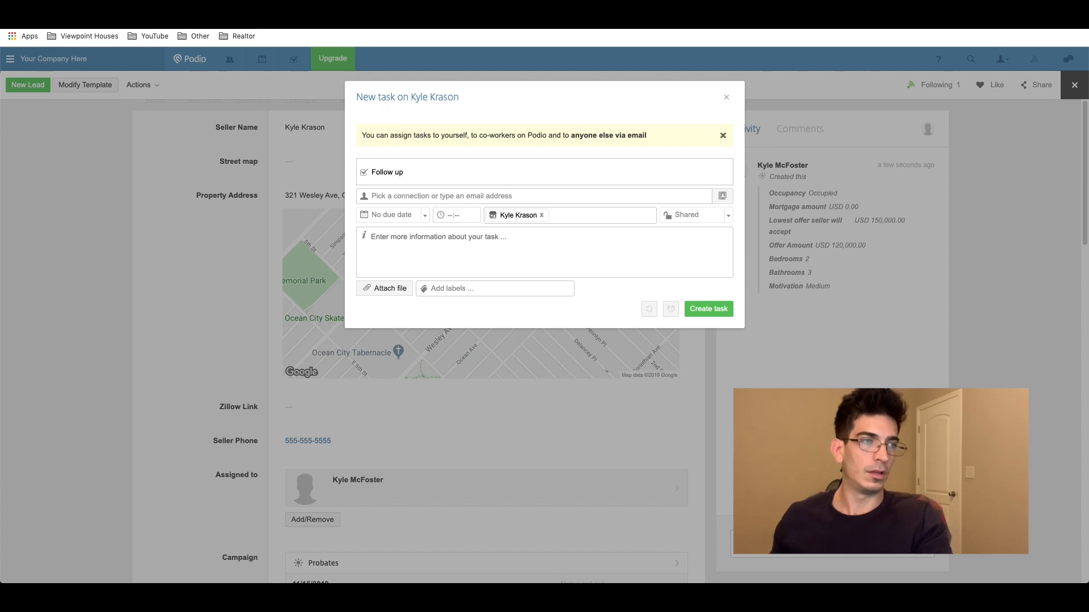
{"action": "key", "text": "Tab"}
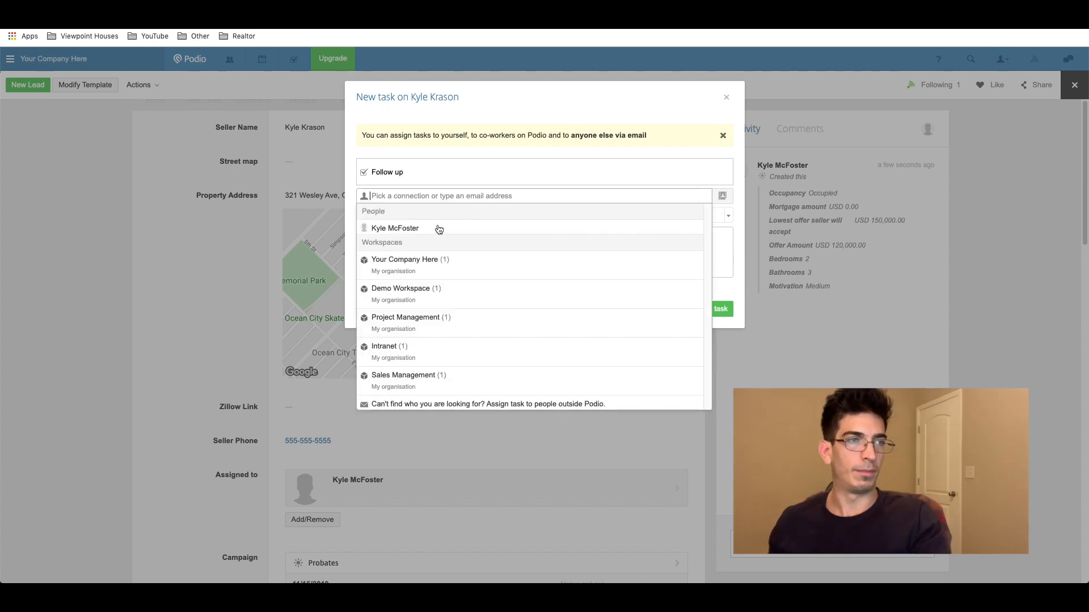
{"action": "left_click", "coordinate": [428, 228]}
{"action": "left_click", "coordinate": [353, 215]}
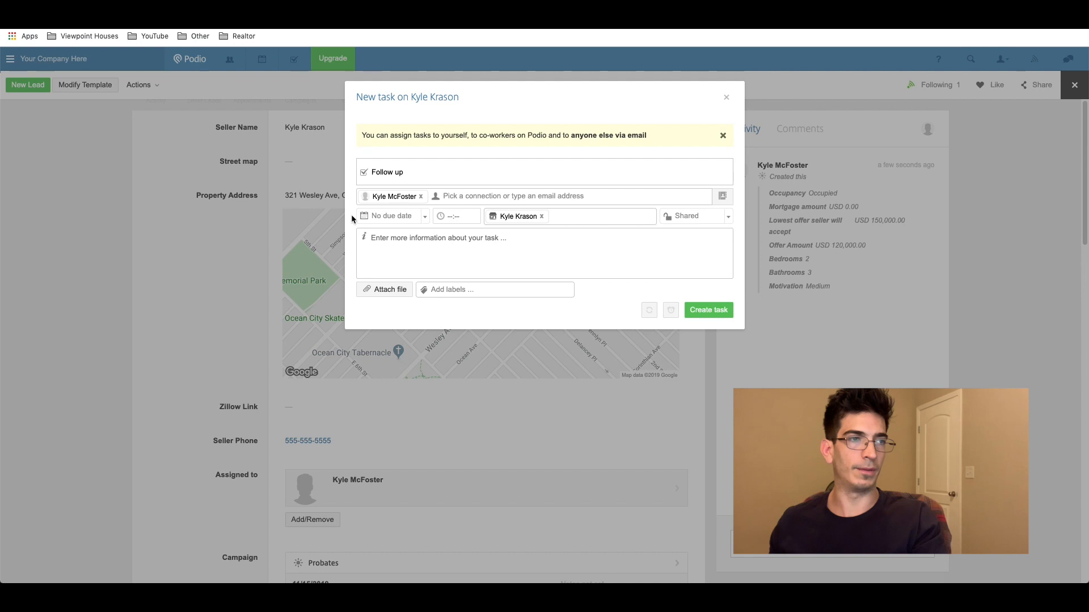
Step: Give the task a custom due date of 11/18/2019 and create it
{"action": "left_click", "coordinate": [418, 219]}
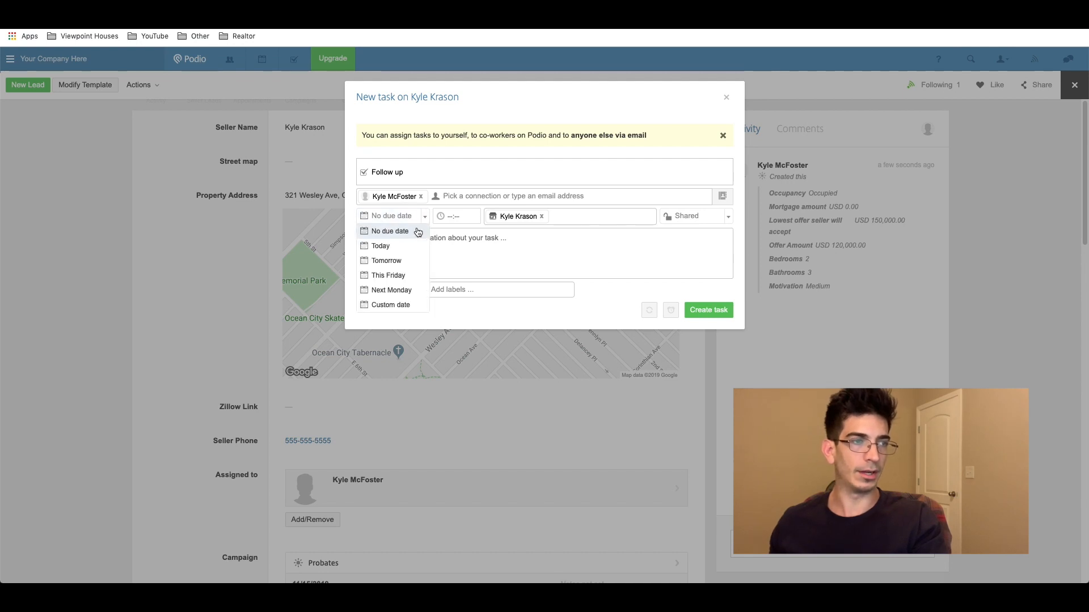
{"action": "left_click", "coordinate": [405, 305]}
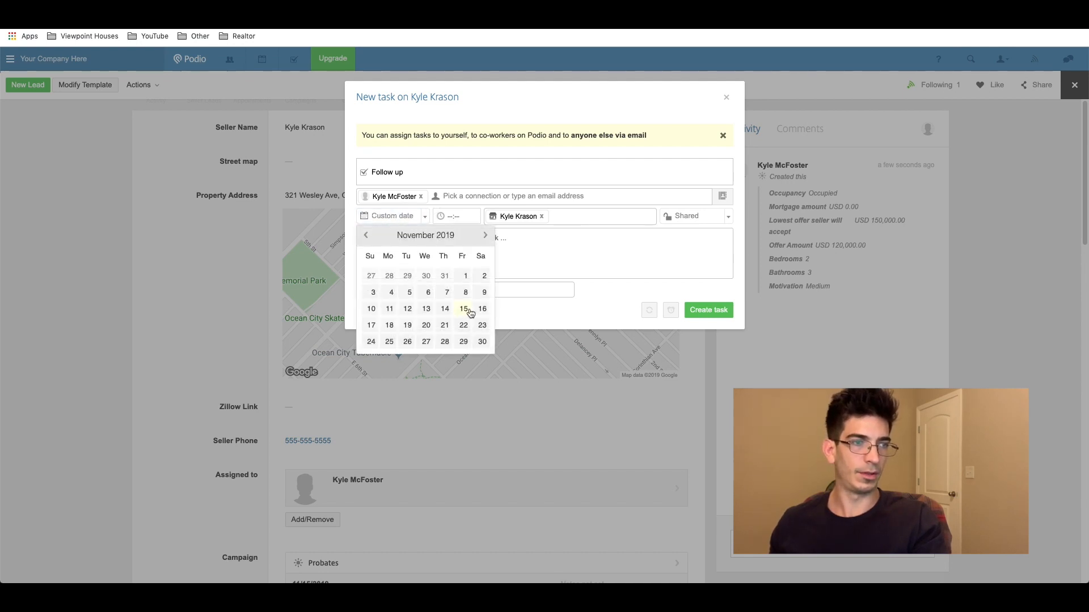
{"action": "left_click", "coordinate": [389, 326]}
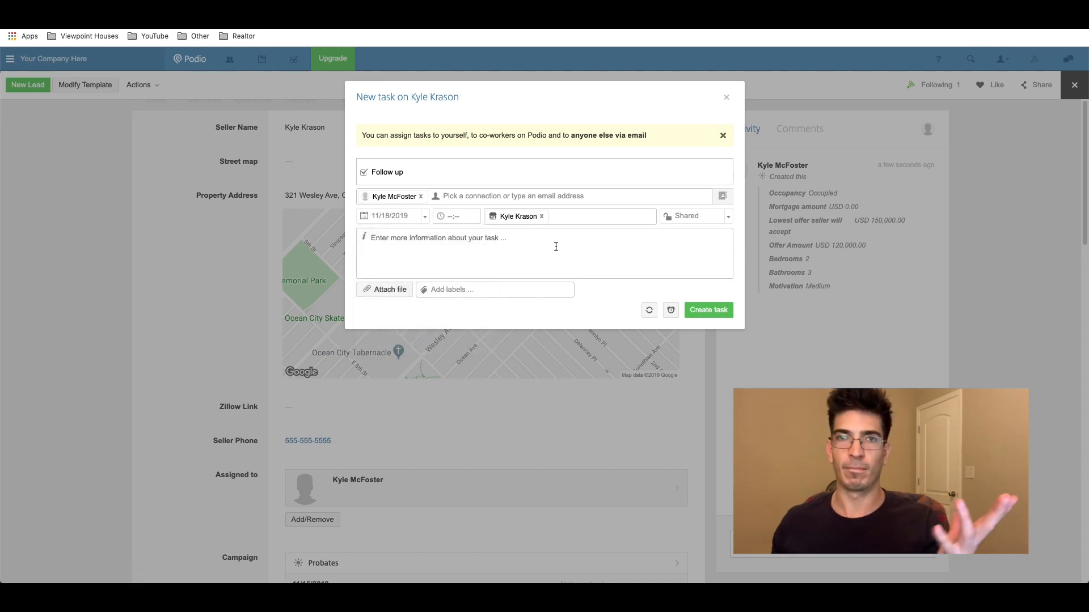
{"action": "left_click", "coordinate": [708, 310]}
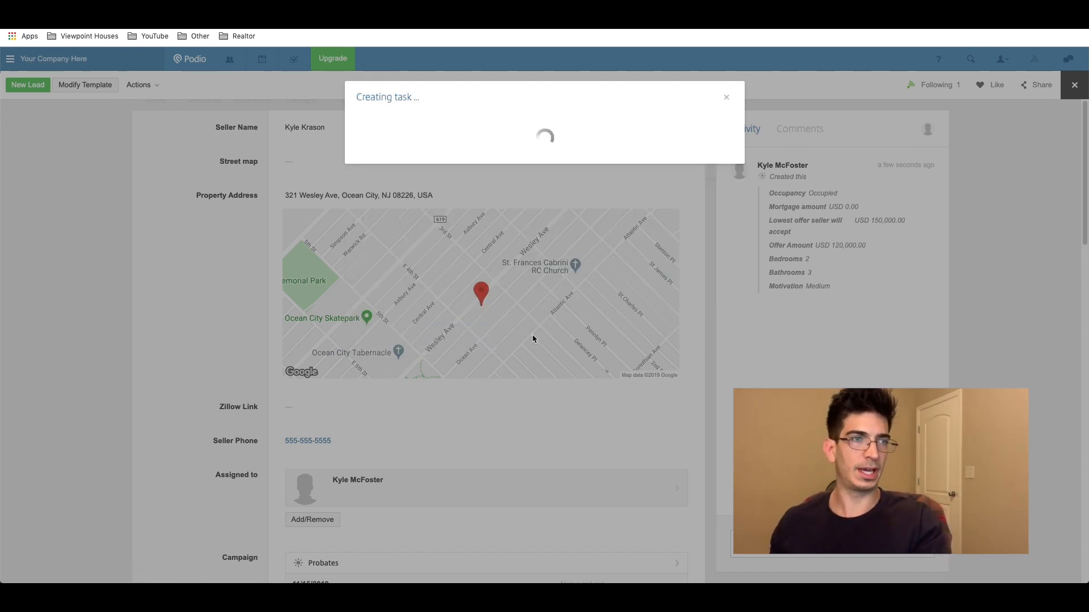
{"action": "scroll", "coordinate": [527, 299], "scroll_direction": "down", "scroll_amount": 10}
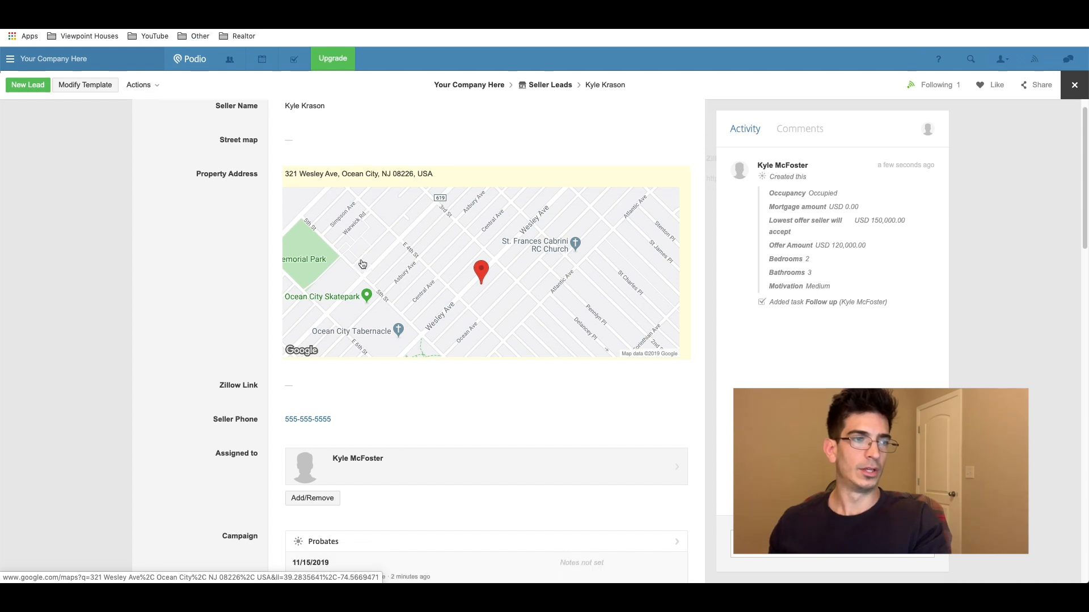
{"action": "scroll", "coordinate": [343, 308], "scroll_direction": "up", "scroll_amount": 10}
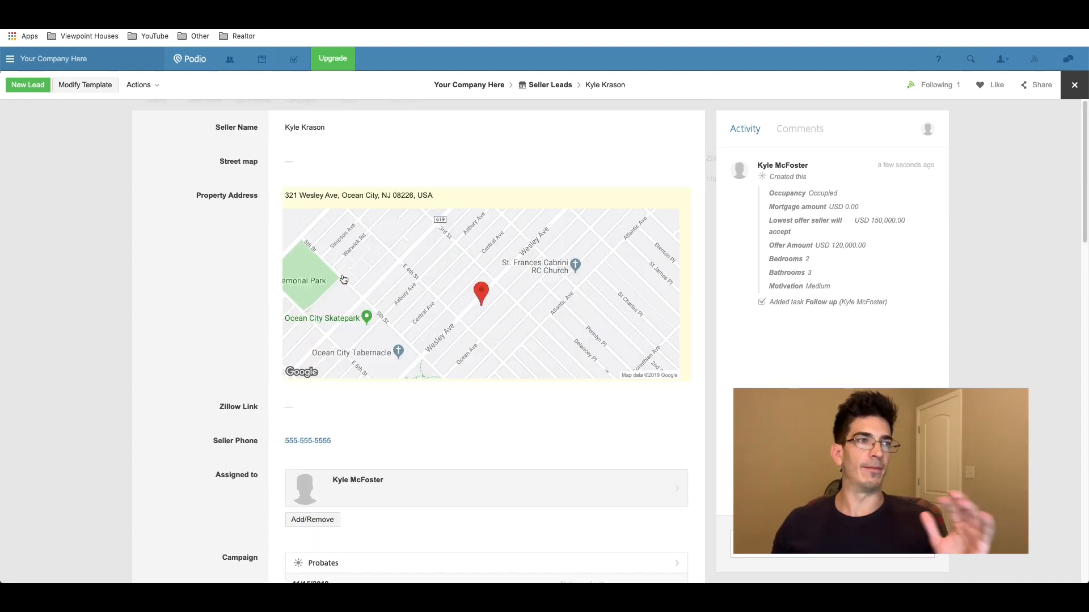
{"action": "left_click", "coordinate": [541, 85]}
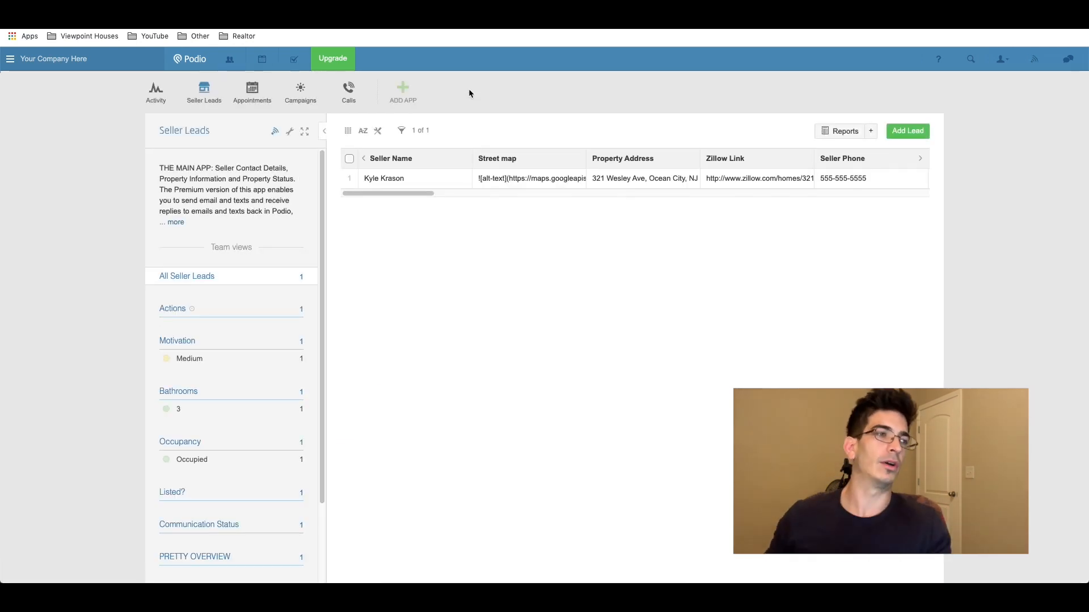
{"action": "left_click", "coordinate": [293, 62]}
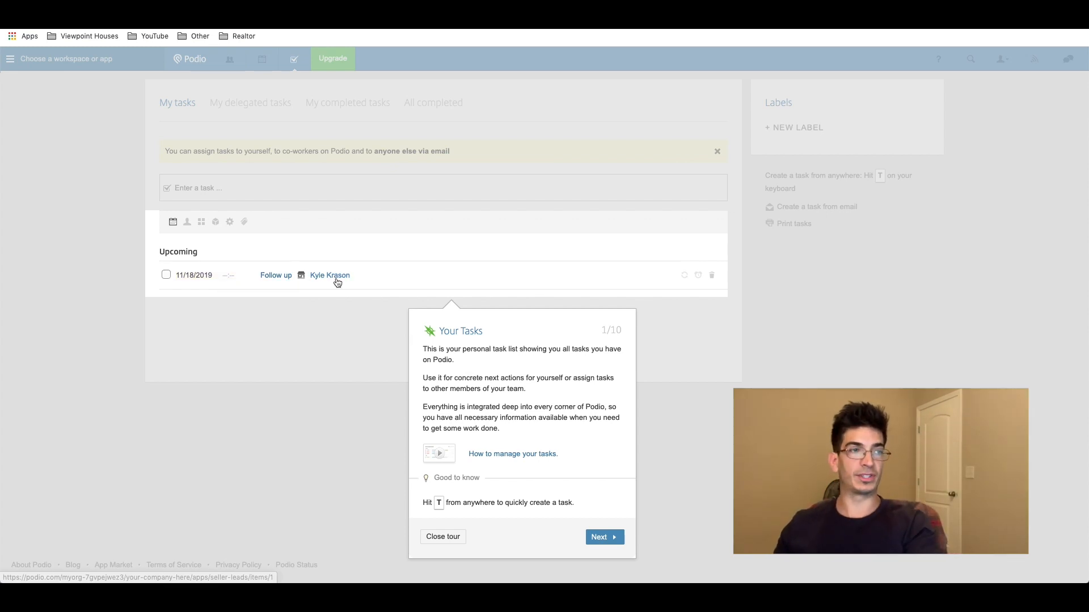
{"action": "left_click", "coordinate": [305, 282]}
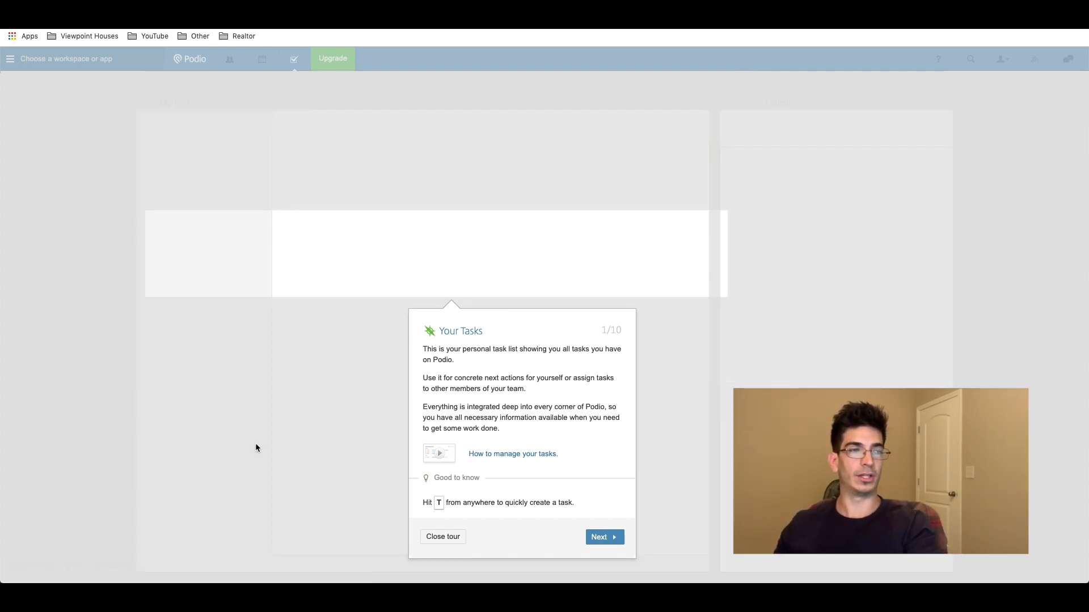
{"action": "left_click", "coordinate": [442, 536]}
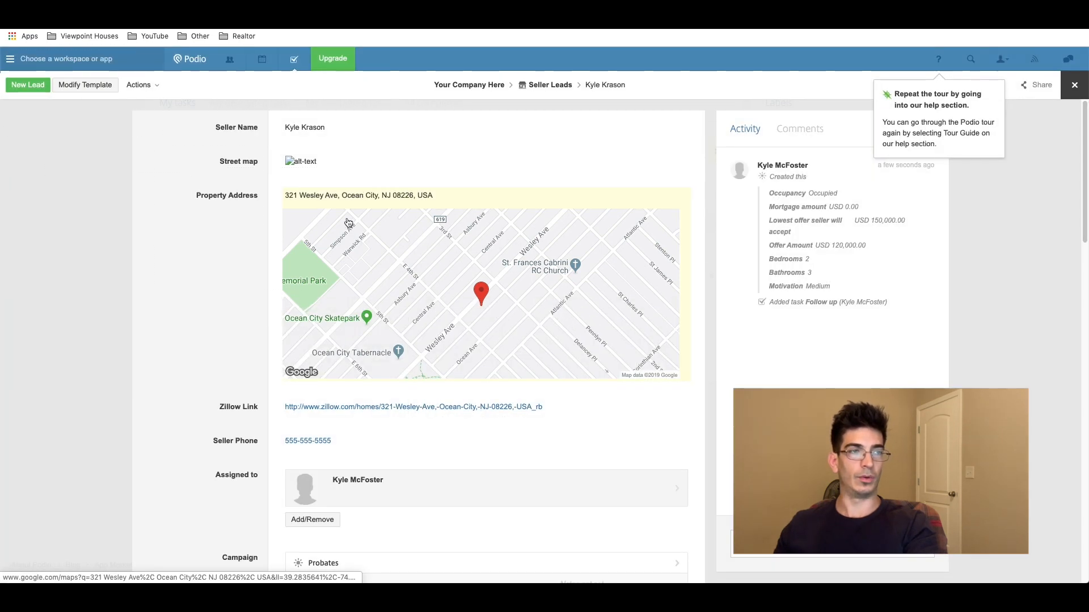
{"action": "left_click", "coordinate": [320, 431]}
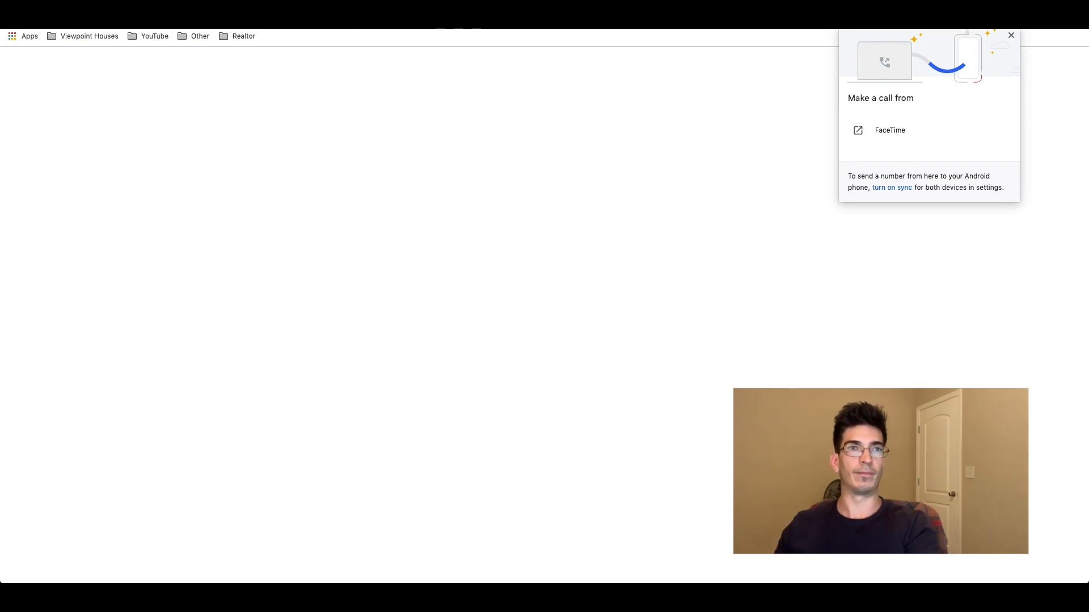
{"action": "key", "text": "super+w"}
Step: Select the Seller Phone number and leave the field unchanged
{"action": "left_click", "coordinate": [368, 432]}
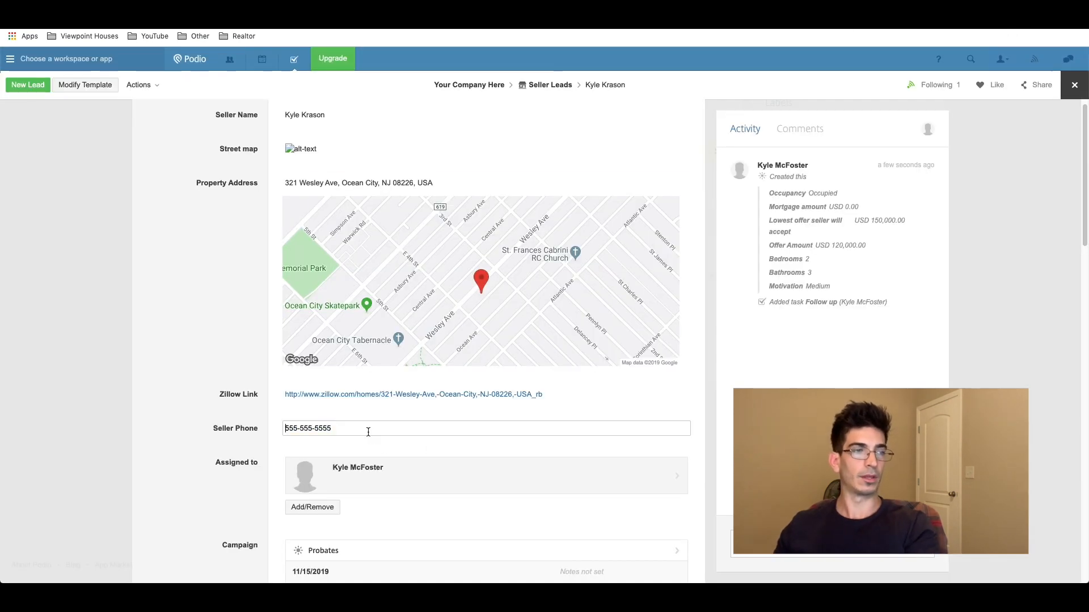
{"action": "left_click_drag", "start_coordinate": [367, 431], "coordinate": [283, 429]}
{"action": "left_click", "coordinate": [282, 423]}
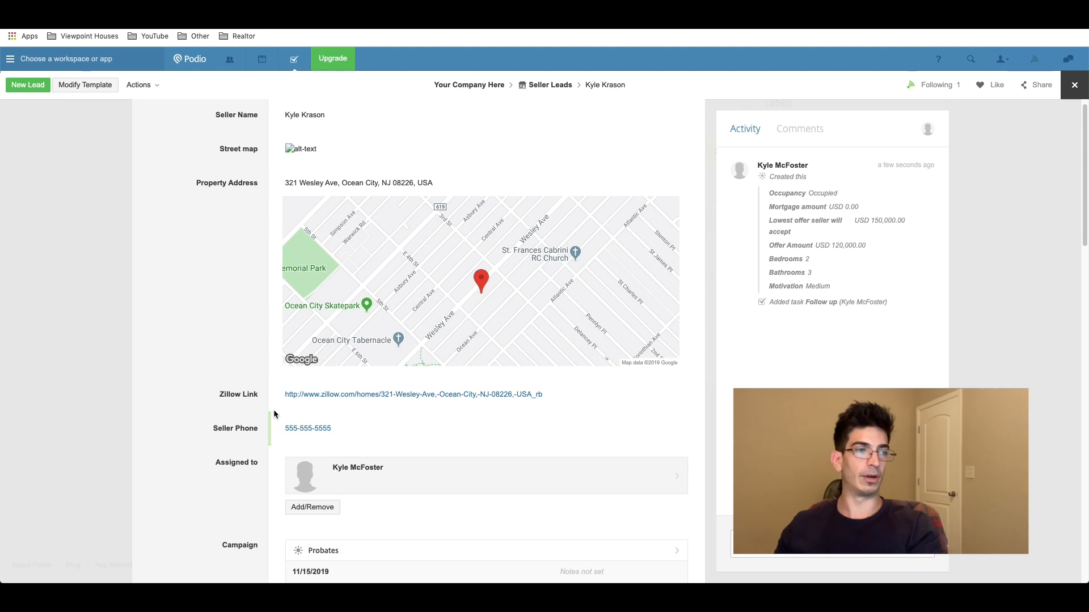
{"action": "left_click", "coordinate": [355, 428]}
{"action": "triple_click", "coordinate": [355, 428]}
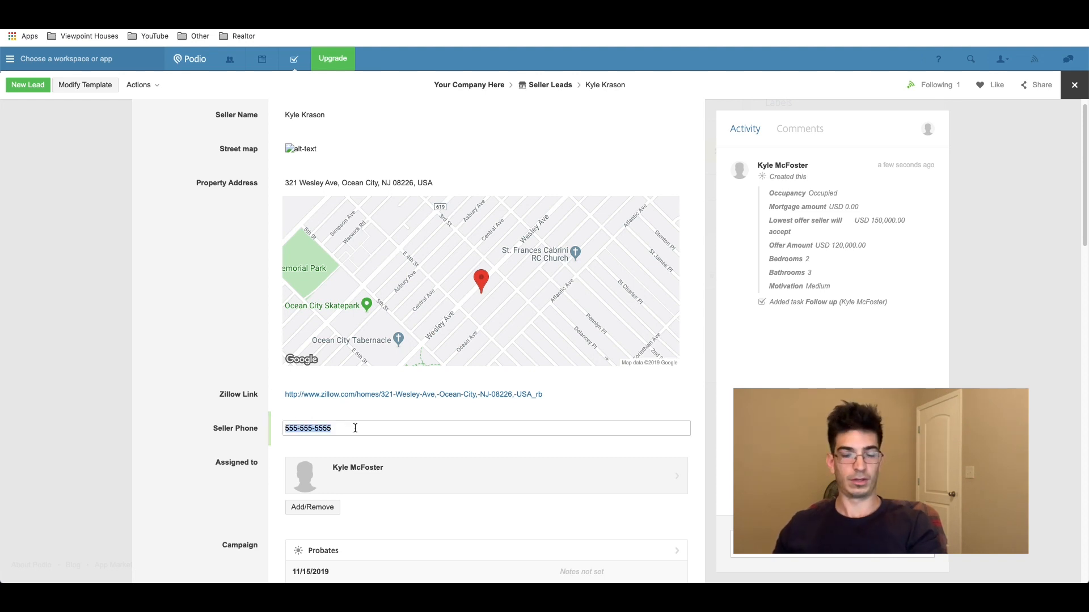
{"action": "left_click", "coordinate": [277, 415]}
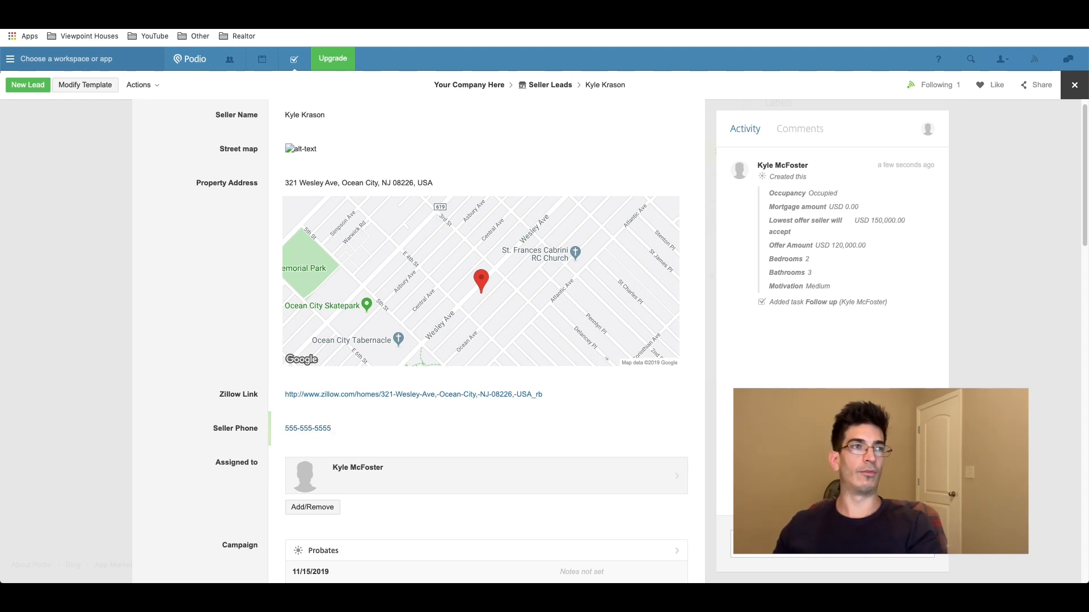
Step: Open the lead linked to the Follow up task and start another task on it
{"action": "mouse_move", "coordinate": [888, 256]}
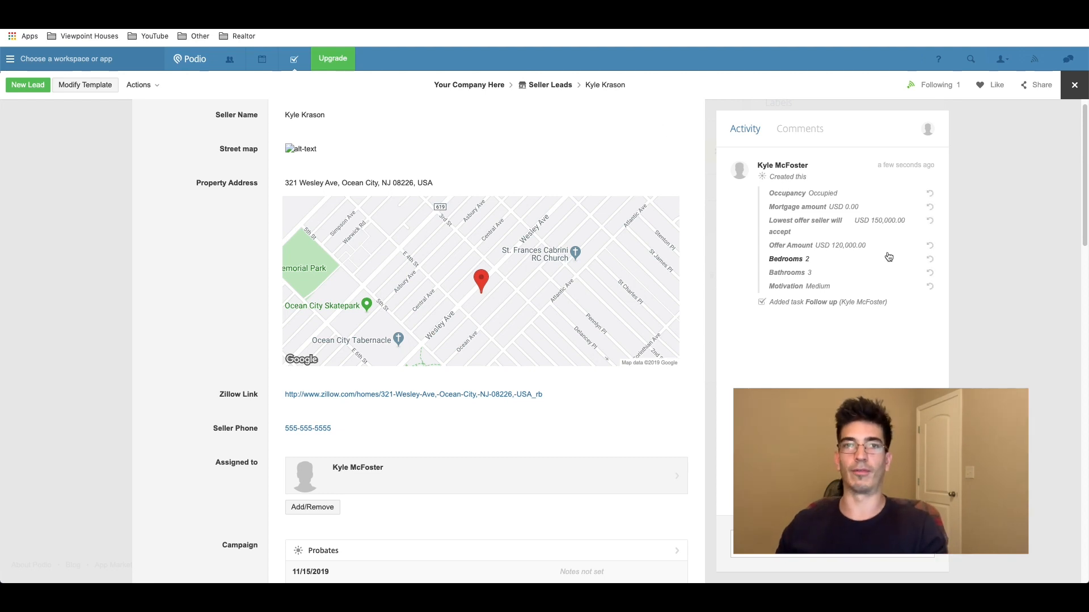
{"action": "scroll", "coordinate": [288, 282], "scroll_direction": "down", "scroll_amount": 2}
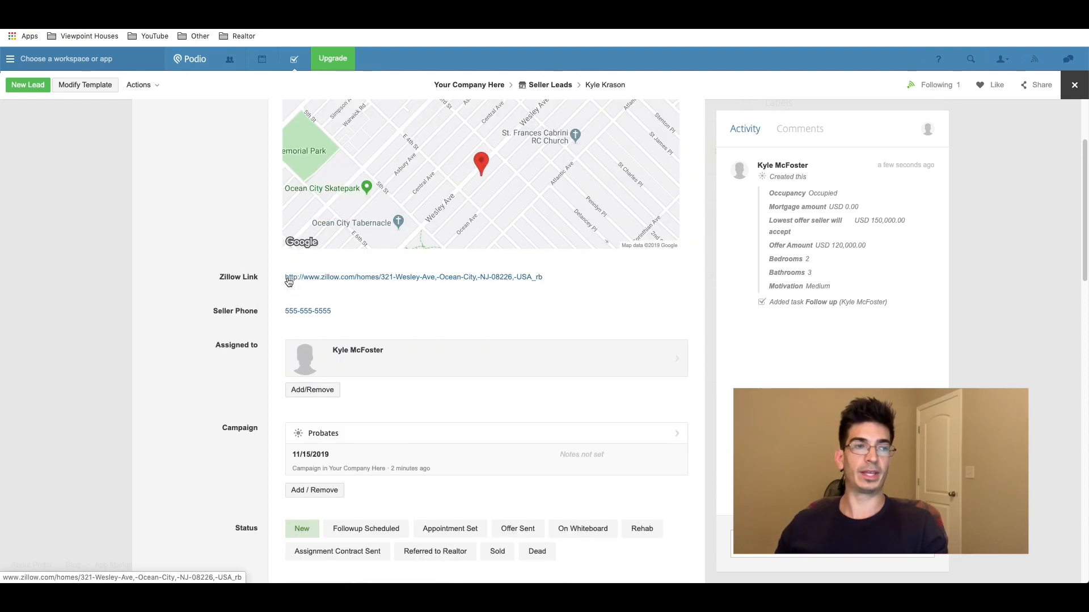
{"action": "scroll", "coordinate": [289, 282], "scroll_direction": "down", "scroll_amount": 9}
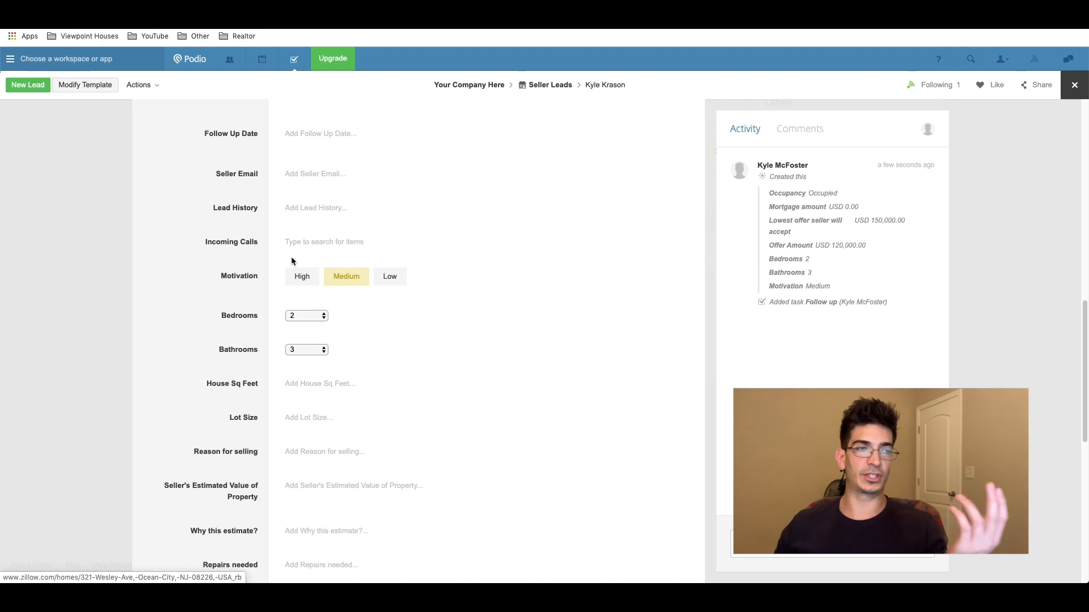
{"action": "scroll", "coordinate": [292, 275], "scroll_direction": "down", "scroll_amount": 4}
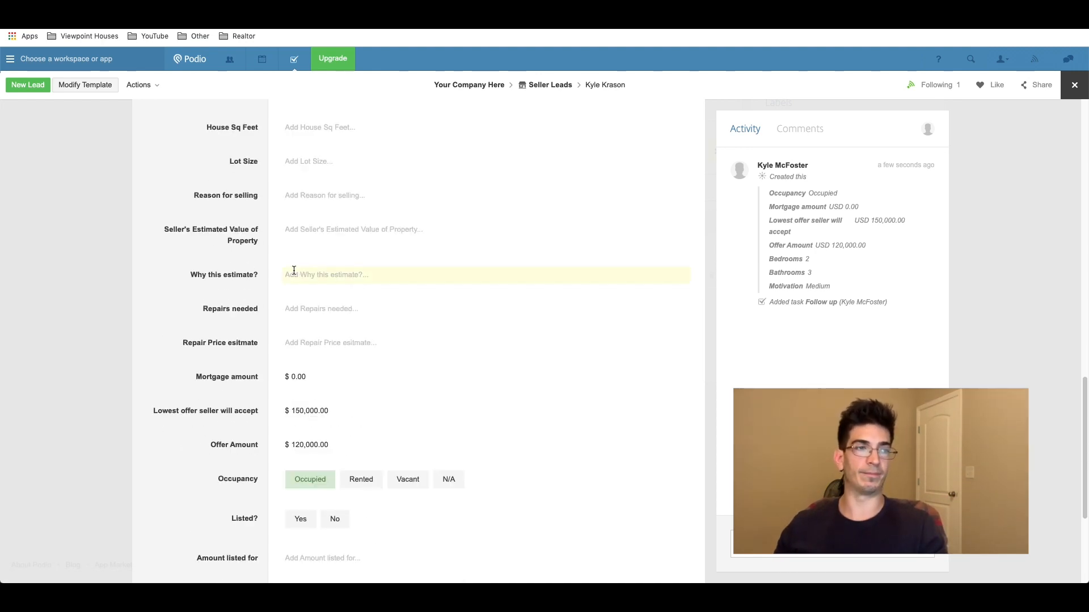
{"action": "scroll", "coordinate": [294, 275], "scroll_direction": "up", "scroll_amount": 13}
{"action": "scroll", "coordinate": [294, 275], "scroll_direction": "up", "scroll_amount": 2}
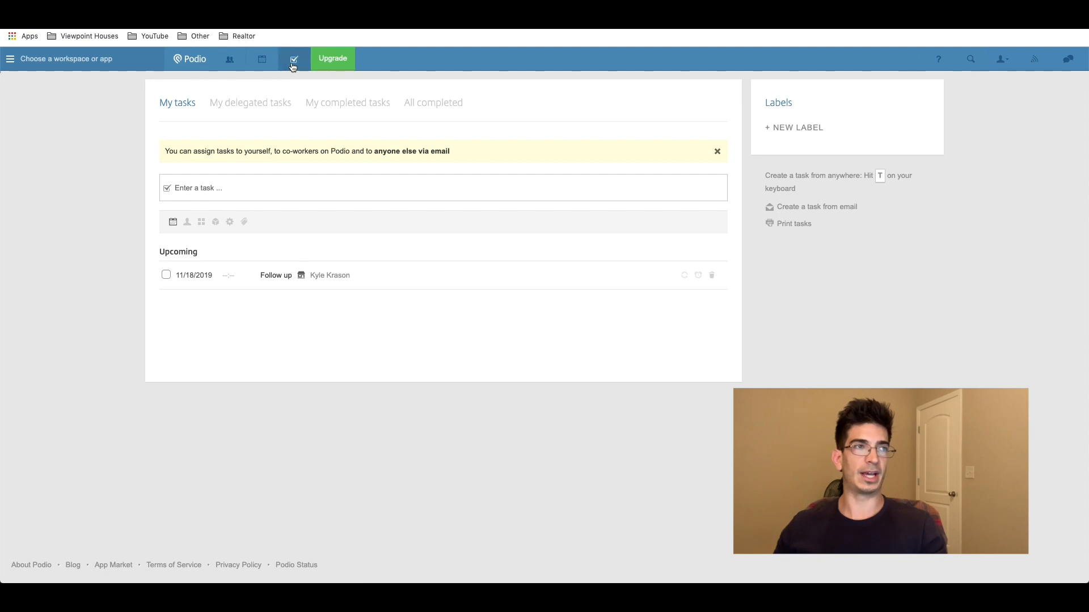
{"action": "left_click", "coordinate": [334, 280]}
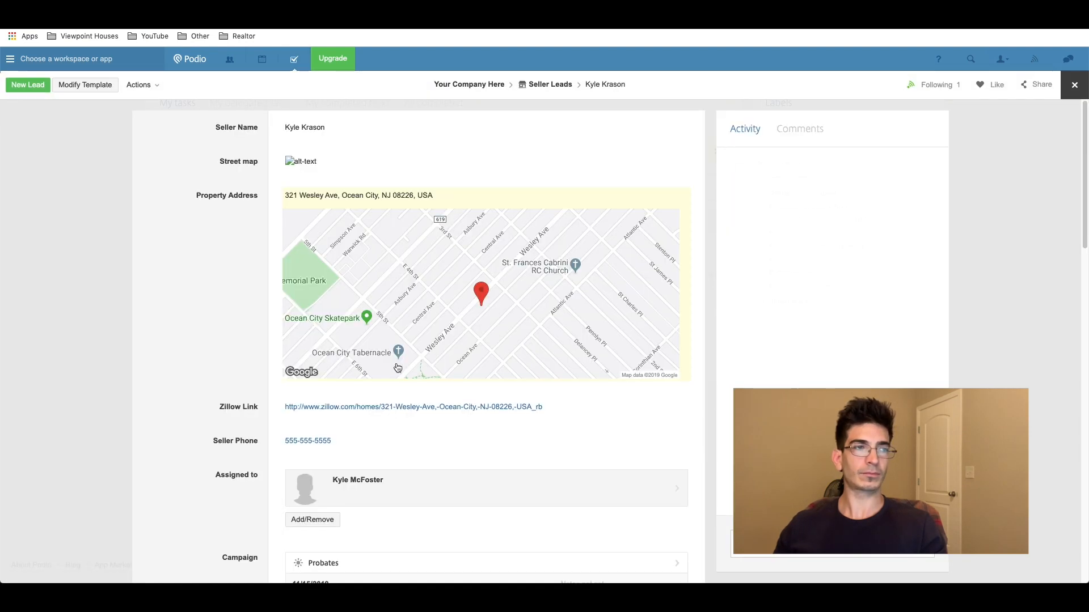
{"action": "scroll", "coordinate": [400, 368], "scroll_direction": "down", "scroll_amount": 10}
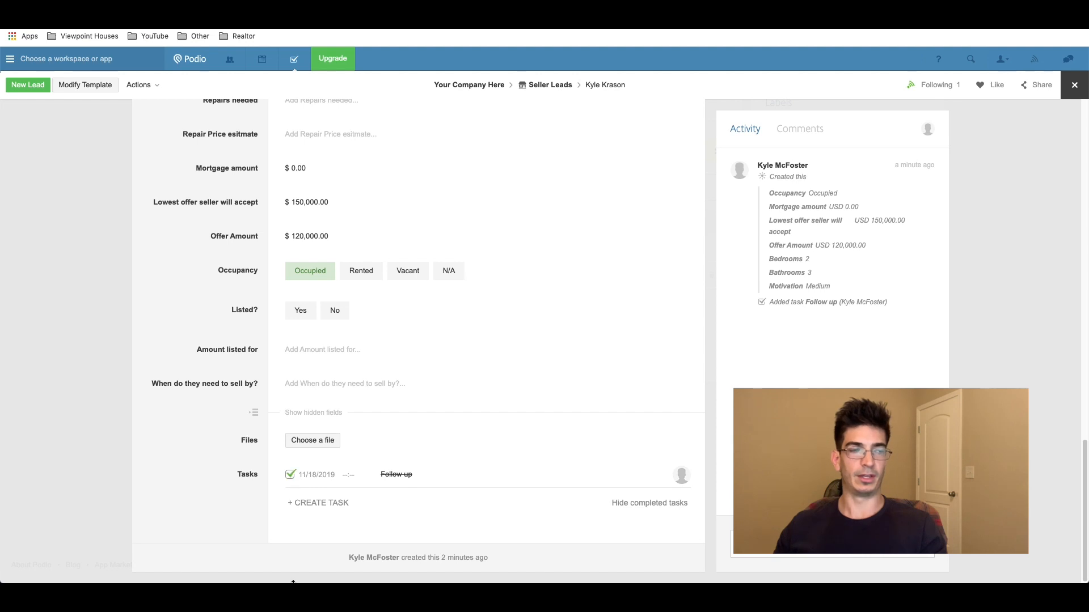
{"action": "left_click", "coordinate": [314, 505]}
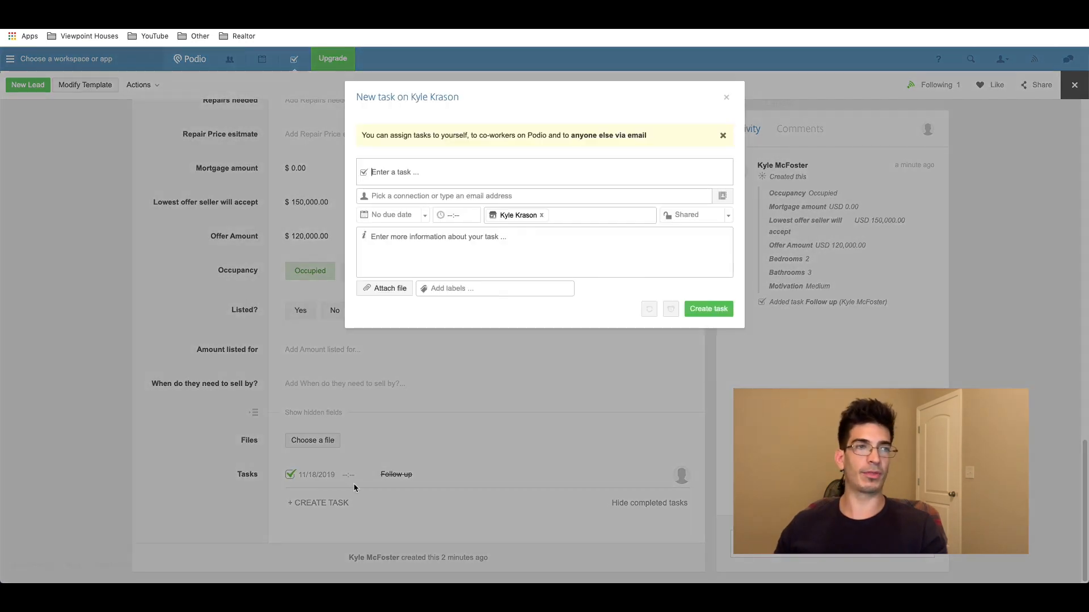
Step: Create a 'Follow Up' task assigned to the listed person, due November 21, 2019
{"action": "type", "text": "Follow"}
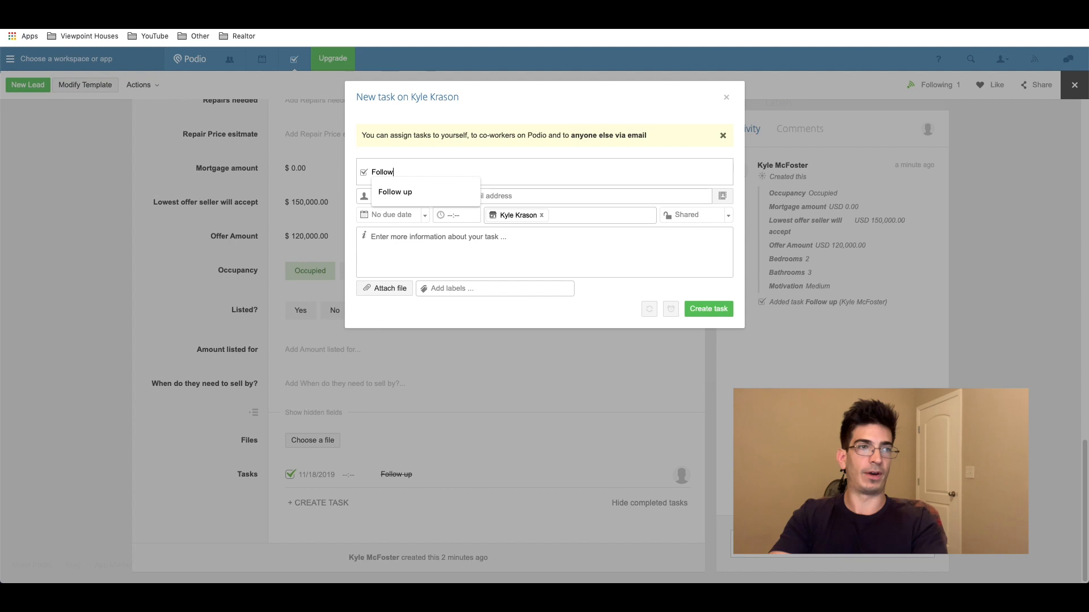
{"action": "type", "text": " Up"}
{"action": "key", "text": "Tab"}
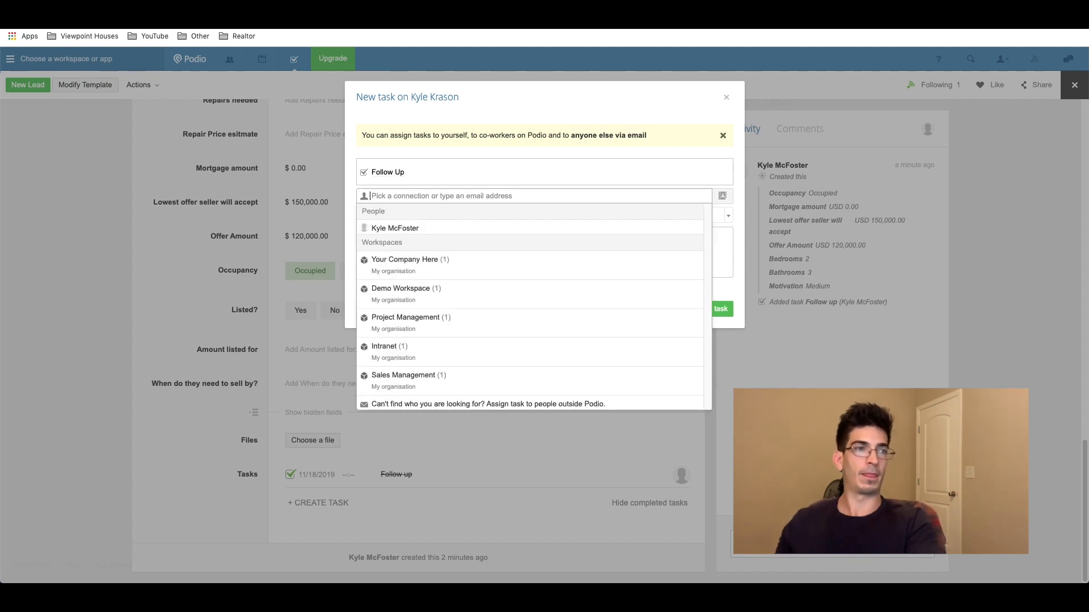
{"action": "left_click", "coordinate": [413, 224]}
{"action": "left_click", "coordinate": [406, 216]}
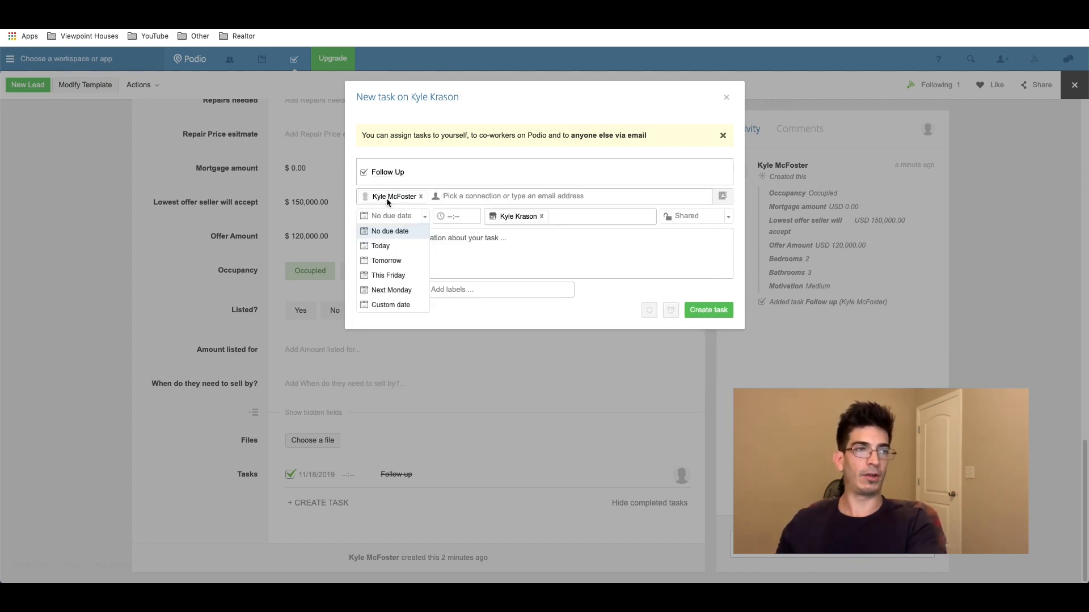
{"action": "left_click", "coordinate": [390, 304]}
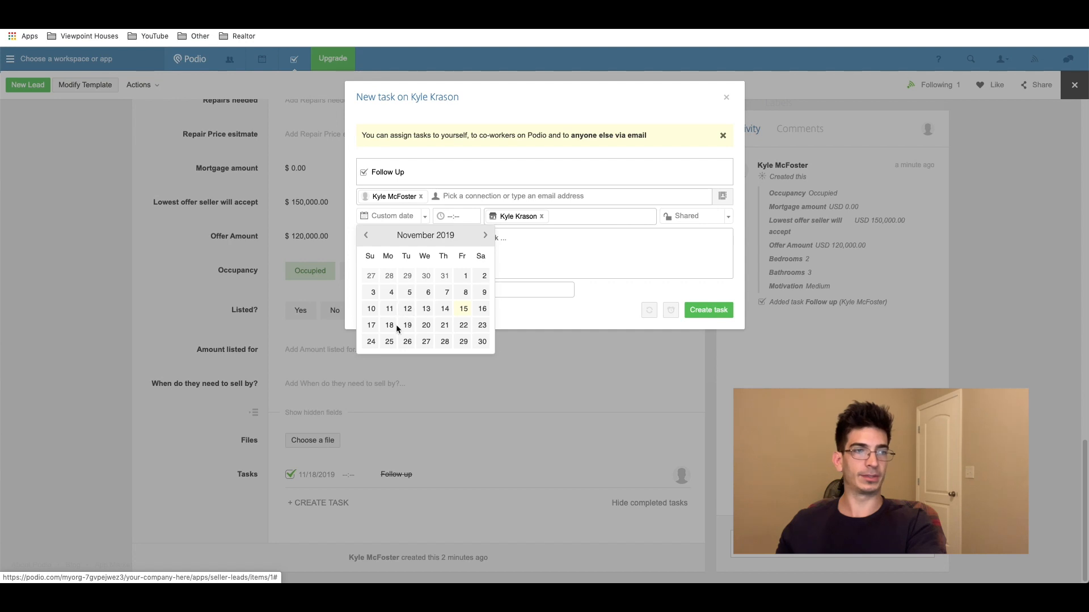
{"action": "left_click", "coordinate": [446, 327]}
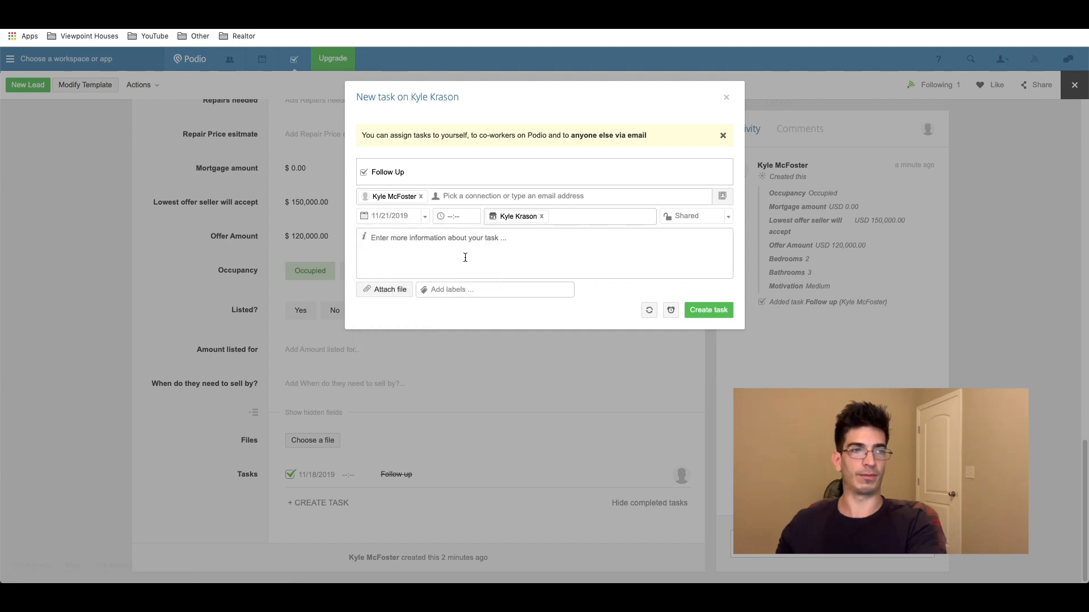
{"action": "left_click", "coordinate": [709, 310]}
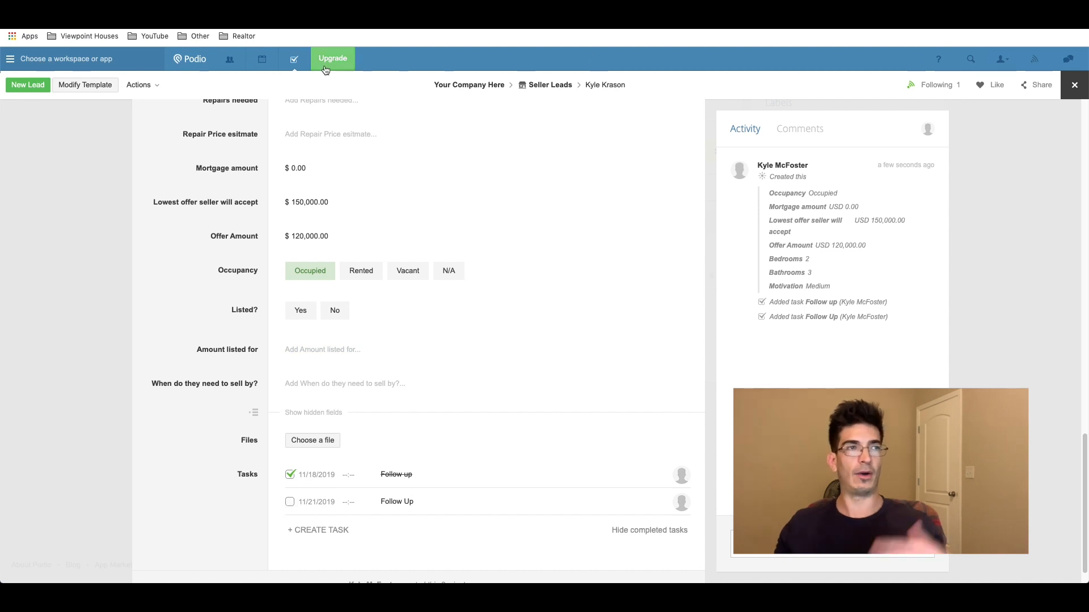
{"action": "left_click", "coordinate": [295, 60]}
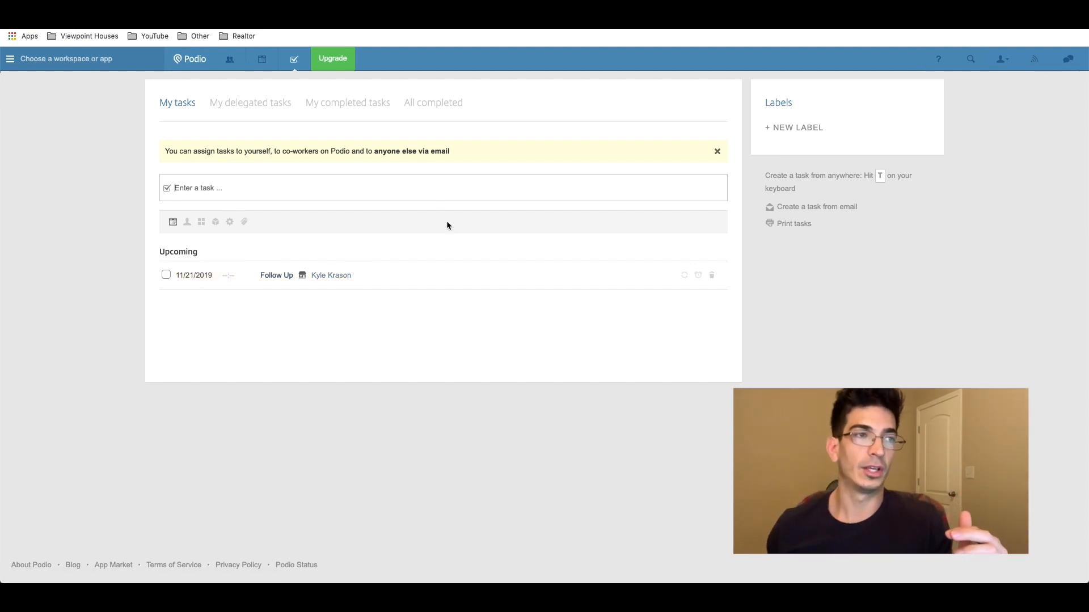
Step: Open the task's lead from the refreshed task list and enter Modify Template
{"action": "left_click", "coordinate": [294, 63]}
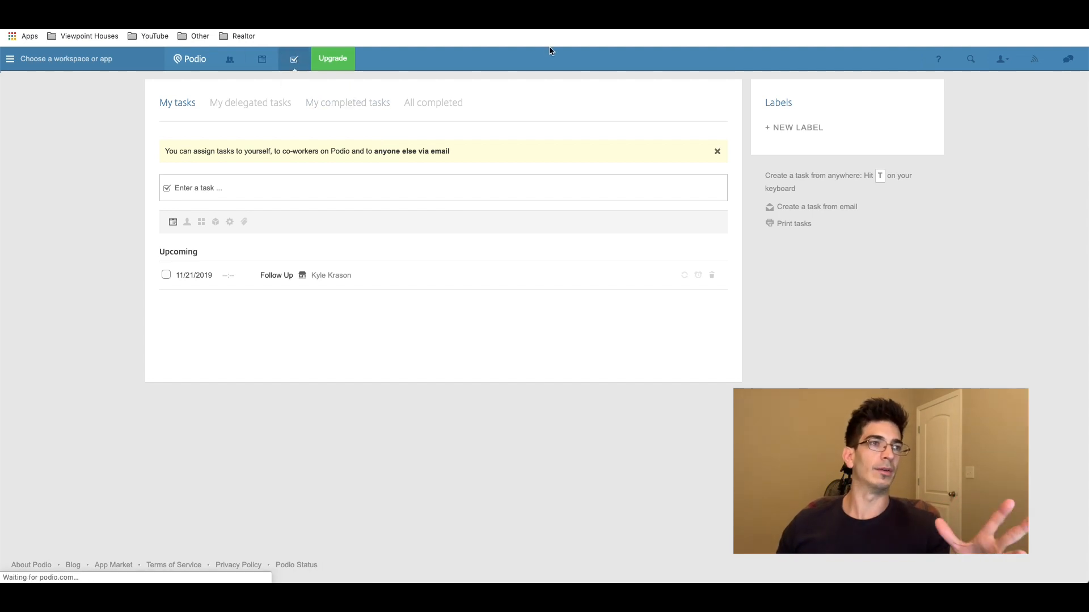
{"action": "left_click", "coordinate": [325, 281]}
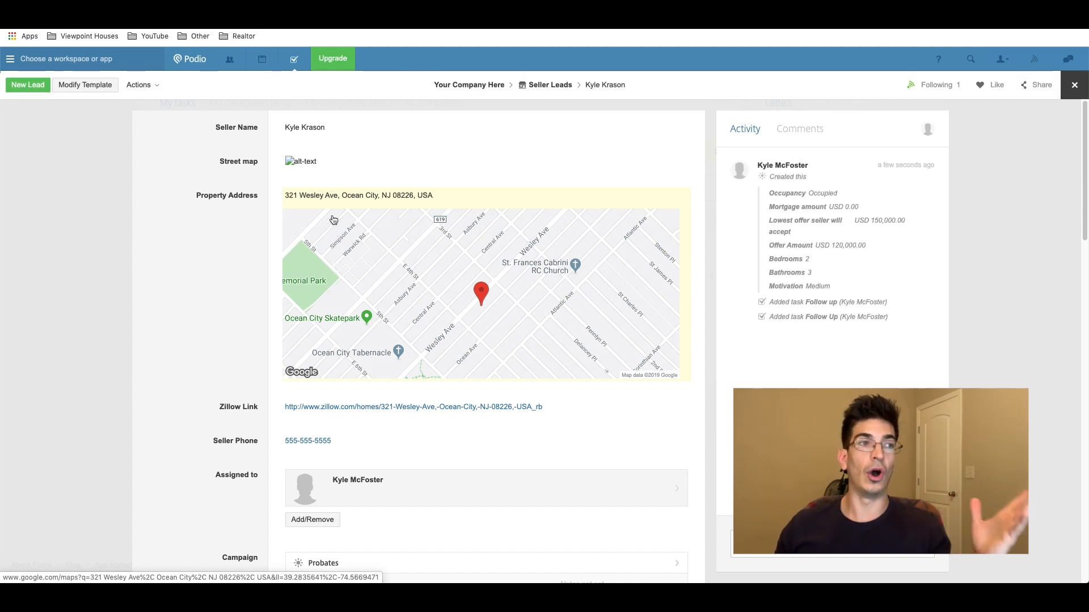
{"action": "left_click", "coordinate": [88, 85]}
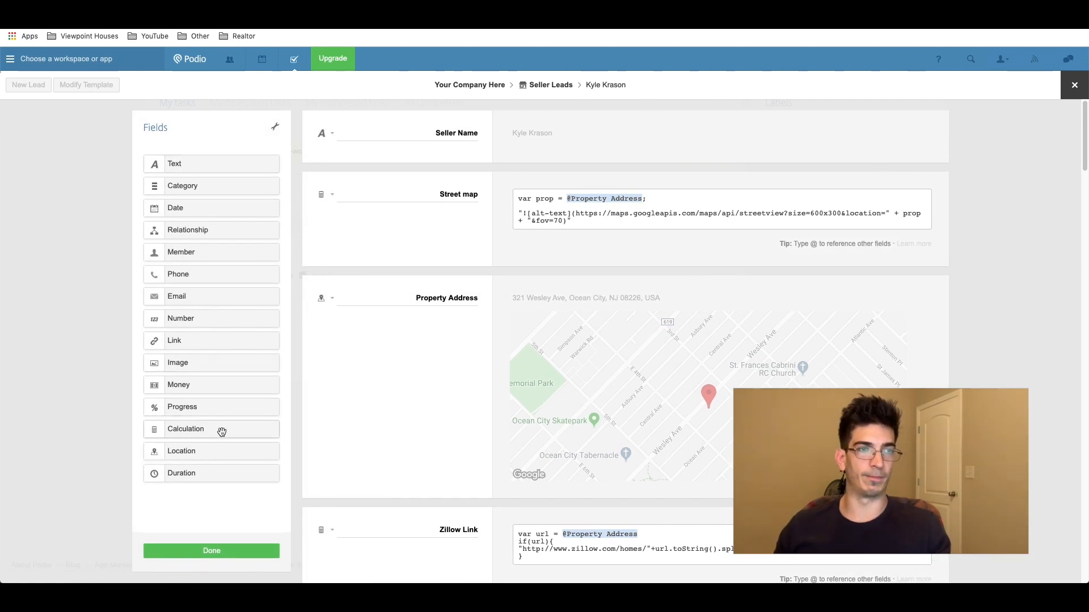
{"action": "scroll", "coordinate": [538, 338], "scroll_direction": "down", "scroll_amount": 10}
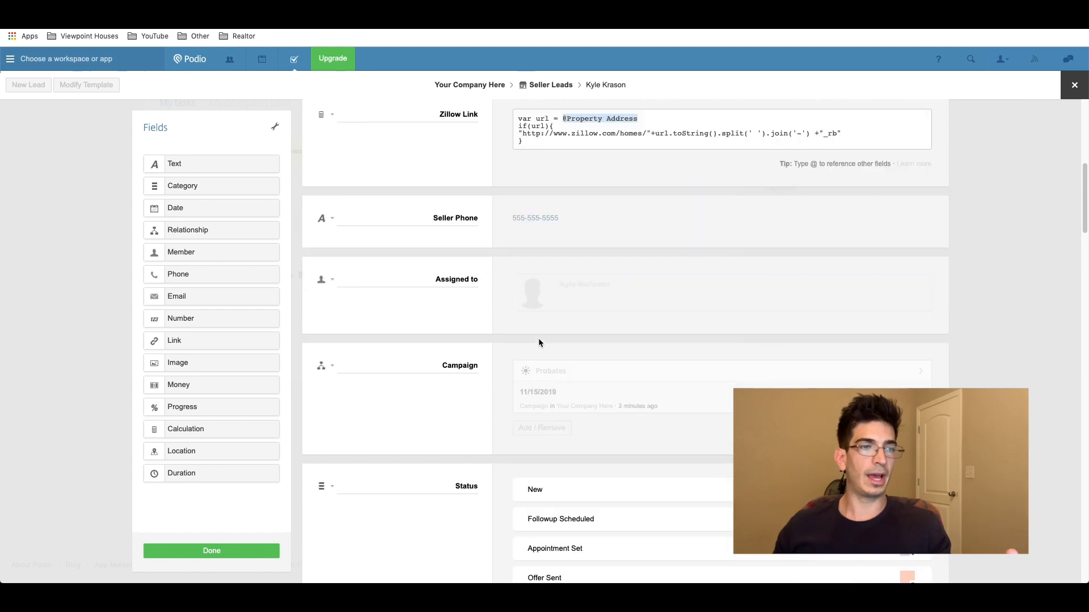
{"action": "scroll", "coordinate": [539, 338], "scroll_direction": "down", "scroll_amount": 15}
{"action": "scroll", "coordinate": [539, 338], "scroll_direction": "up", "scroll_amount": 5}
{"action": "scroll", "coordinate": [539, 339], "scroll_direction": "down", "scroll_amount": 3}
{"action": "scroll", "coordinate": [532, 330], "scroll_direction": "down", "scroll_amount": 15}
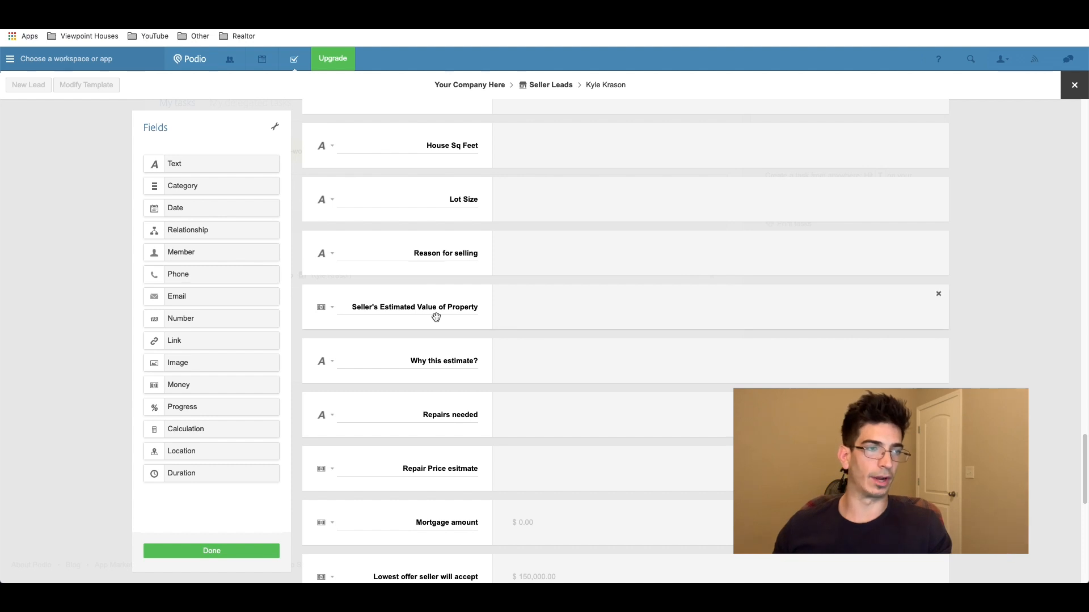
{"action": "scroll", "coordinate": [443, 407], "scroll_direction": "down", "scroll_amount": 4}
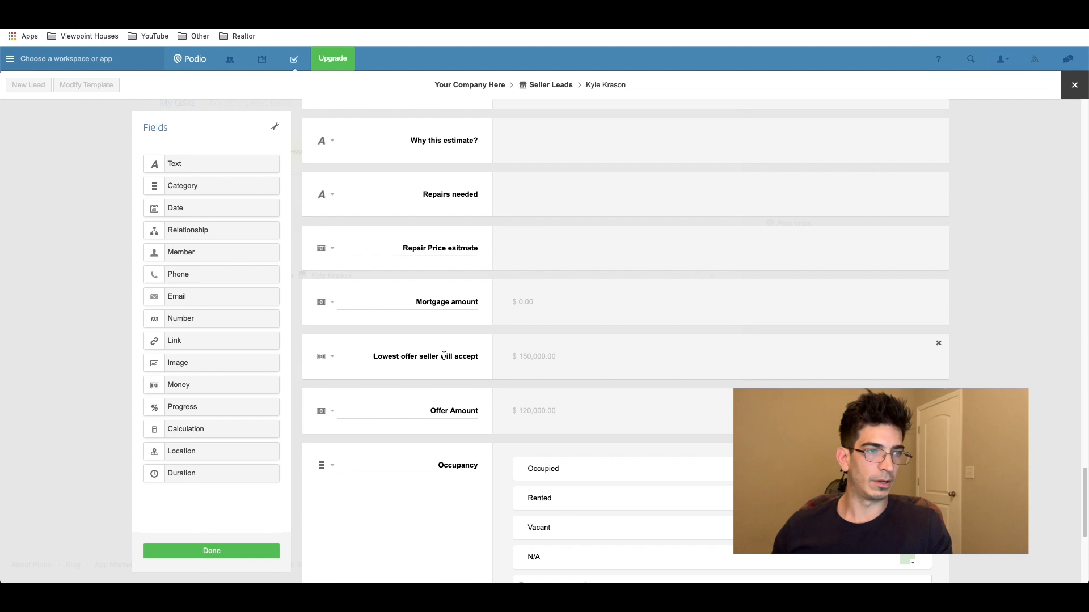
{"action": "scroll", "coordinate": [454, 379], "scroll_direction": "down", "scroll_amount": 1}
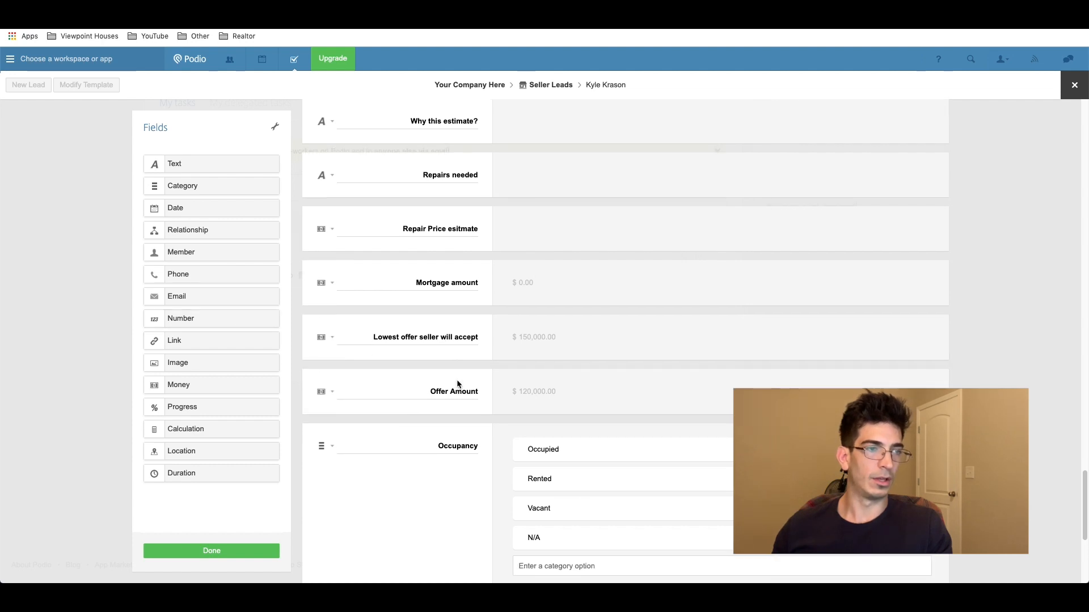
{"action": "scroll", "coordinate": [422, 361], "scroll_direction": "down", "scroll_amount": 1}
Step: Drop a Calculation field above Offer Amount, title it 'Offer Estimate', and focus its formula box
{"action": "left_click_drag", "start_coordinate": [194, 429], "coordinate": [423, 338]}
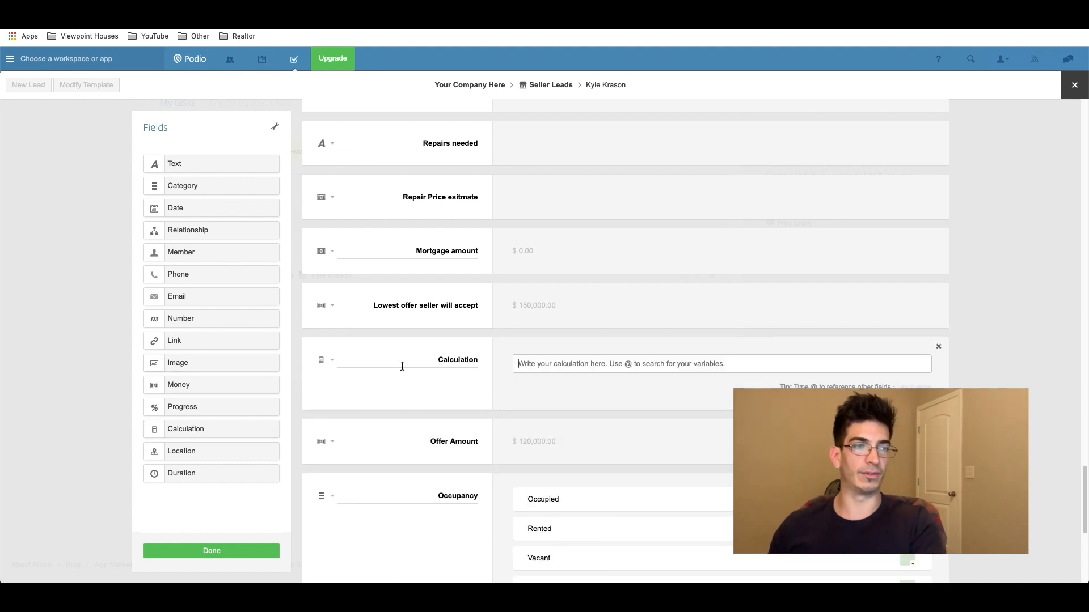
{"action": "double_click", "coordinate": [454, 363]}
{"action": "type", "text": "Offer Estimate"}
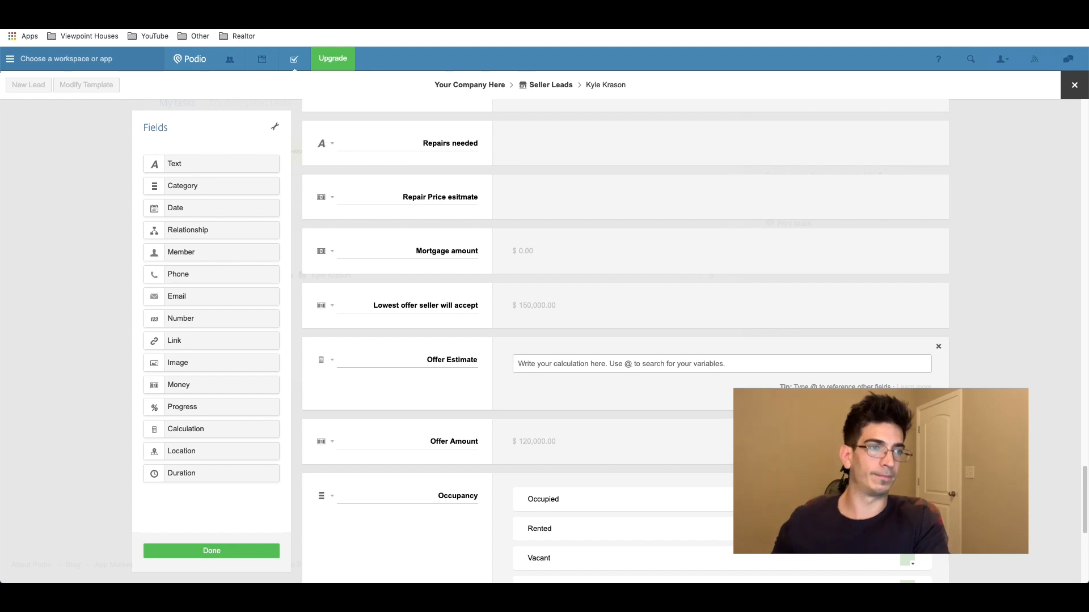
{"action": "left_click", "coordinate": [690, 364]}
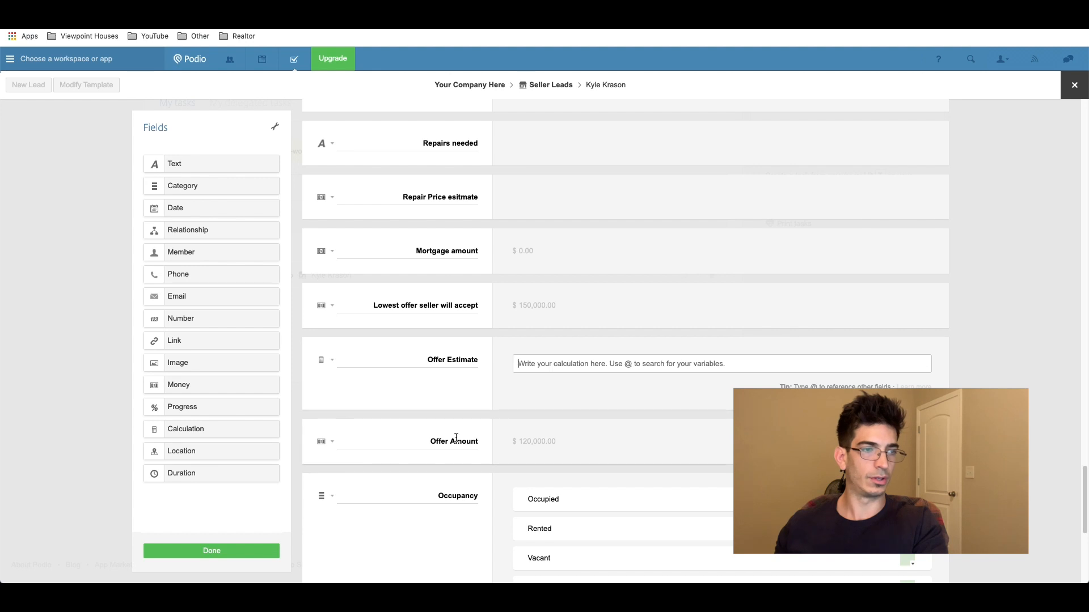
{"action": "scroll", "coordinate": [454, 437], "scroll_direction": "up", "scroll_amount": 2}
{"action": "scroll", "coordinate": [455, 438], "scroll_direction": "up", "scroll_amount": 3}
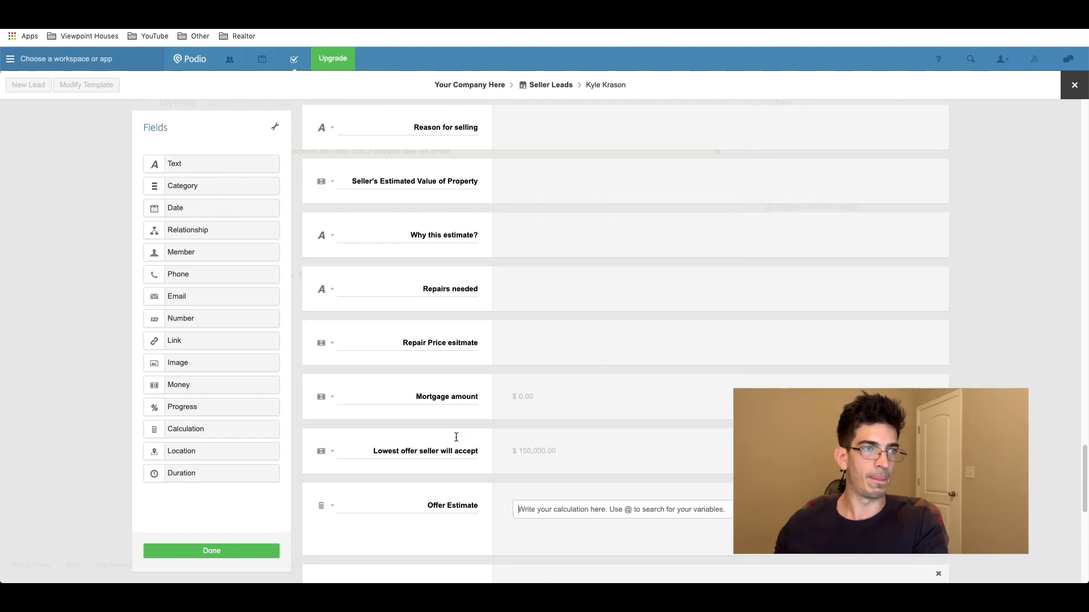
{"action": "scroll", "coordinate": [456, 437], "scroll_direction": "up", "scroll_amount": 1}
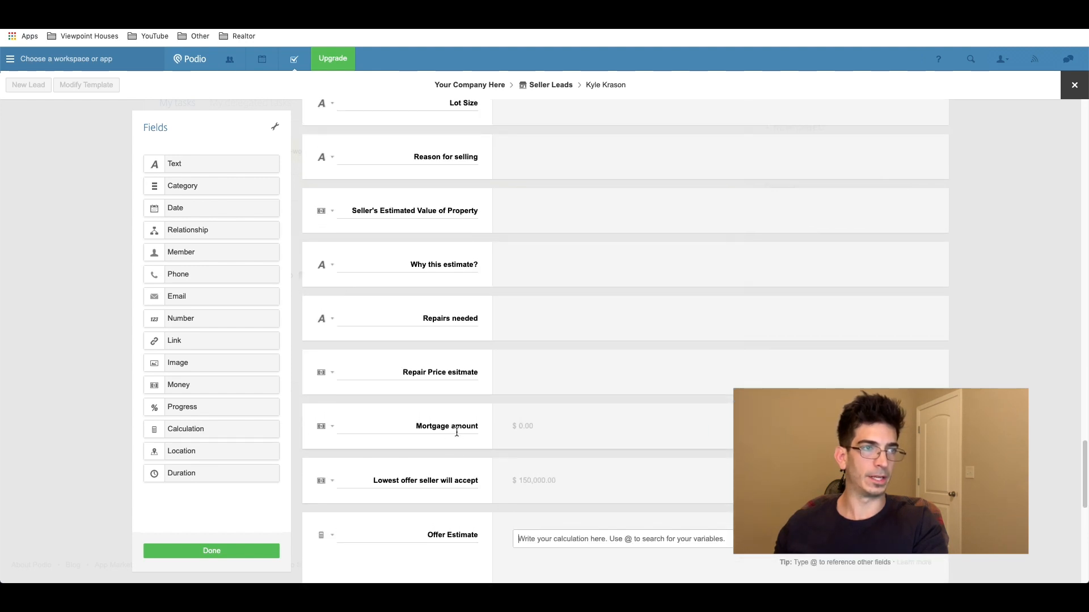
{"action": "scroll", "coordinate": [393, 214], "scroll_direction": "up", "scroll_amount": 10}
{"action": "scroll", "coordinate": [393, 215], "scroll_direction": "down", "scroll_amount": 9}
{"action": "scroll", "coordinate": [394, 214], "scroll_direction": "down", "scroll_amount": 1}
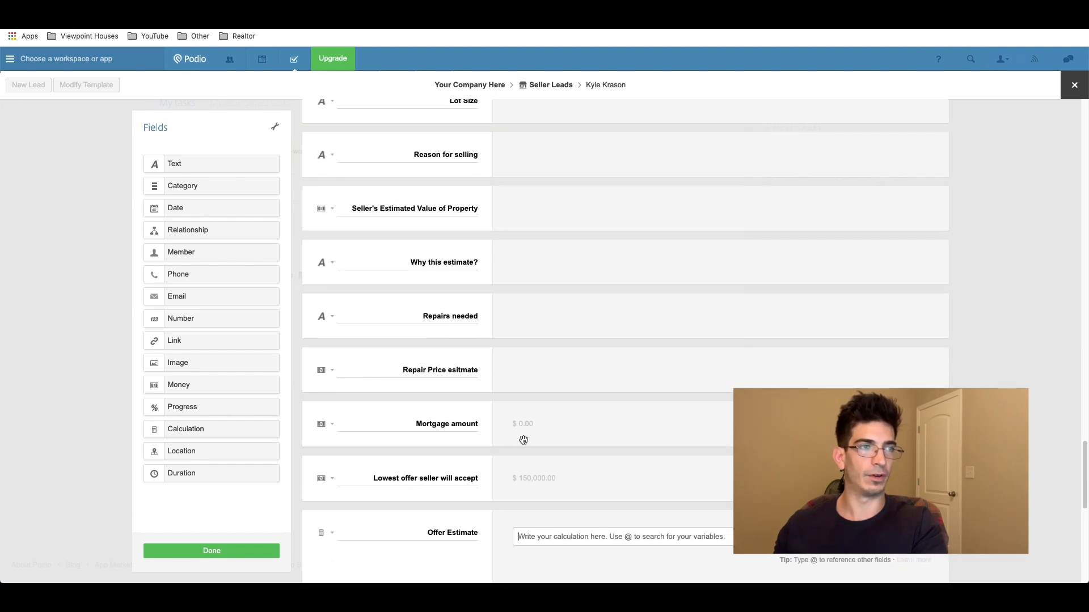
{"action": "scroll", "coordinate": [541, 452], "scroll_direction": "down", "scroll_amount": 4}
{"action": "left_click", "coordinate": [543, 422]}
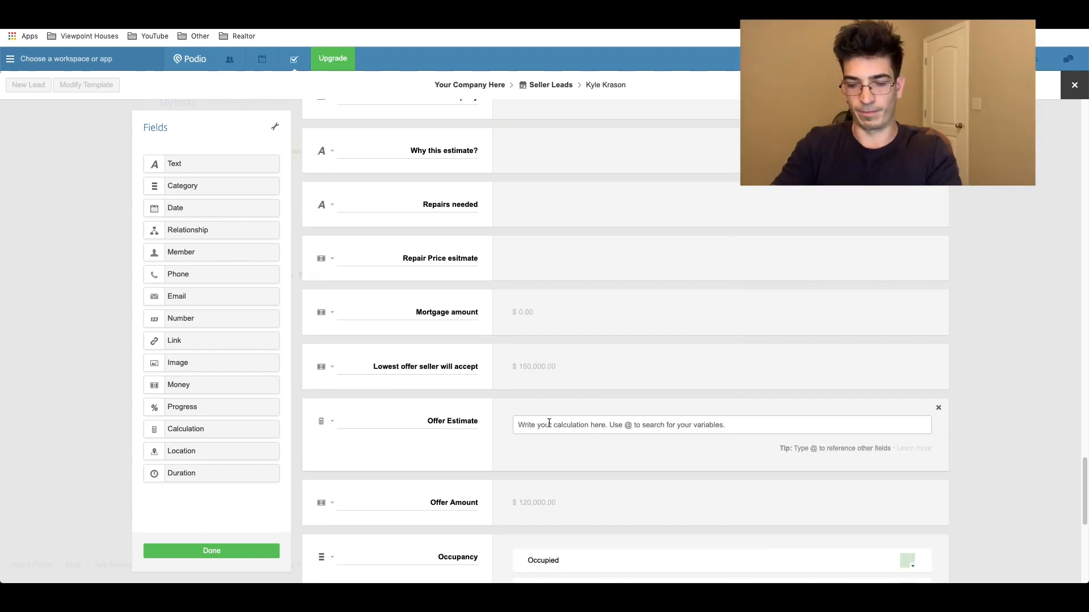
Step: Write a formula multiplying Seller's Estimated Value of Property by .7
{"action": "type", "text": "@sll"}
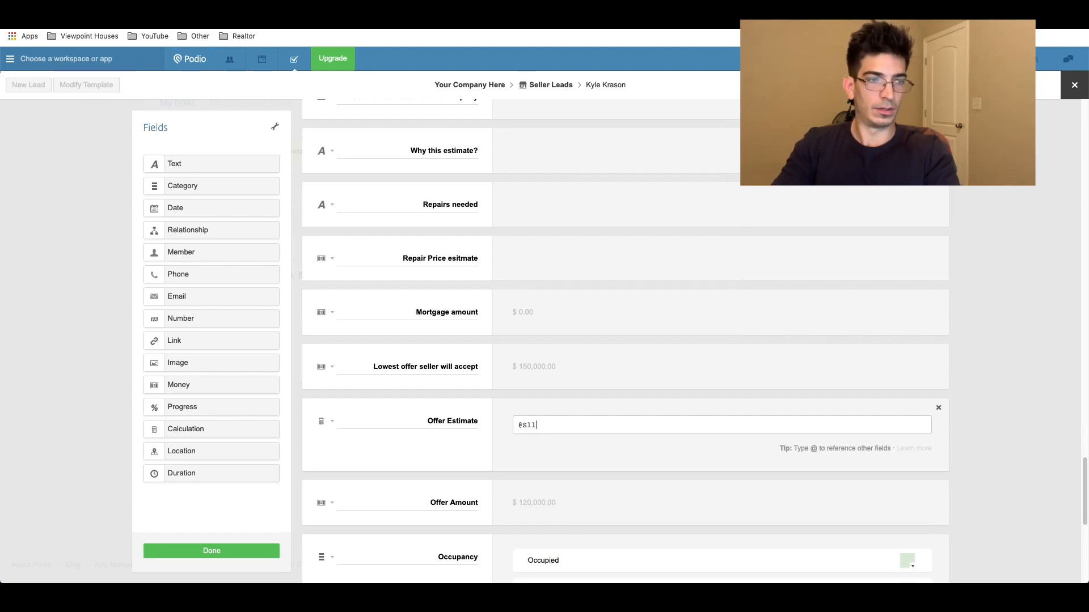
{"action": "key", "text": "BackSpace"}
{"action": "key", "text": "BackSpace"}
{"action": "type", "text": "Seller"}
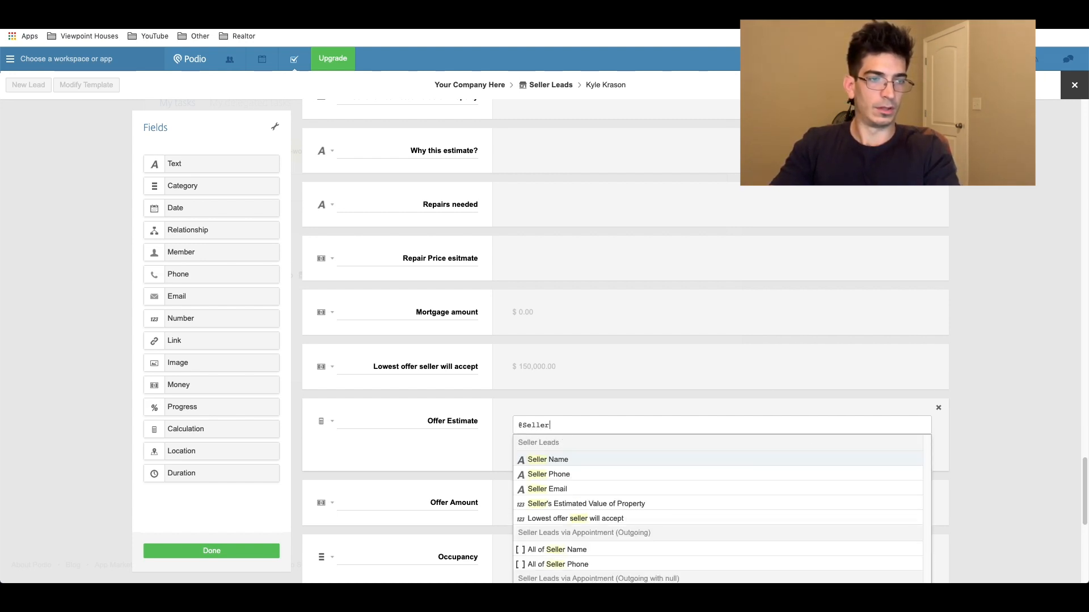
{"action": "left_click", "coordinate": [595, 503]}
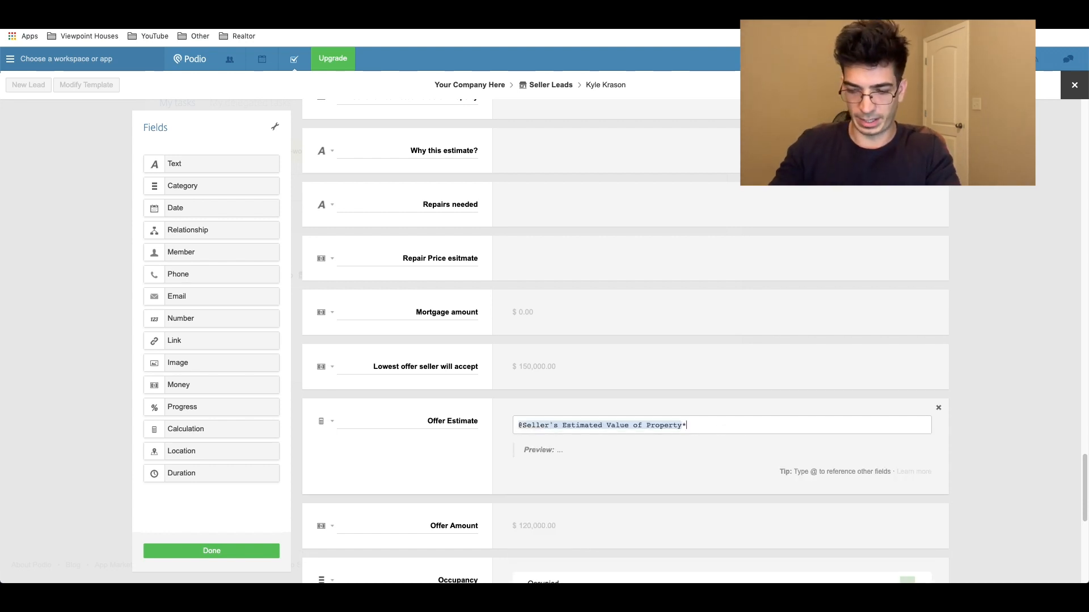
{"action": "type", "text": "*.7"}
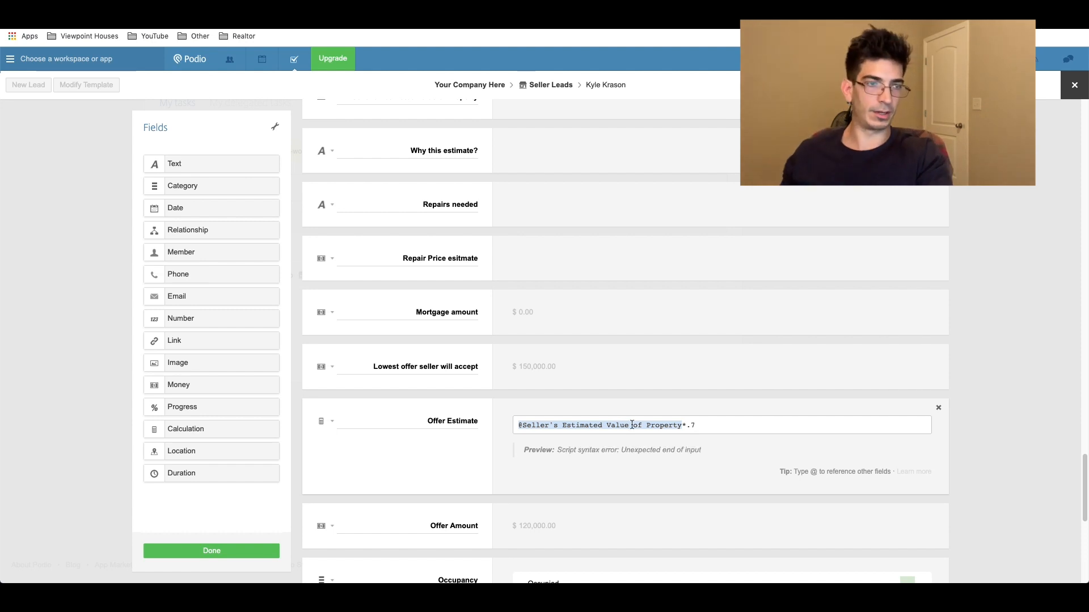
{"action": "type", "text": "("}
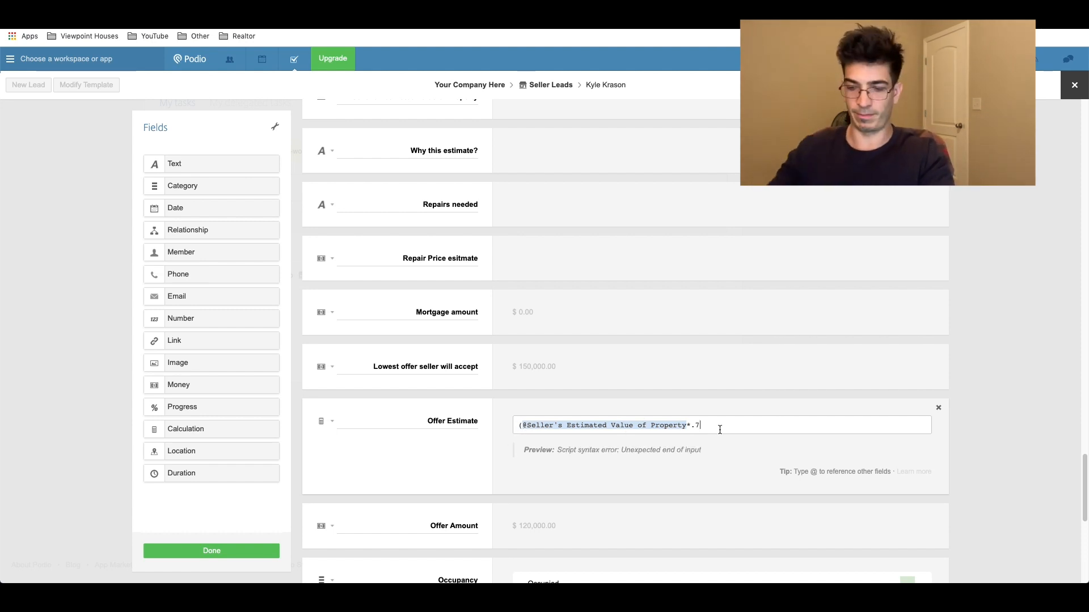
{"action": "type", "text": ")"}
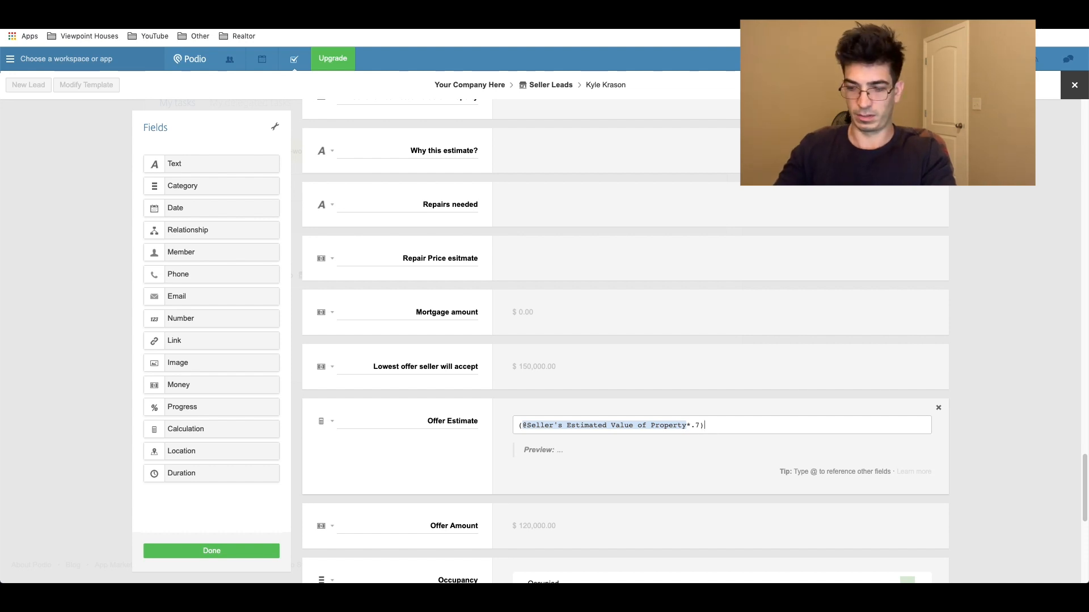
{"action": "type", "text": "-"}
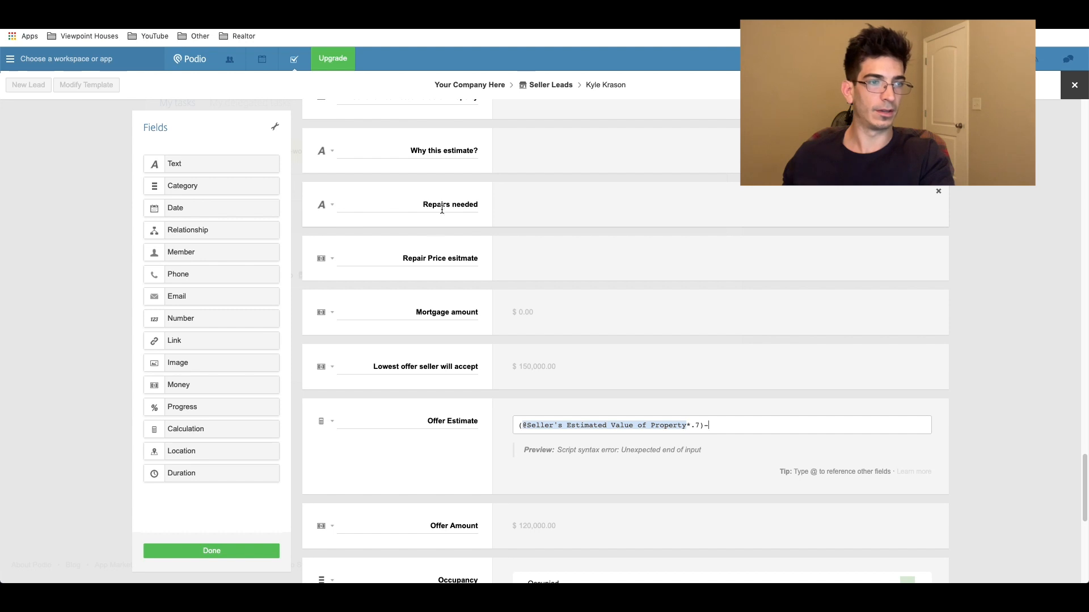
{"action": "scroll", "coordinate": [423, 318], "scroll_direction": "up", "scroll_amount": 3}
{"action": "scroll", "coordinate": [423, 318], "scroll_direction": "up", "scroll_amount": 20}
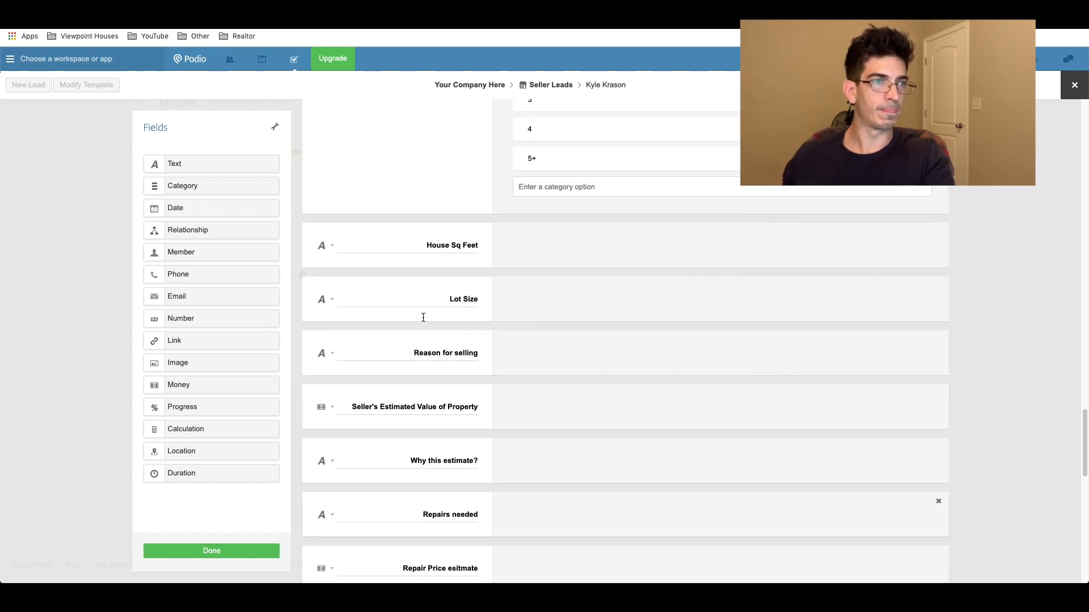
{"action": "scroll", "coordinate": [423, 318], "scroll_direction": "up", "scroll_amount": 15}
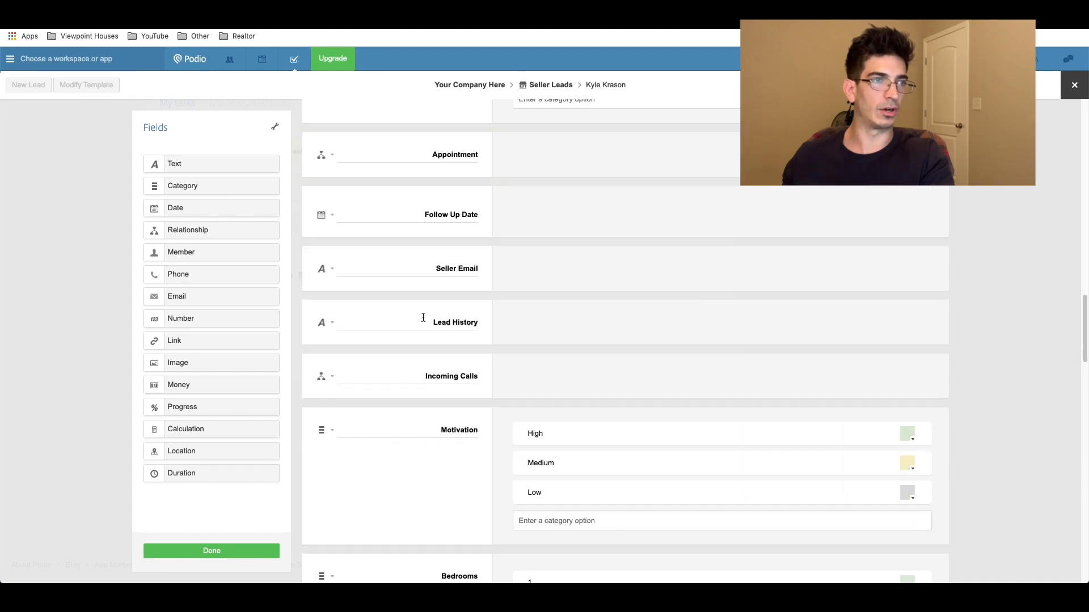
{"action": "scroll", "coordinate": [423, 317], "scroll_direction": "up", "scroll_amount": 15}
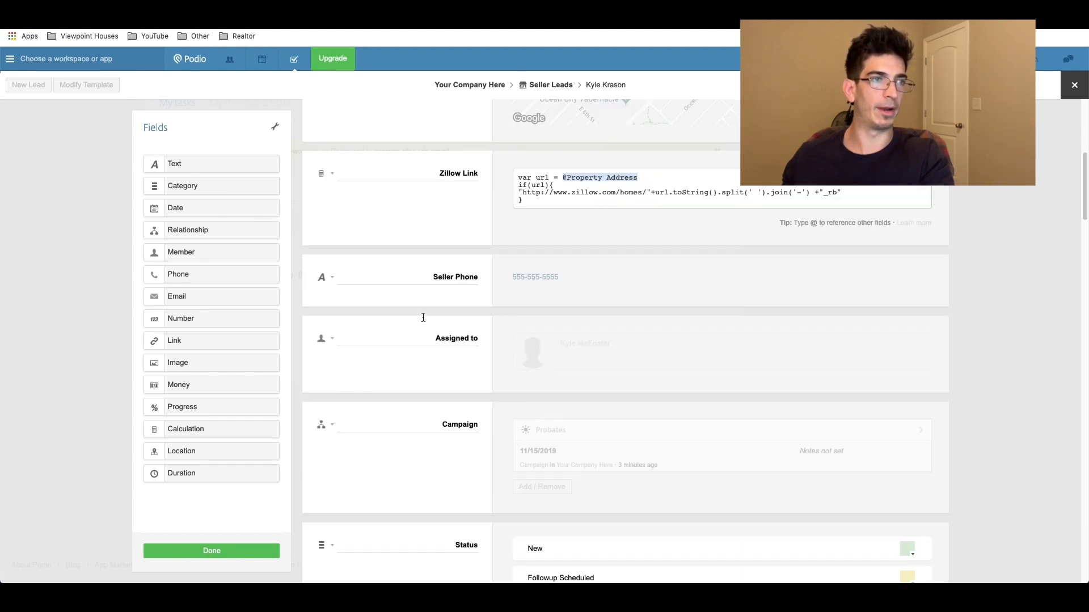
{"action": "scroll", "coordinate": [423, 318], "scroll_direction": "down", "scroll_amount": 20}
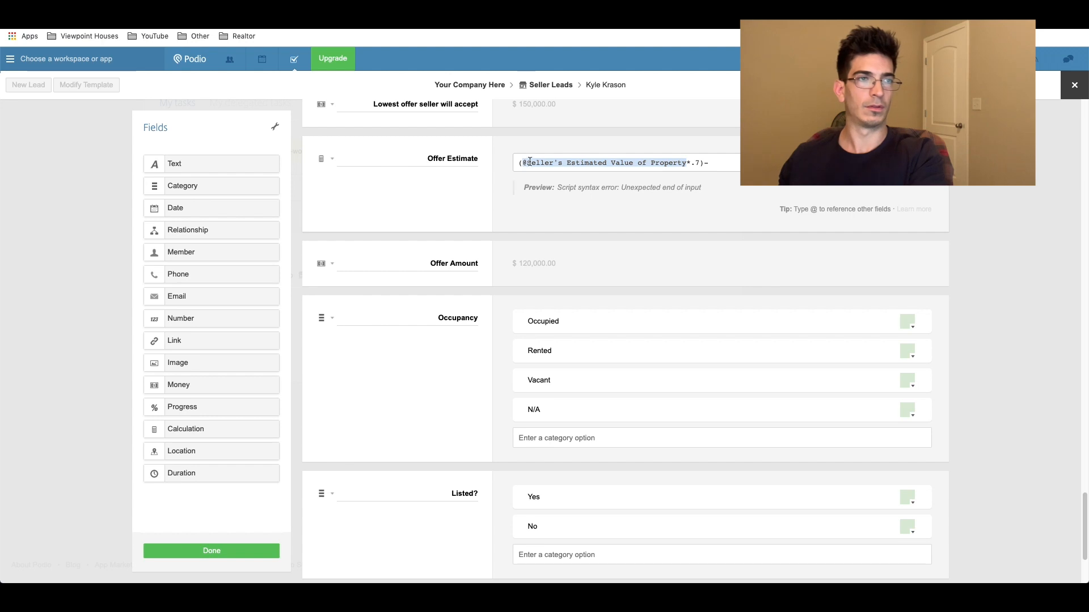
Step: Clear the formula and remove the Offer Estimate field from the template
{"action": "key", "text": "super+a"}
{"action": "key", "text": "BackSpace"}
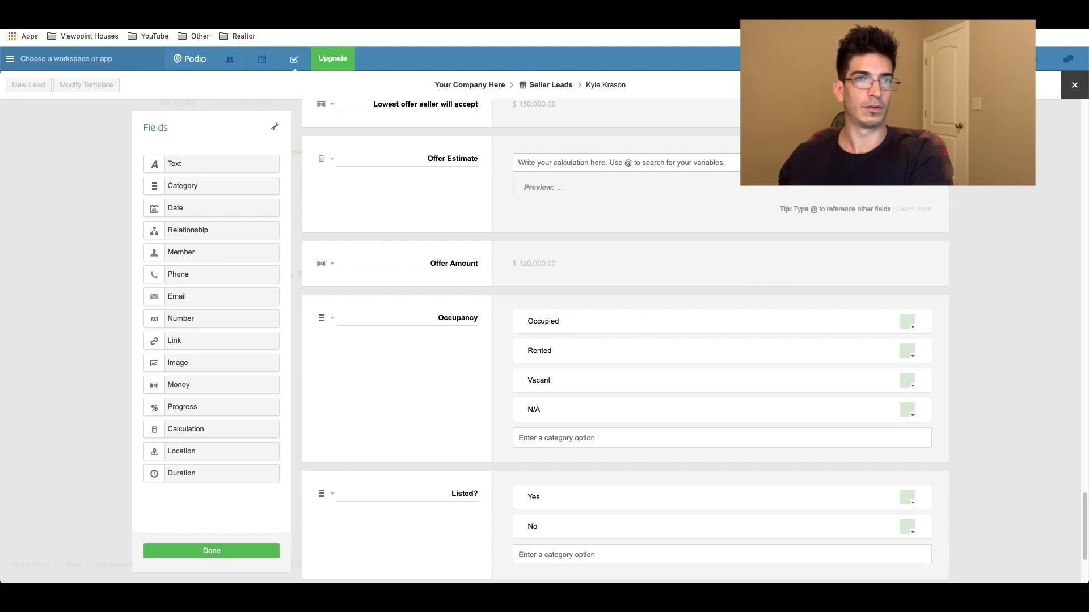
{"action": "left_click", "coordinate": [938, 145]}
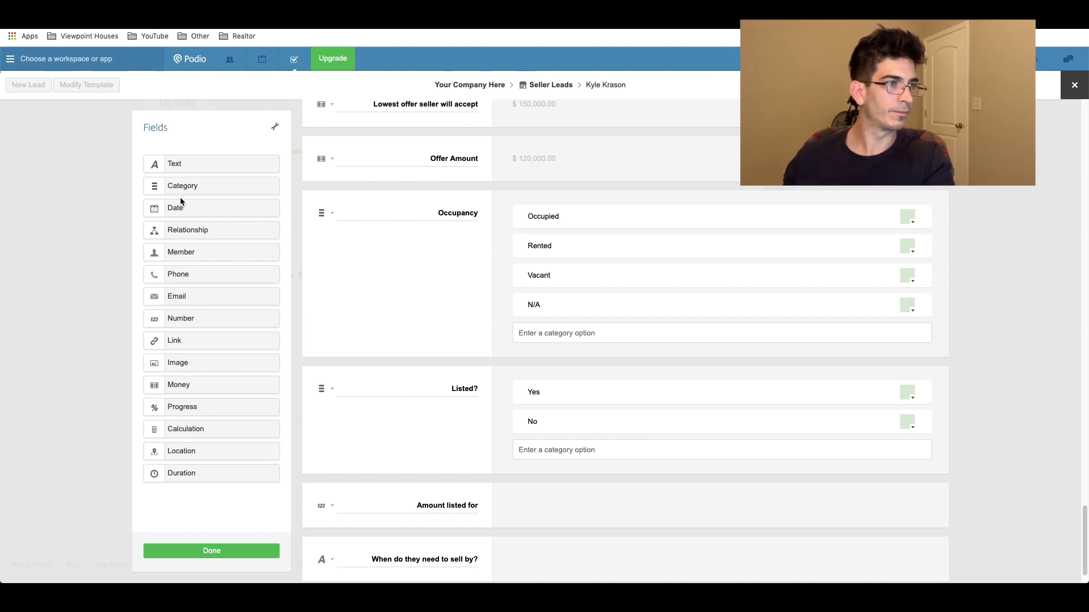
Step: Drag a Number field above Offer Amount and title it 'Estimated Repairs'
{"action": "left_click_drag", "start_coordinate": [189, 319], "coordinate": [381, 148]}
{"action": "double_click", "coordinate": [454, 159]}
{"action": "type", "text": "Estimated Repairs"}
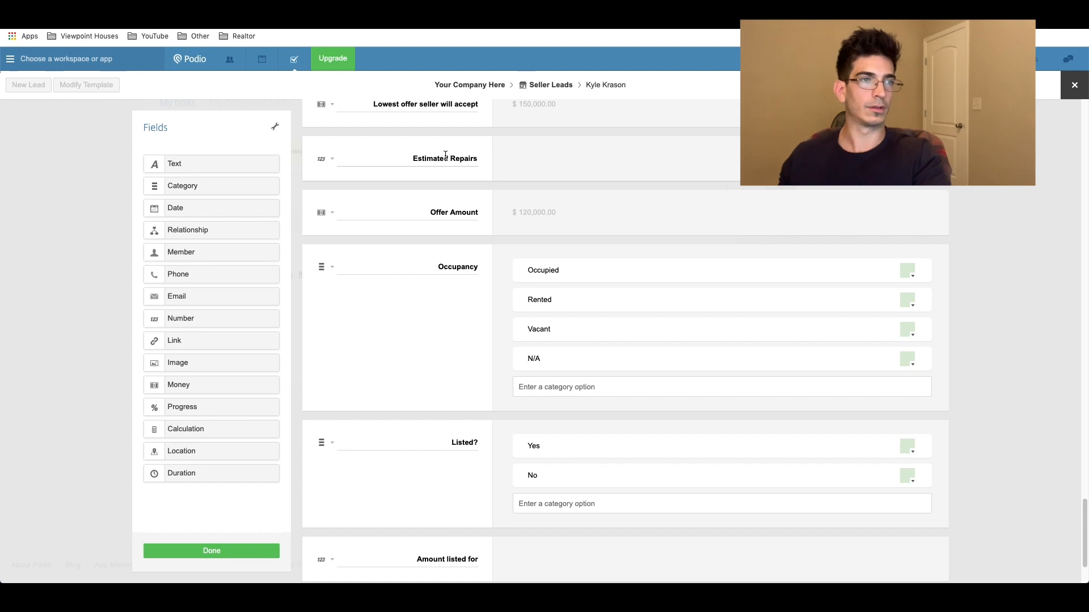
{"action": "left_click", "coordinate": [532, 172]}
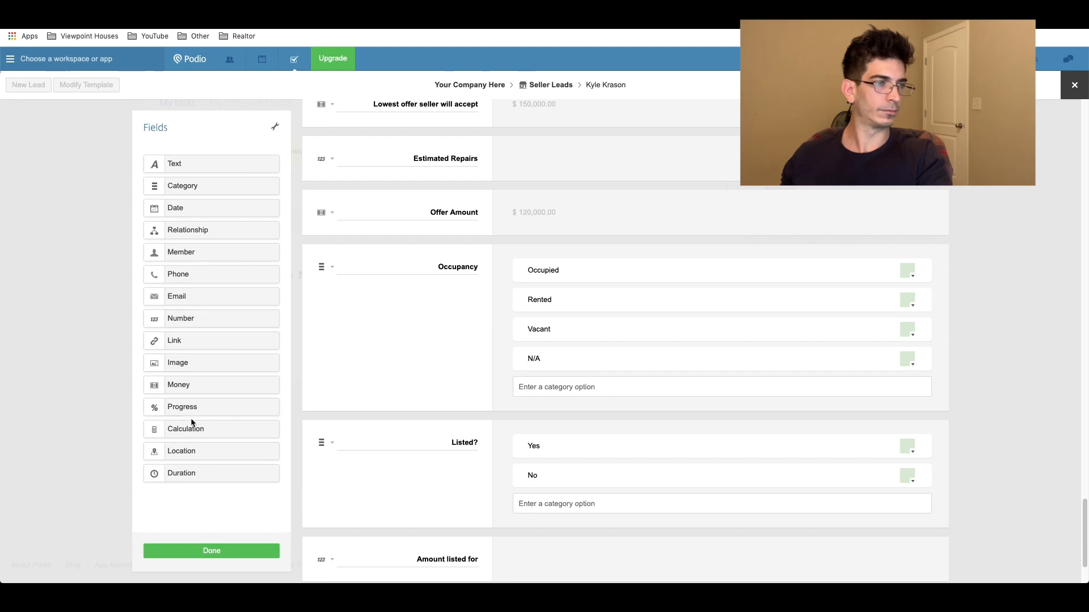
Step: Draft a calculation using Seller's Estimated Value of Property × .7, then discard it and save the template
{"action": "left_click_drag", "start_coordinate": [190, 429], "coordinate": [558, 313]}
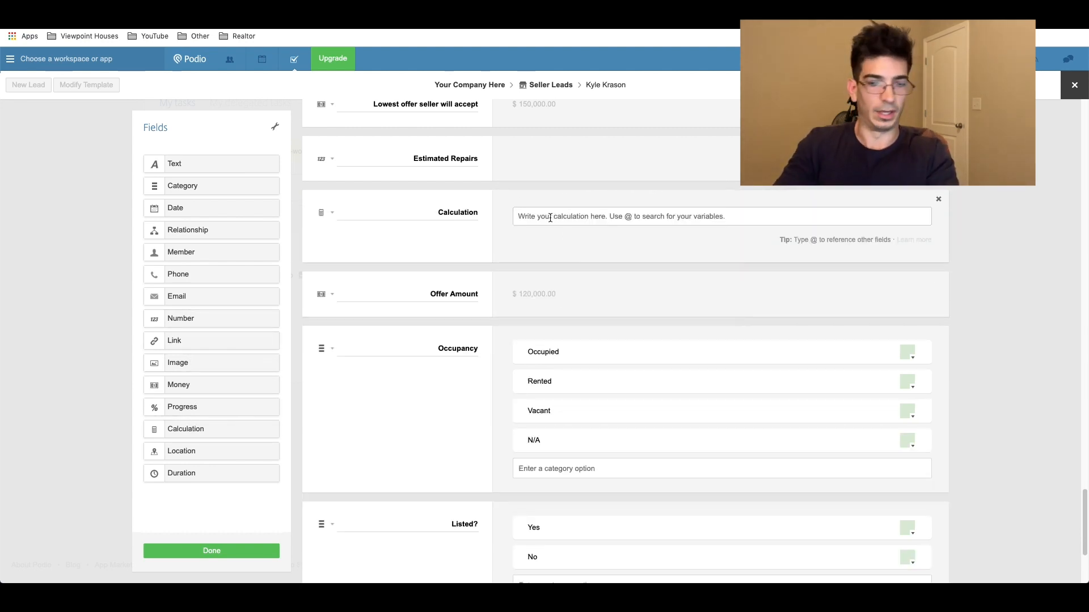
{"action": "type", "text": "@sellers"}
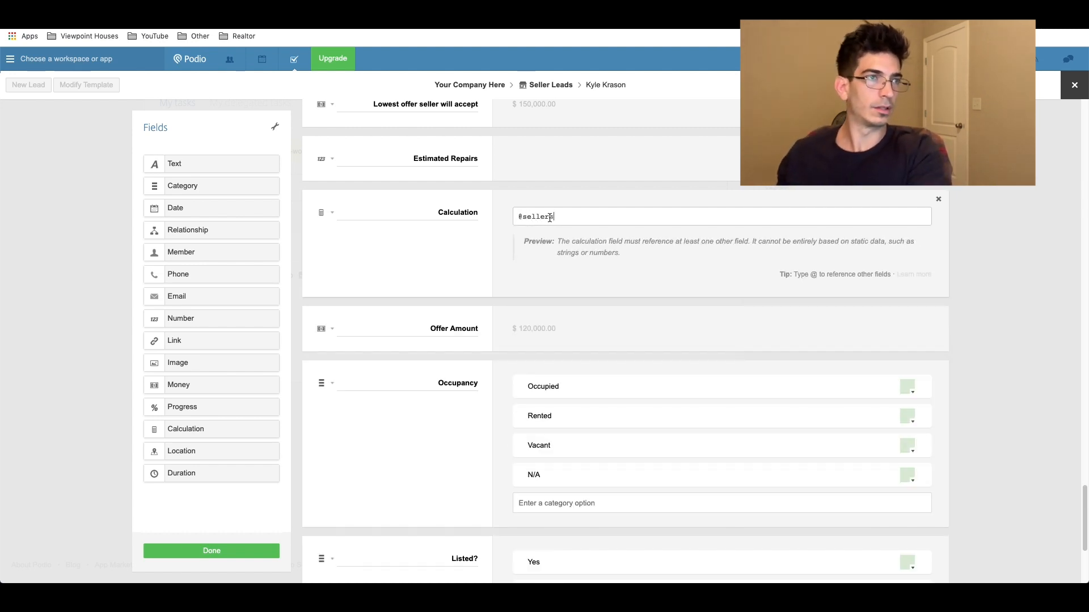
{"action": "key", "text": "BackSpace"}
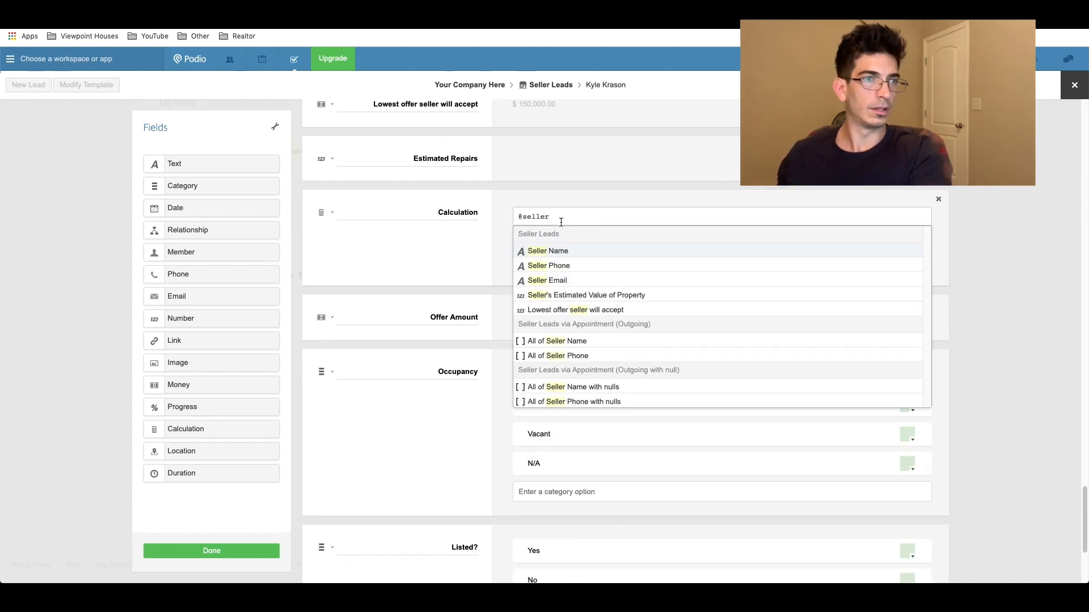
{"action": "left_click", "coordinate": [568, 295]}
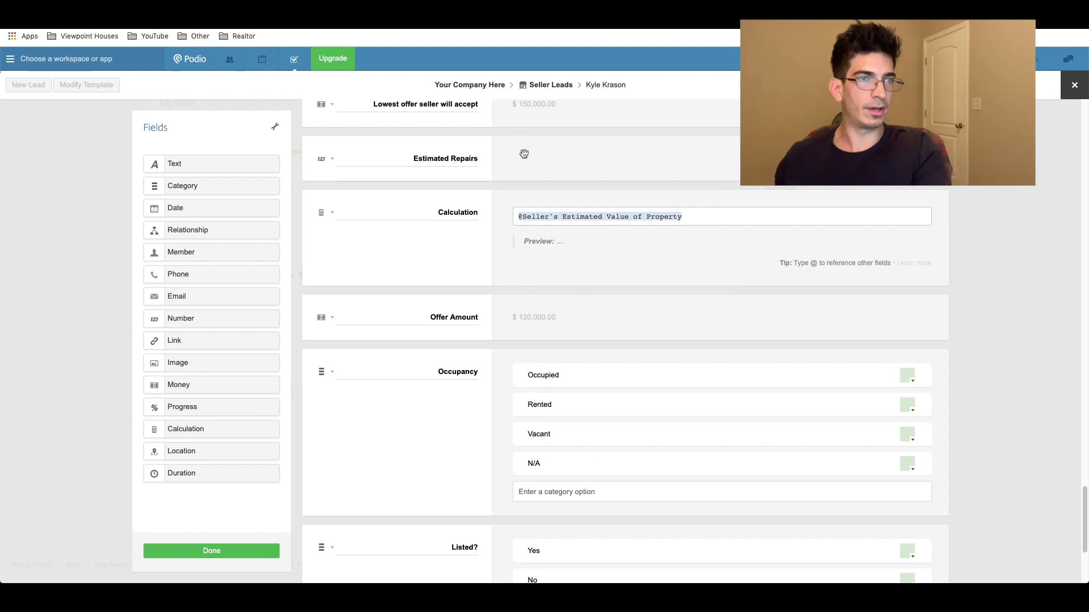
{"action": "type", "text": "*"}
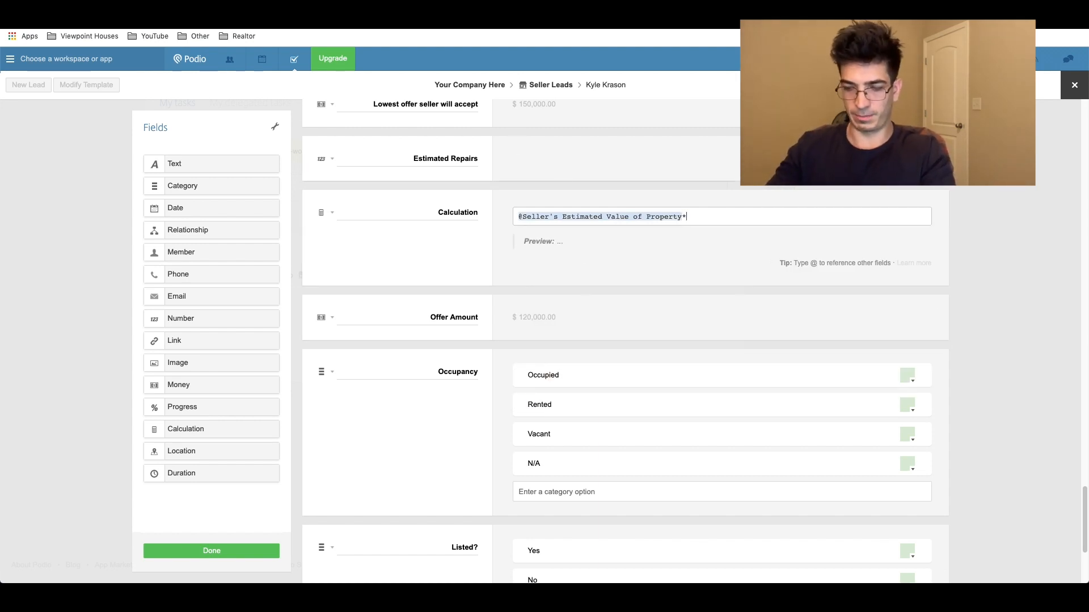
{"action": "type", "text": ".7"}
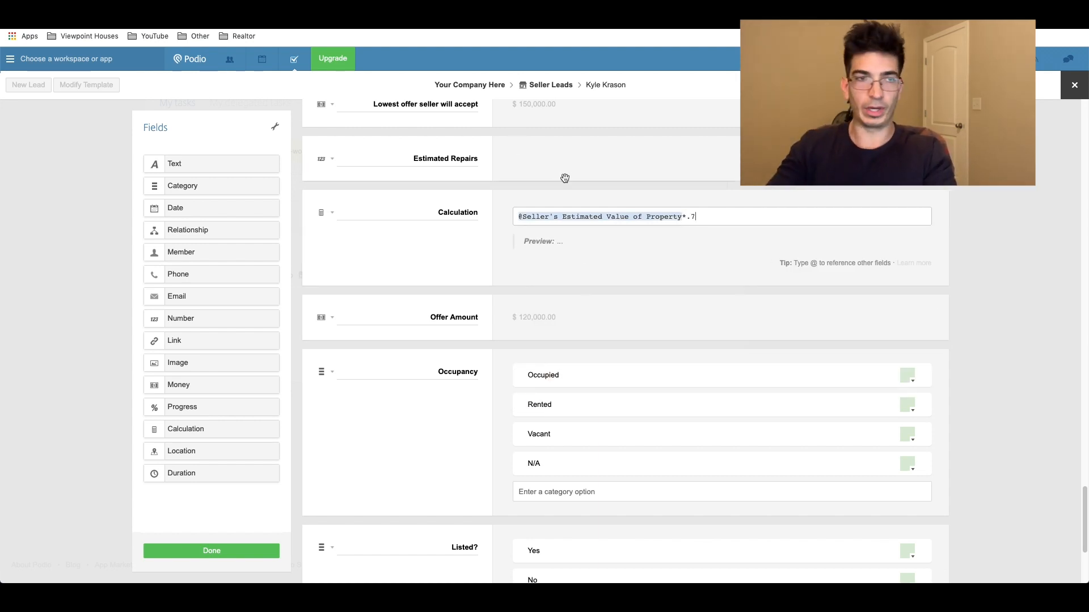
{"action": "type", "text": ")"}
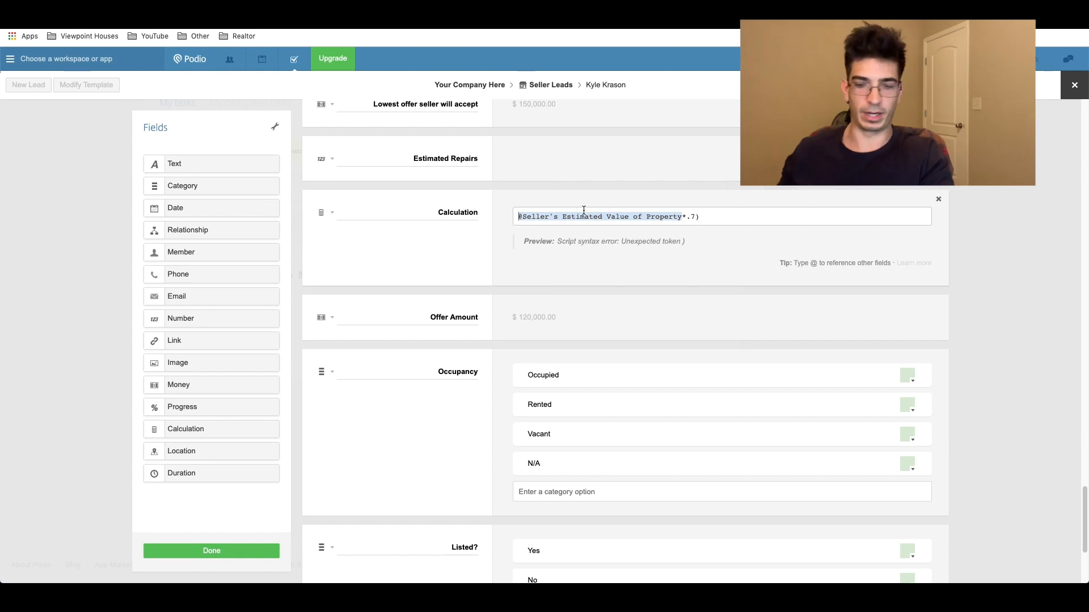
{"action": "type", "text": "("}
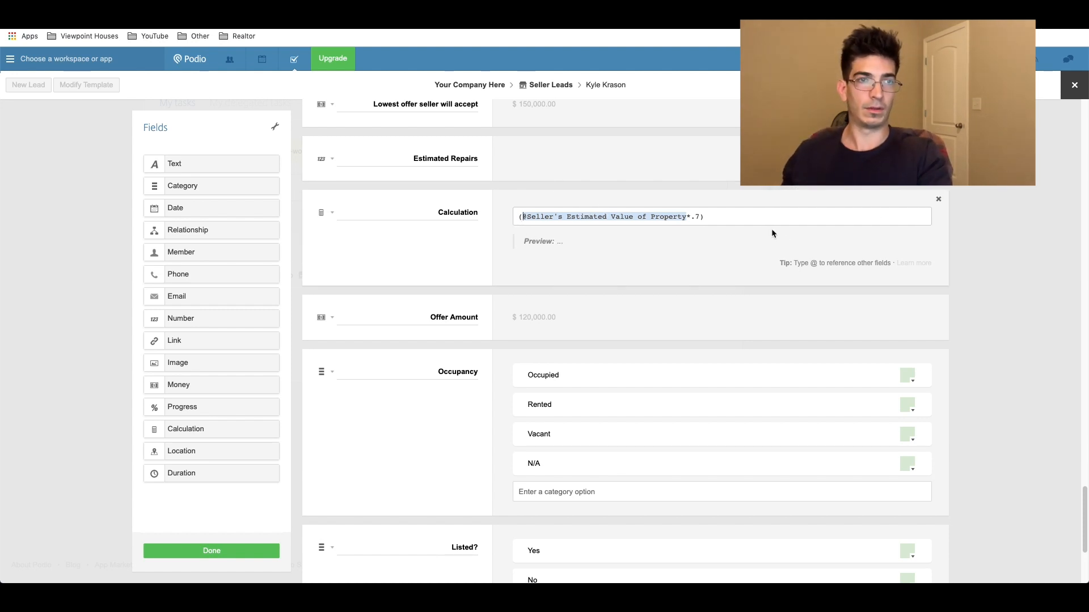
{"action": "type", "text": "-e"}
{"action": "key", "text": "BackSpace"}
{"action": "type", "text": "@"}
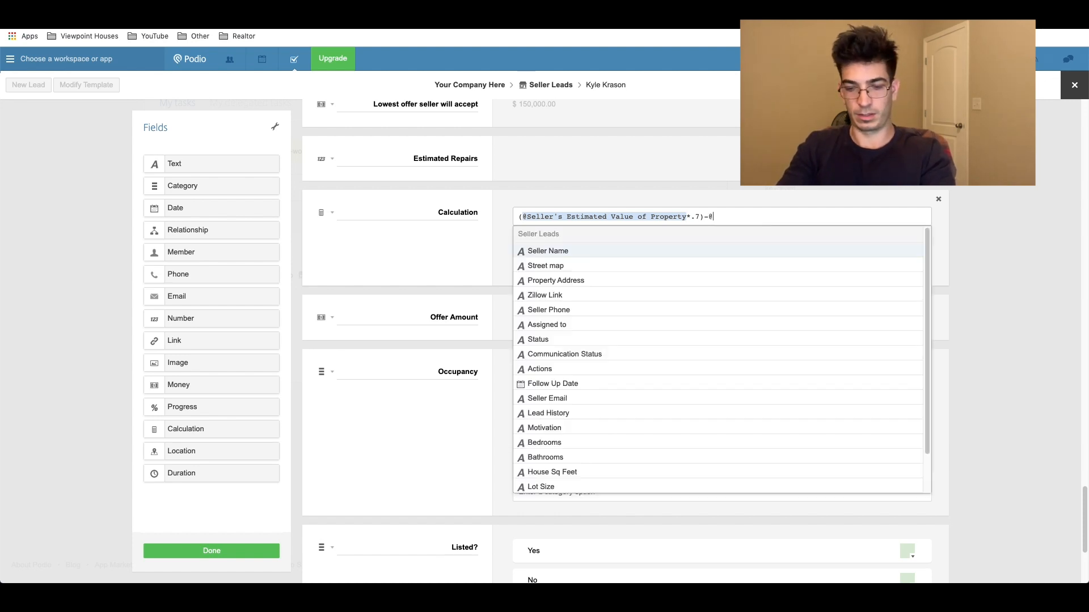
{"action": "type", "text": "estimated"}
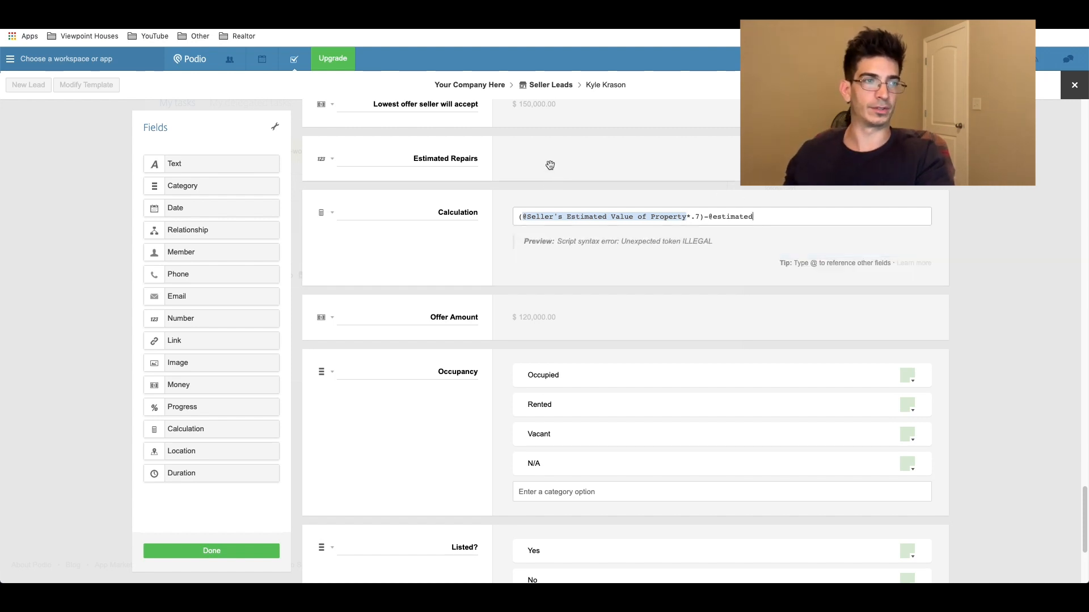
{"action": "key", "text": "BackSpace"}
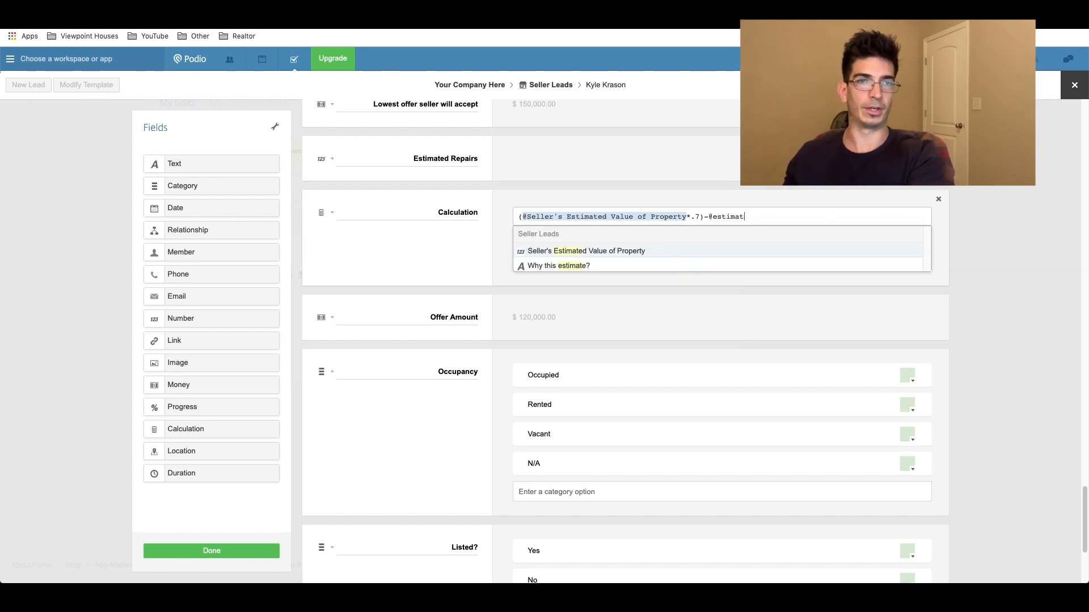
{"action": "left_click", "coordinate": [941, 202]}
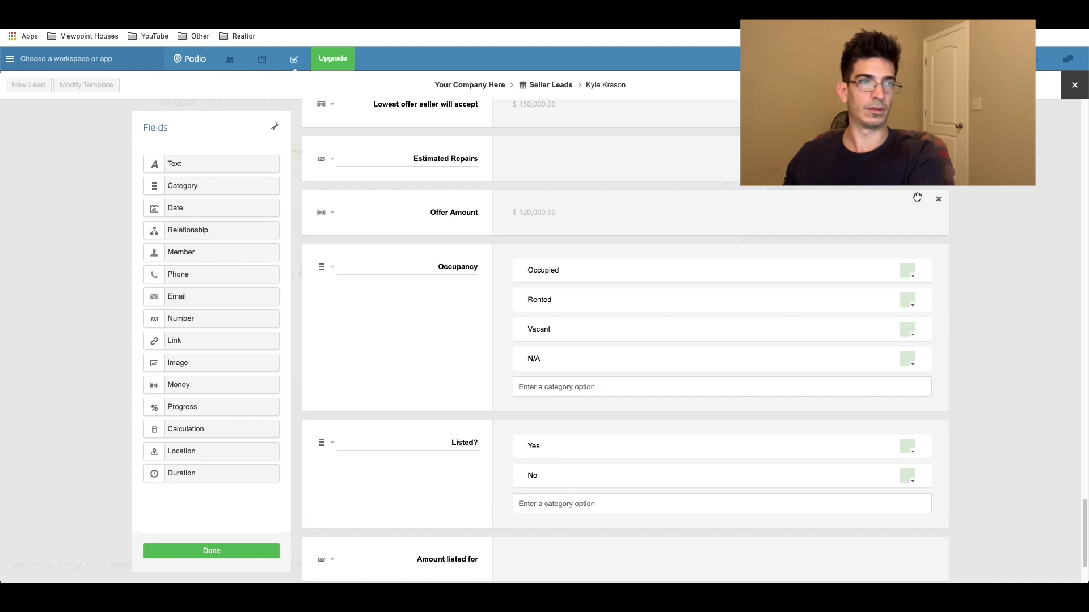
{"action": "left_click", "coordinate": [211, 551]}
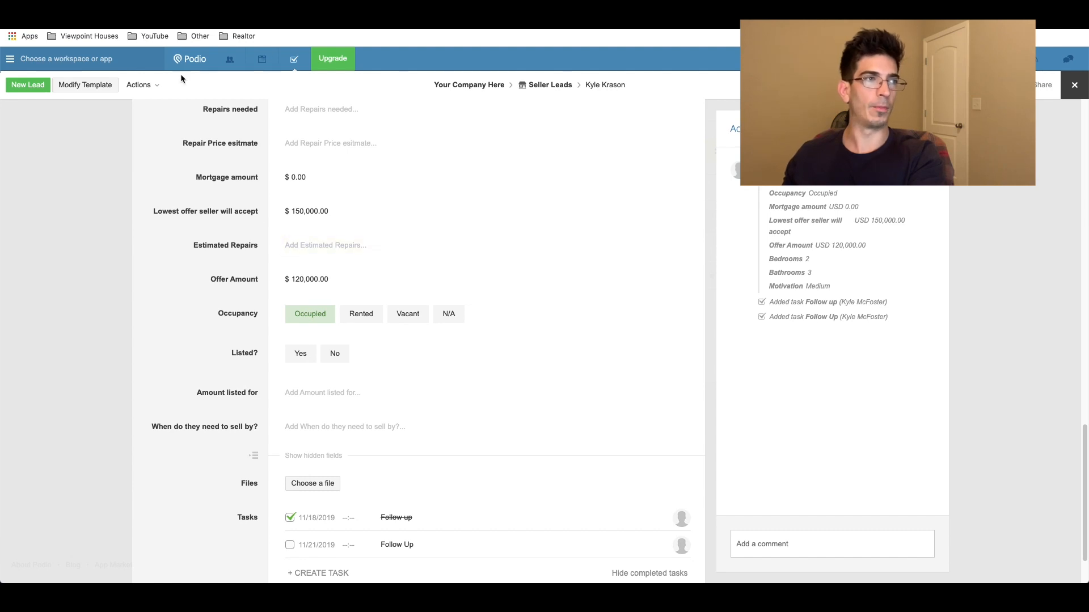
Step: Add a calculation field named 'Estimated Offer' above Offer Amount in the Seller Leads template
{"action": "left_click", "coordinate": [92, 86]}
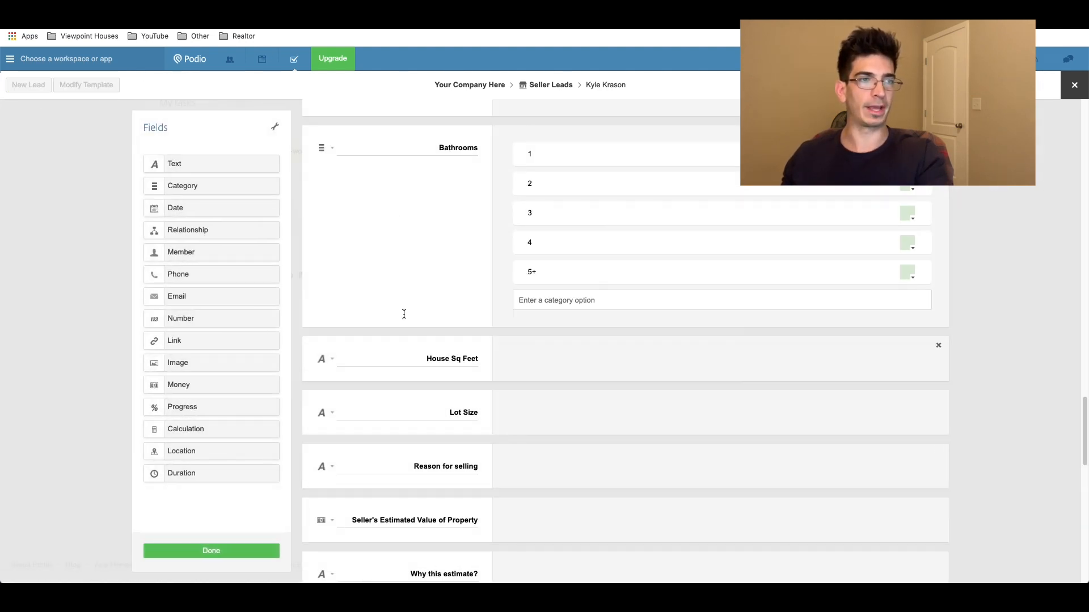
{"action": "scroll", "coordinate": [444, 227], "scroll_direction": "up", "scroll_amount": 5}
{"action": "scroll", "coordinate": [444, 227], "scroll_direction": "down", "scroll_amount": 15}
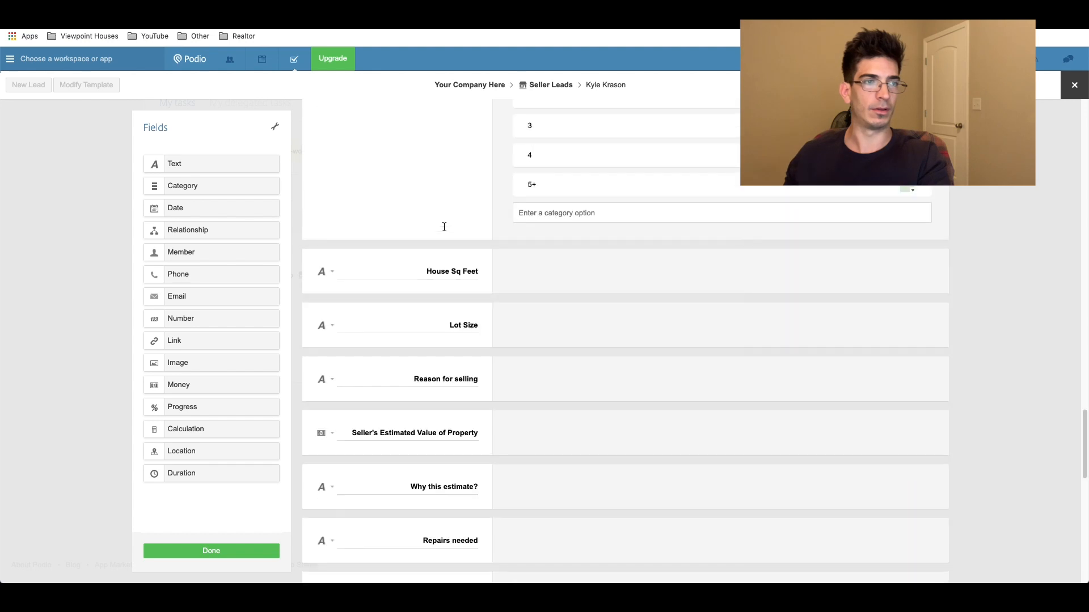
{"action": "scroll", "coordinate": [443, 227], "scroll_direction": "up", "scroll_amount": 4}
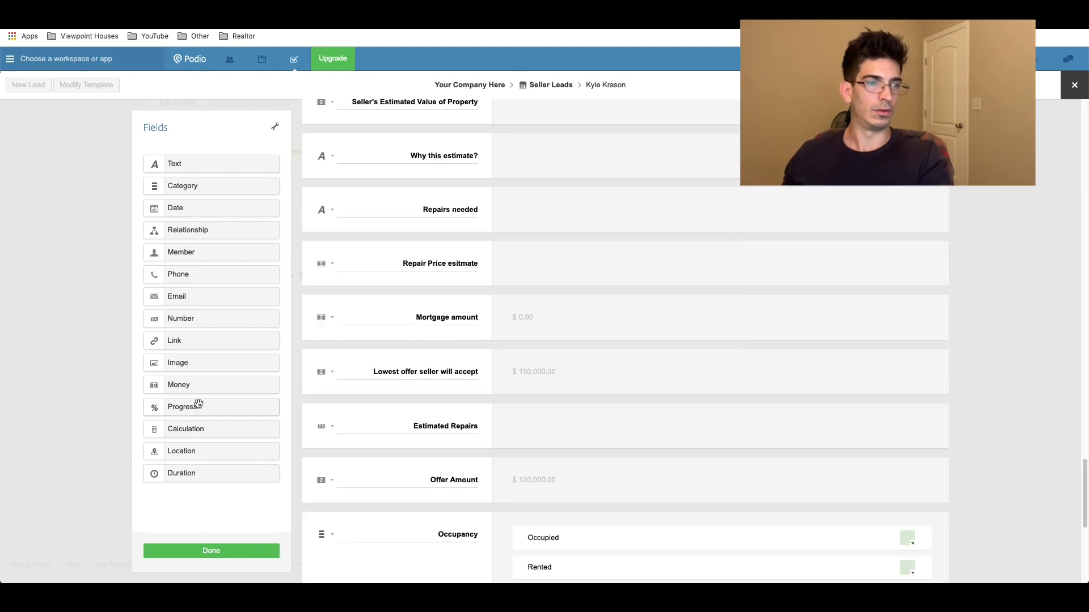
{"action": "scroll", "coordinate": [480, 329], "scroll_direction": "down", "scroll_amount": 3}
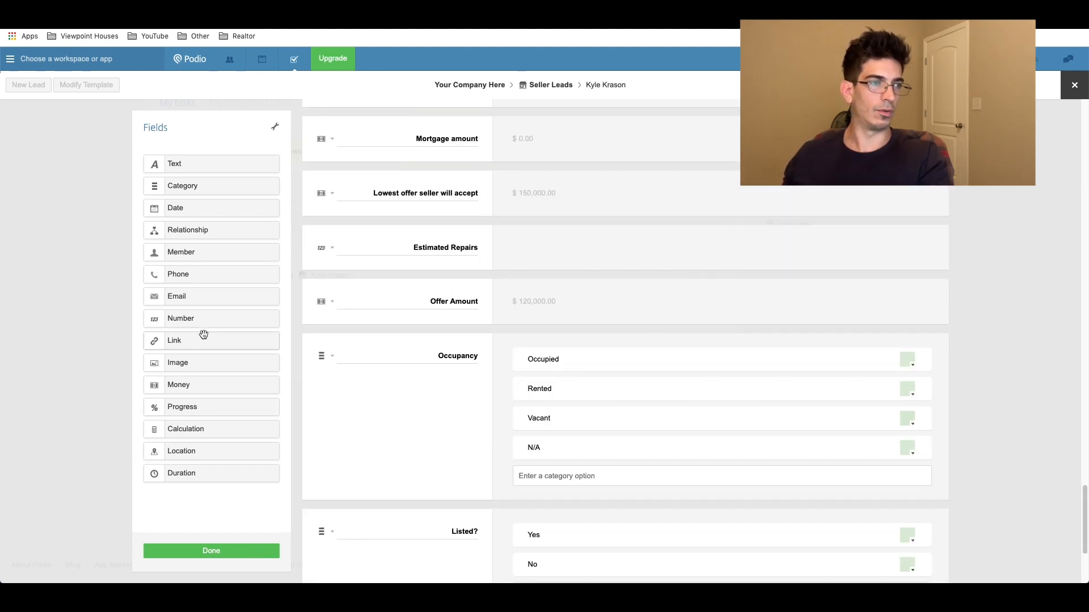
{"action": "left_click_drag", "start_coordinate": [199, 430], "coordinate": [423, 314]}
{"action": "double_click", "coordinate": [457, 302]}
{"action": "type", "text": "Estimated Offer"}
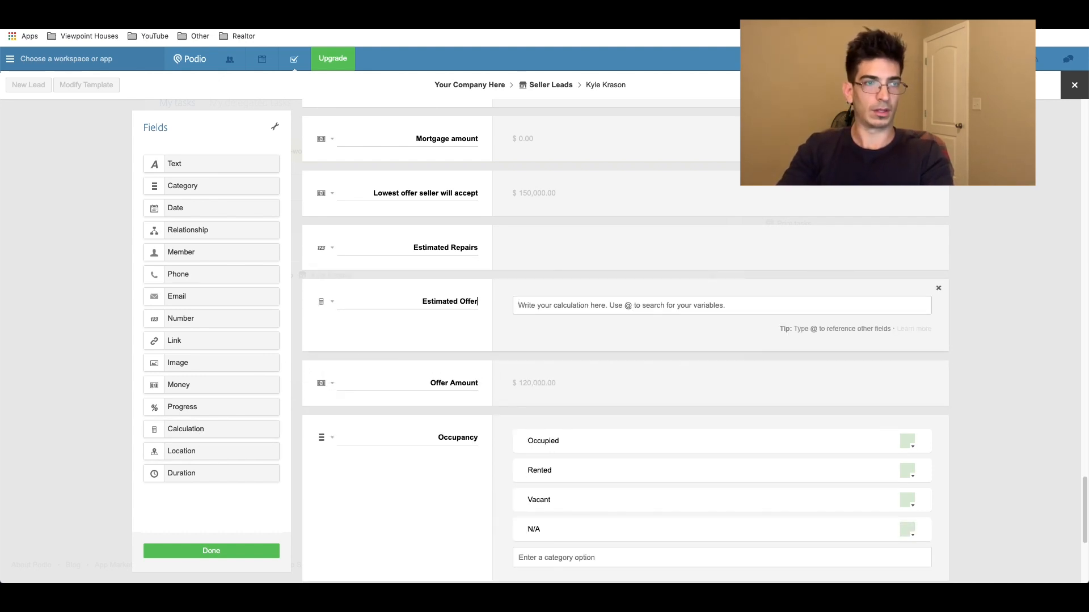
{"action": "scroll", "coordinate": [546, 309], "scroll_direction": "up", "scroll_amount": 1}
{"action": "left_click", "coordinate": [548, 321]}
{"action": "type", "text": "@seller"}
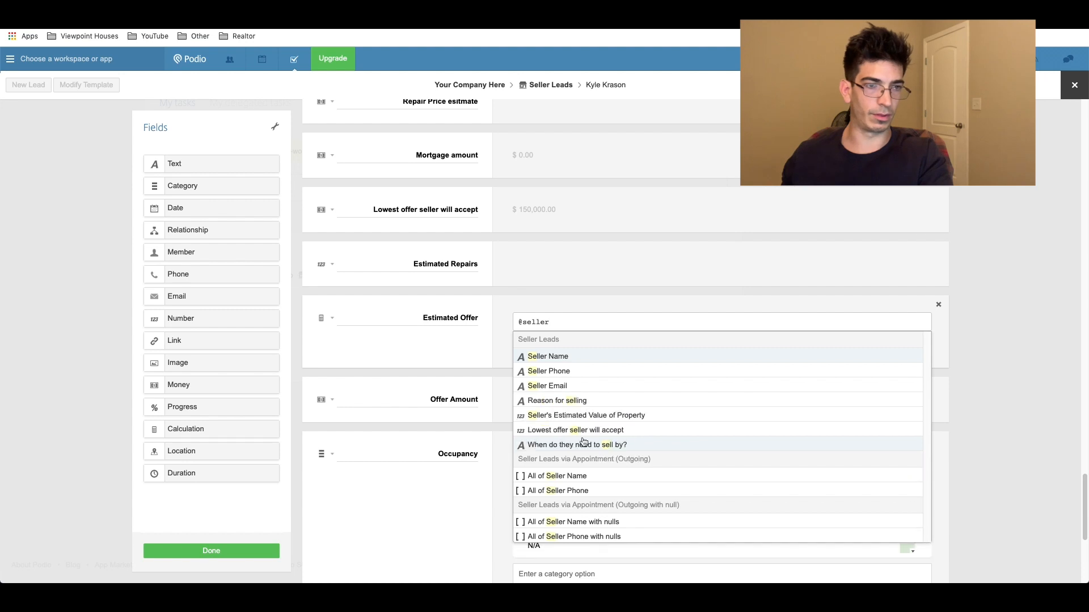
{"action": "left_click", "coordinate": [588, 416]}
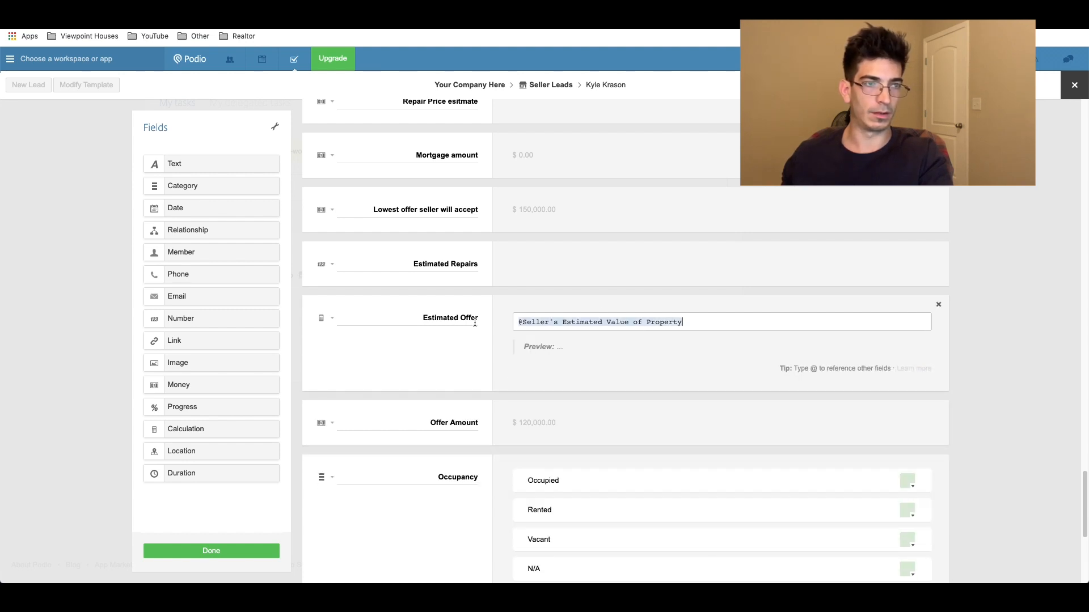
{"action": "type", "text": "("}
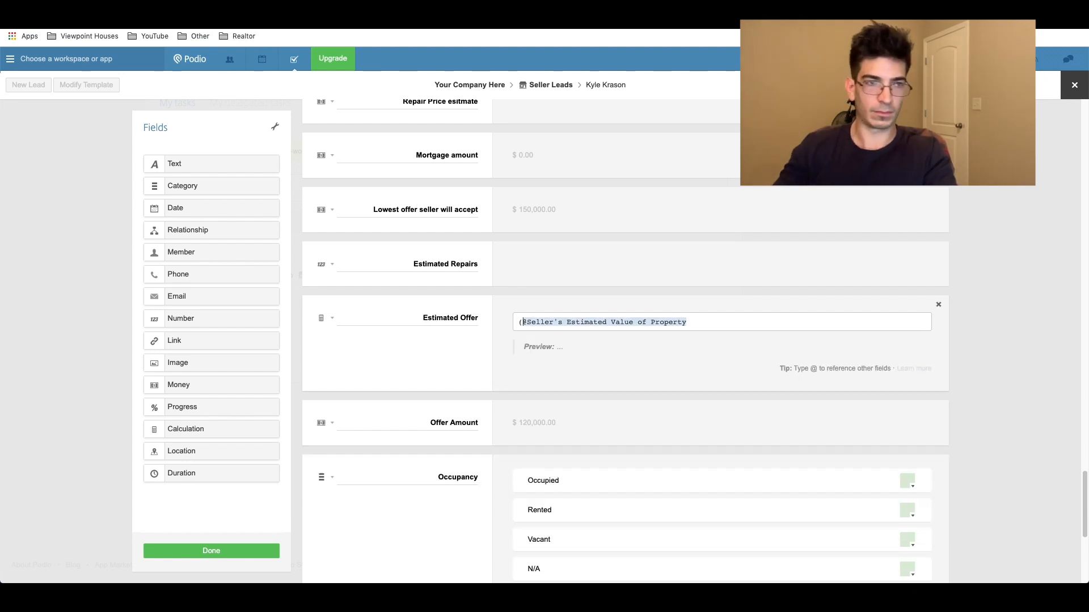
{"action": "left_click", "coordinate": [769, 325]}
{"action": "type", "text": "*"}
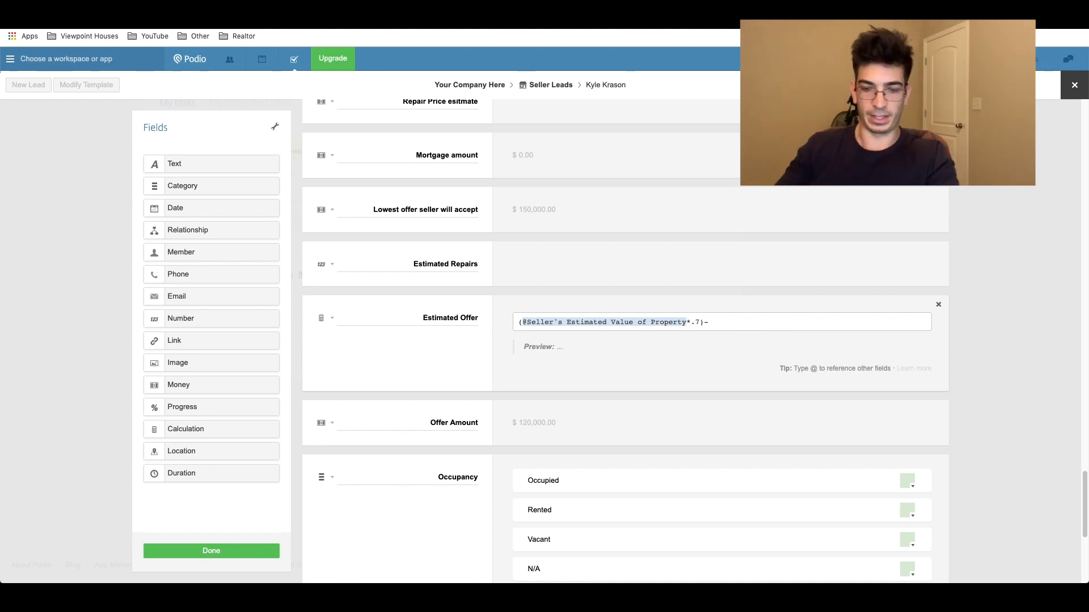
{"action": "type", "text": "@est"}
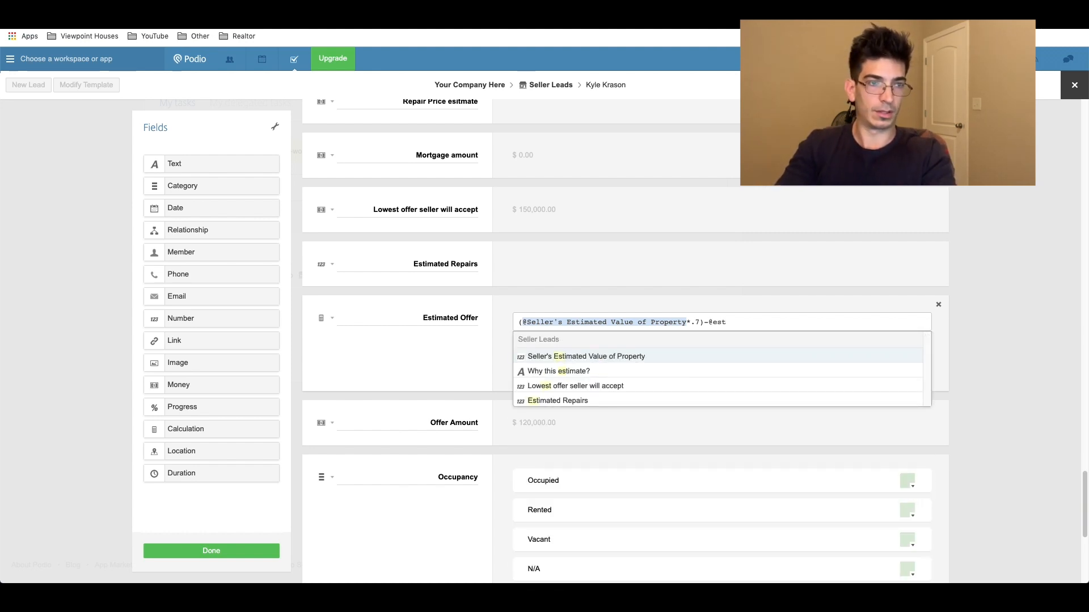
{"action": "left_click", "coordinate": [656, 402]}
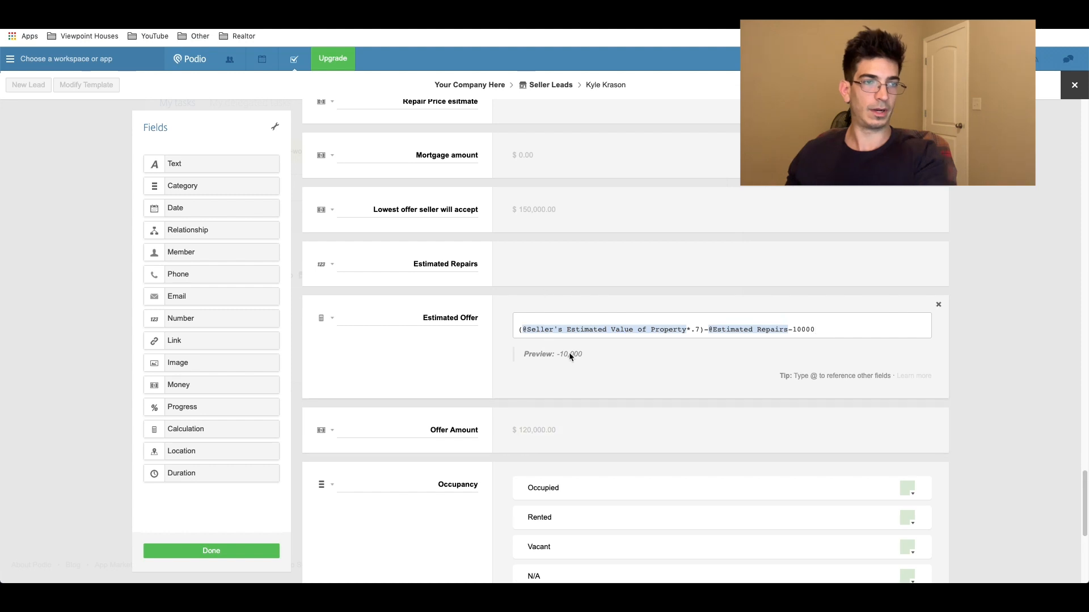
{"action": "left_click", "coordinate": [246, 551]}
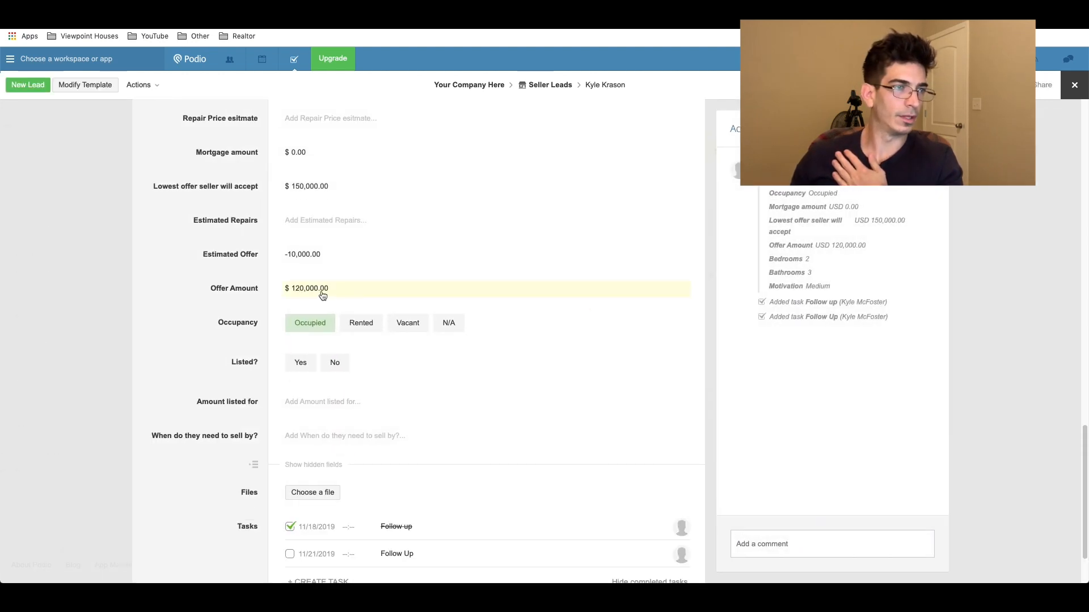
Step: Change the Seller's Estimated Value of Property from 150,000 to 180,000
{"action": "left_click", "coordinate": [323, 294]}
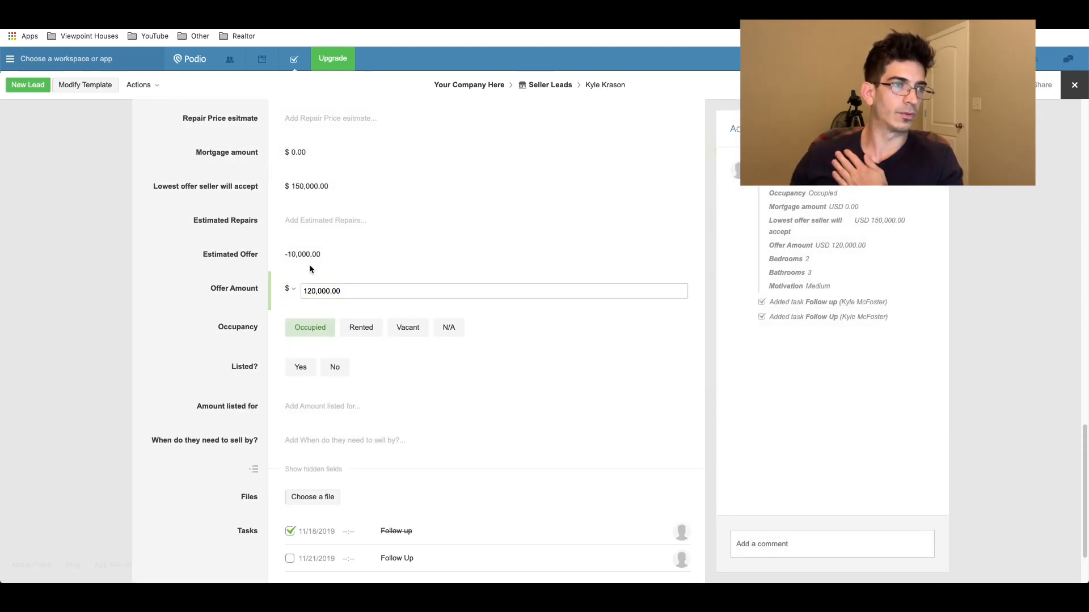
{"action": "scroll", "coordinate": [306, 265], "scroll_direction": "up", "scroll_amount": 3}
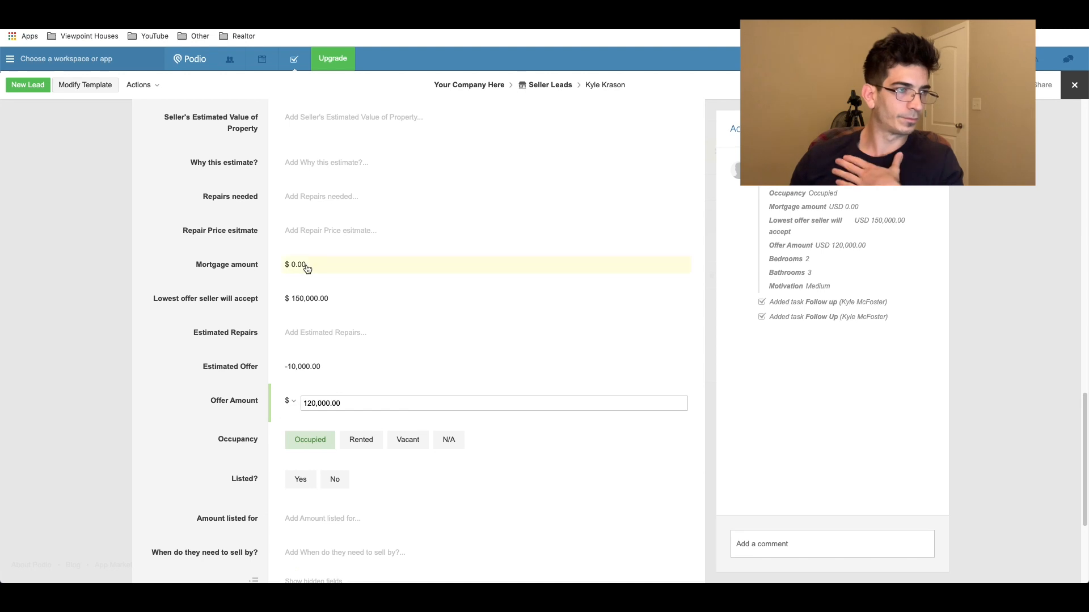
{"action": "scroll", "coordinate": [307, 268], "scroll_direction": "up", "scroll_amount": 5}
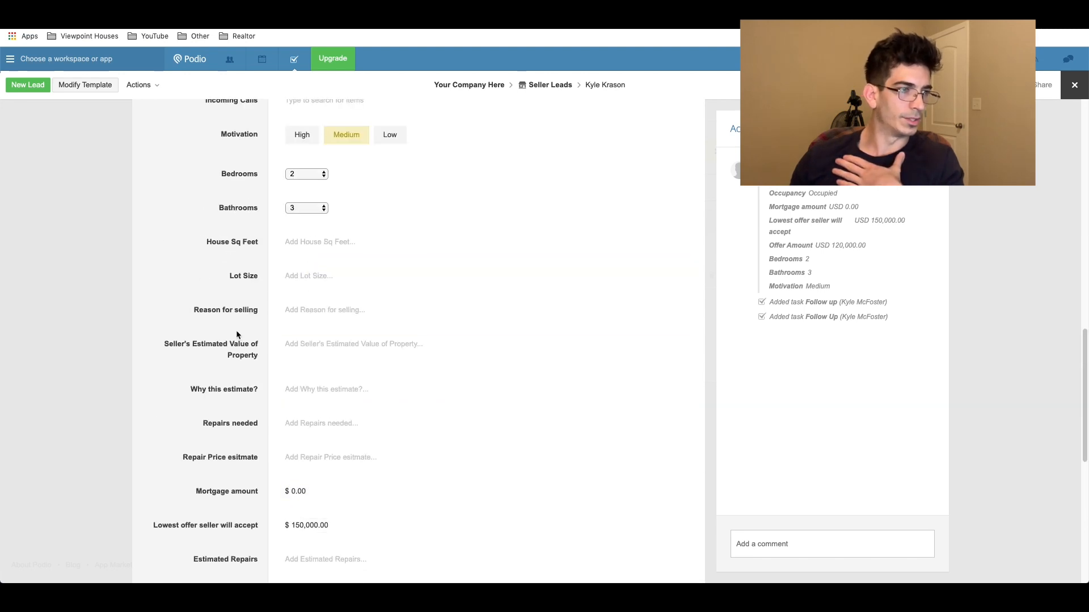
{"action": "left_click", "coordinate": [292, 347]}
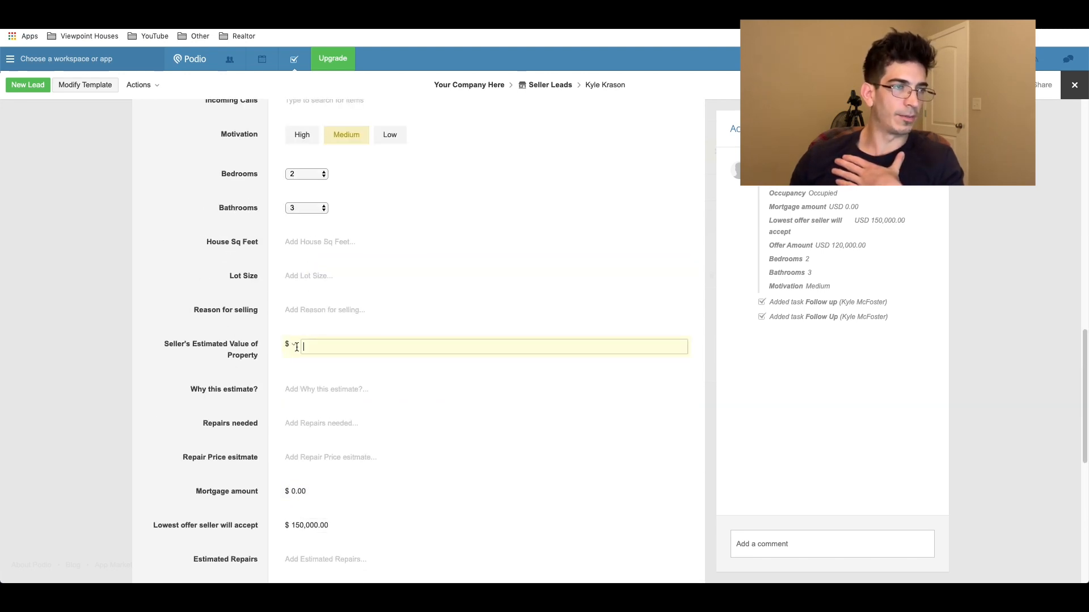
{"action": "left_click_drag", "start_coordinate": [164, 344], "coordinate": [254, 368]}
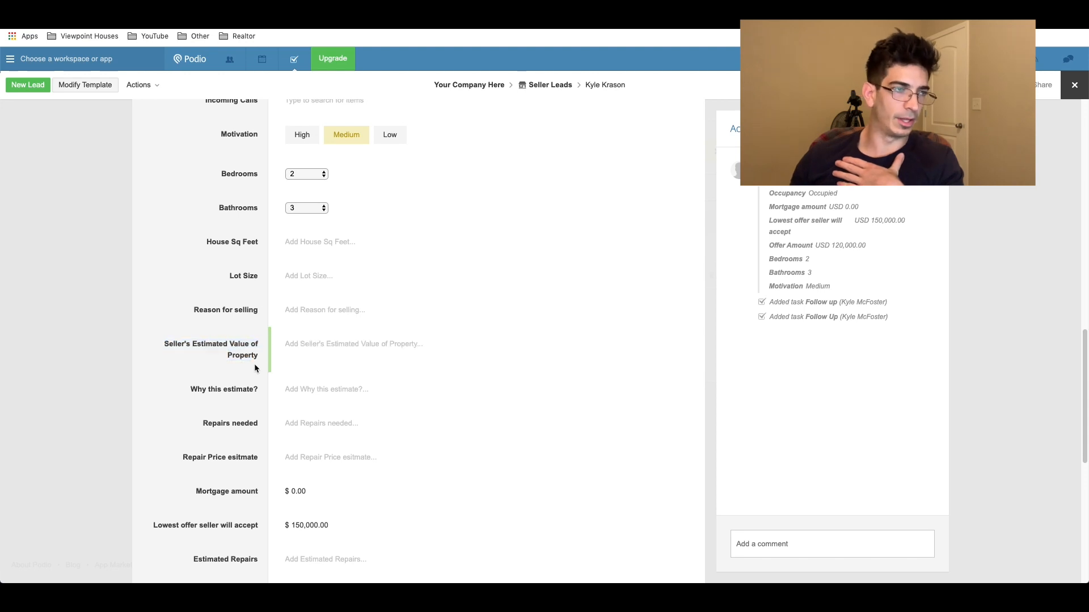
{"action": "left_click", "coordinate": [290, 354]}
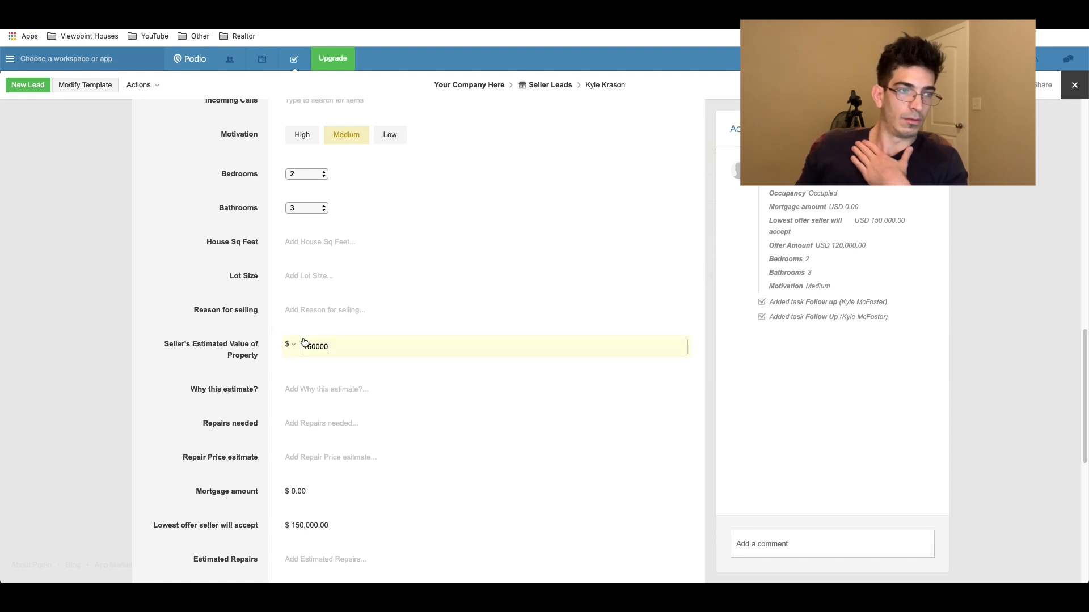
{"action": "left_click_drag", "start_coordinate": [338, 347], "coordinate": [300, 347]}
{"action": "type", "text": "180,"}
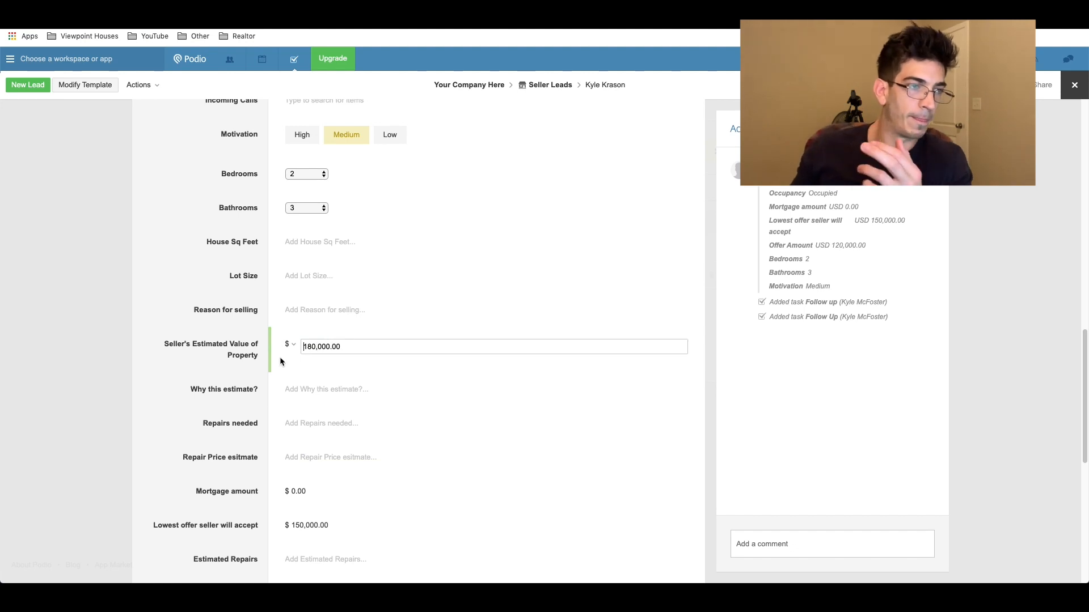
{"action": "scroll", "coordinate": [280, 356], "scroll_direction": "down", "scroll_amount": 3}
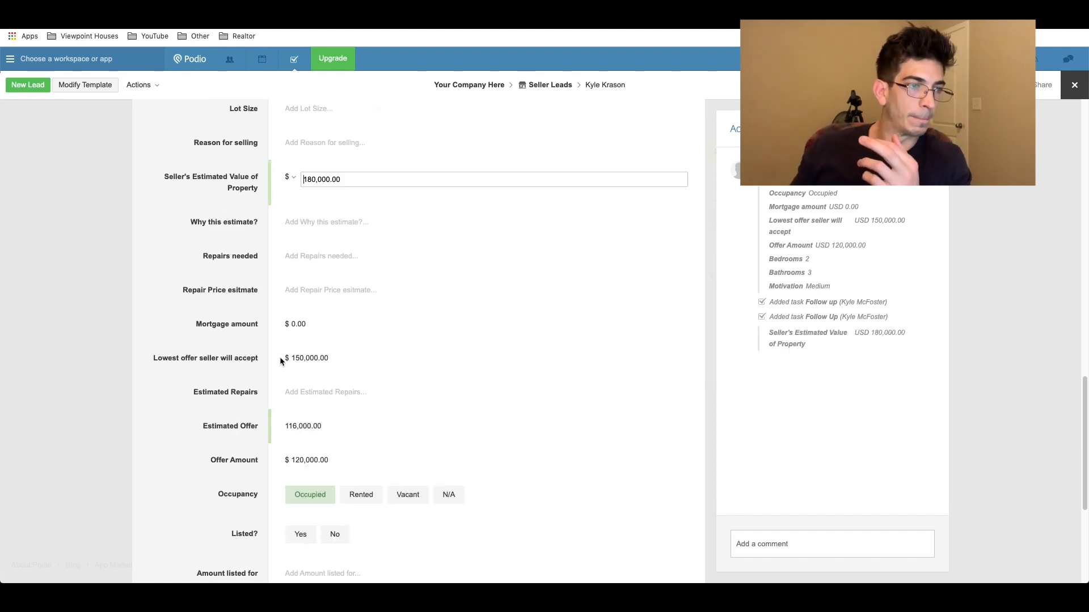
Step: Enter 42,000 as Estimated Repairs so the Estimated Offer recalculates to 74,000
{"action": "left_click", "coordinate": [304, 393]}
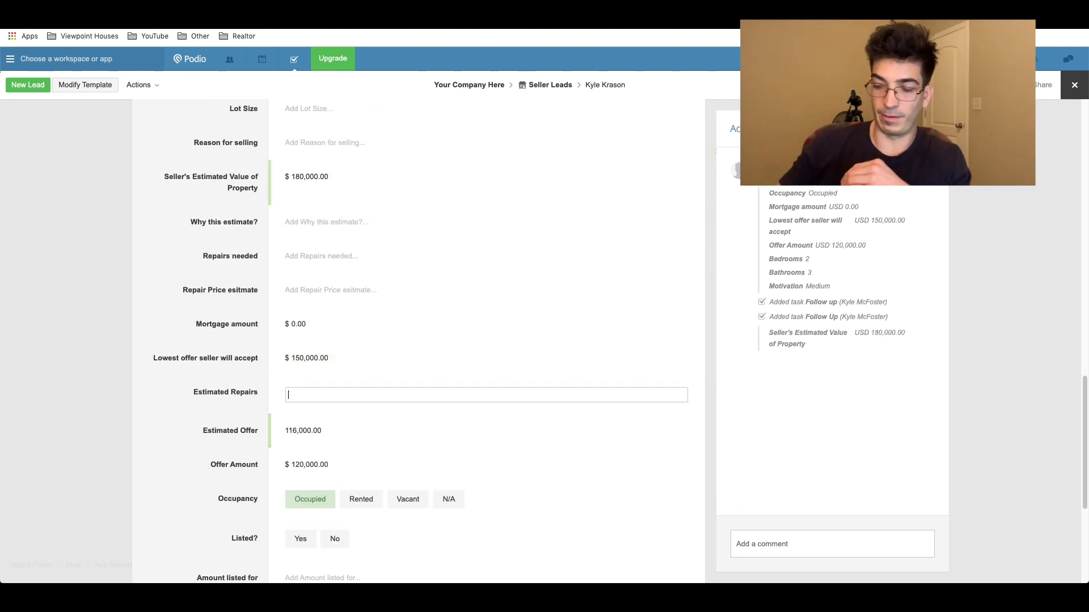
{"action": "type", "text": "42000"}
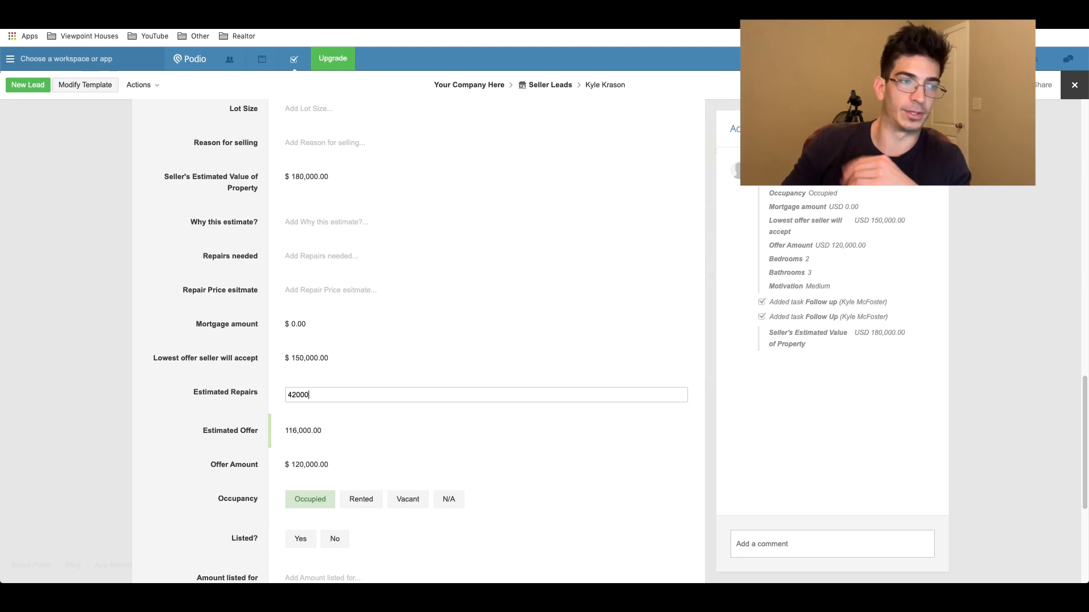
{"action": "left_click", "coordinate": [296, 310]}
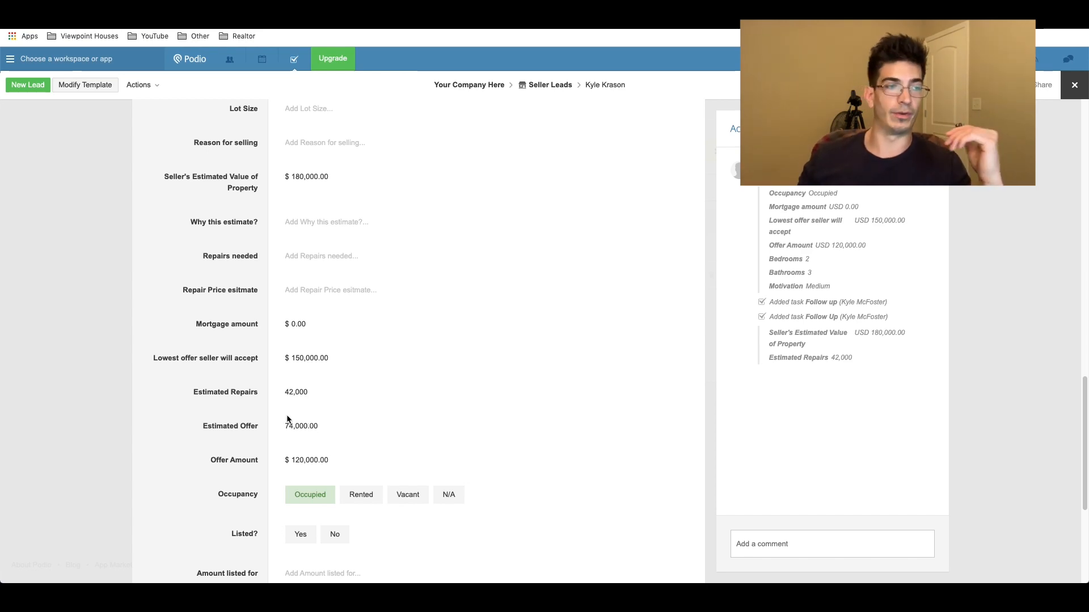
{"action": "scroll", "coordinate": [286, 419], "scroll_direction": "down", "scroll_amount": 5}
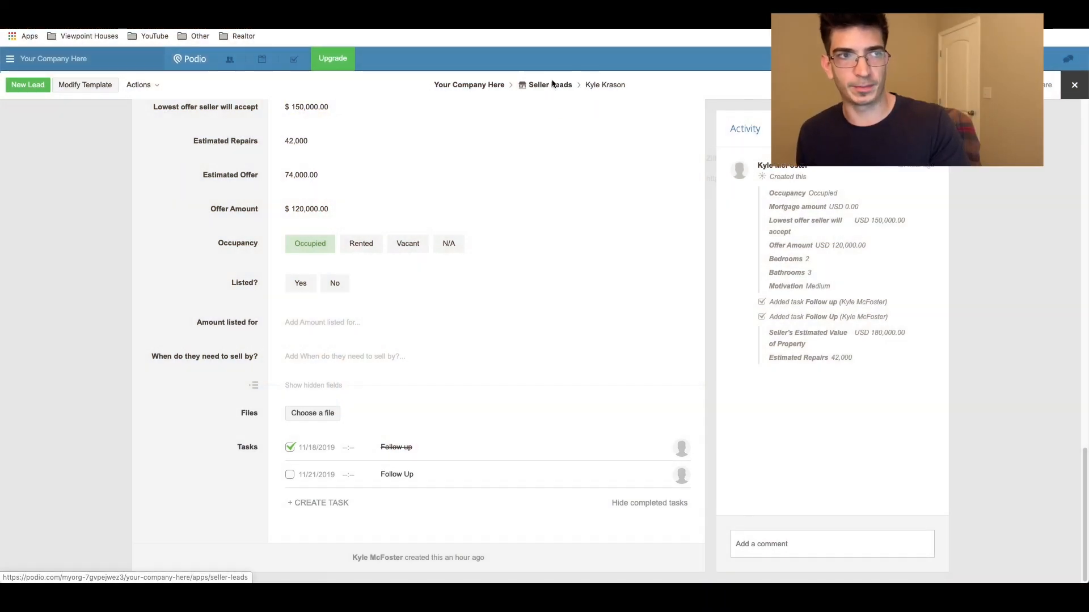
Step: Open the Seller Leads webform settings and add the Campaign field to the form
{"action": "left_click", "coordinate": [549, 86]}
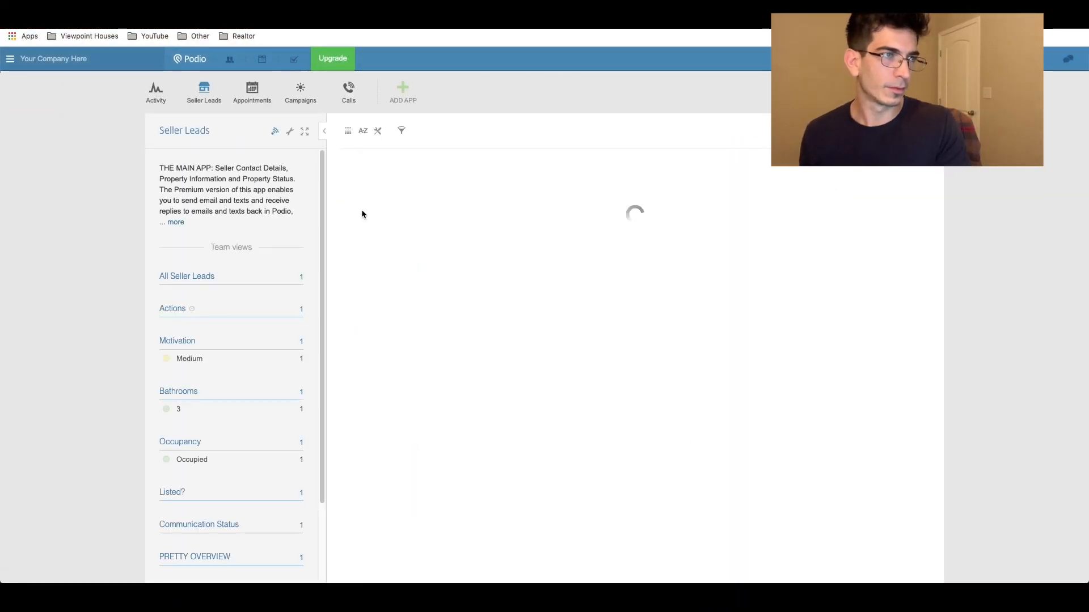
{"action": "left_click", "coordinate": [289, 132]}
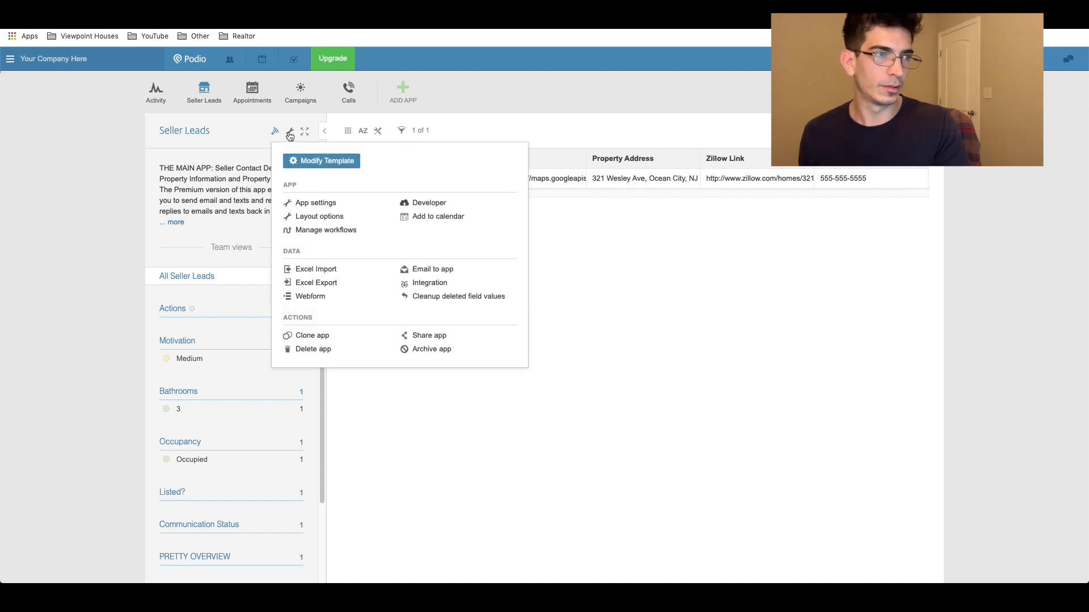
{"action": "left_click", "coordinate": [309, 297]}
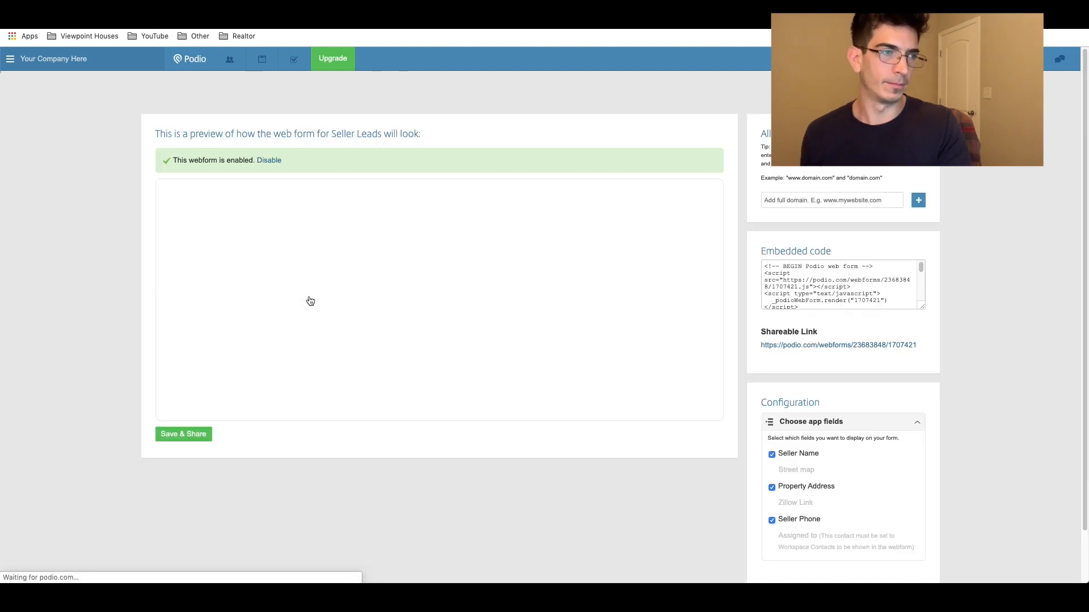
{"action": "scroll", "coordinate": [331, 221], "scroll_direction": "down", "scroll_amount": 8}
{"action": "scroll", "coordinate": [359, 226], "scroll_direction": "up", "scroll_amount": 8}
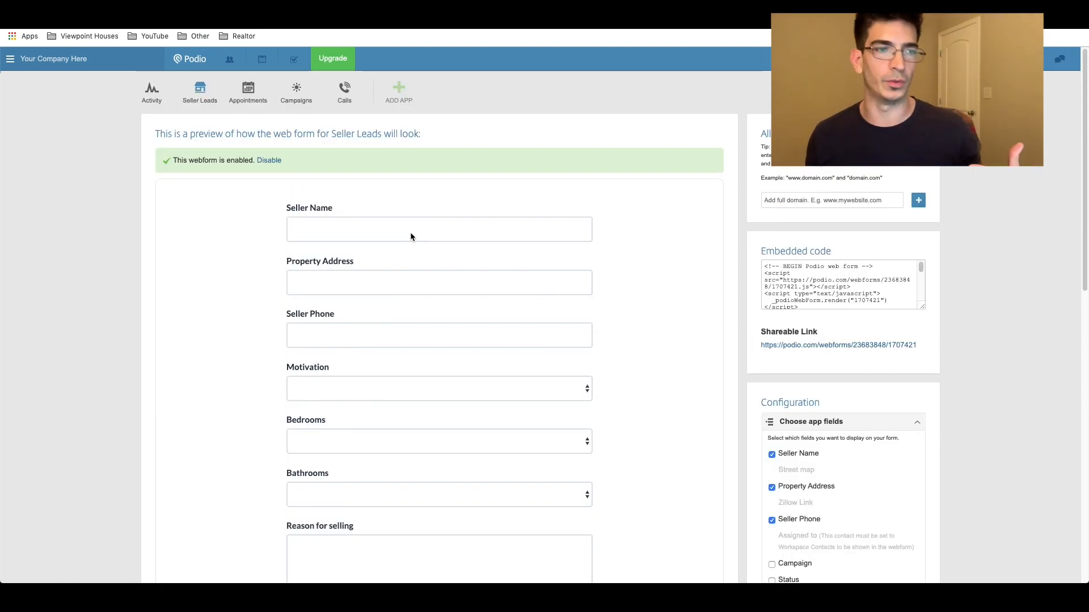
{"action": "scroll", "coordinate": [414, 238], "scroll_direction": "down", "scroll_amount": 6}
{"action": "scroll", "coordinate": [825, 230], "scroll_direction": "up", "scroll_amount": 1}
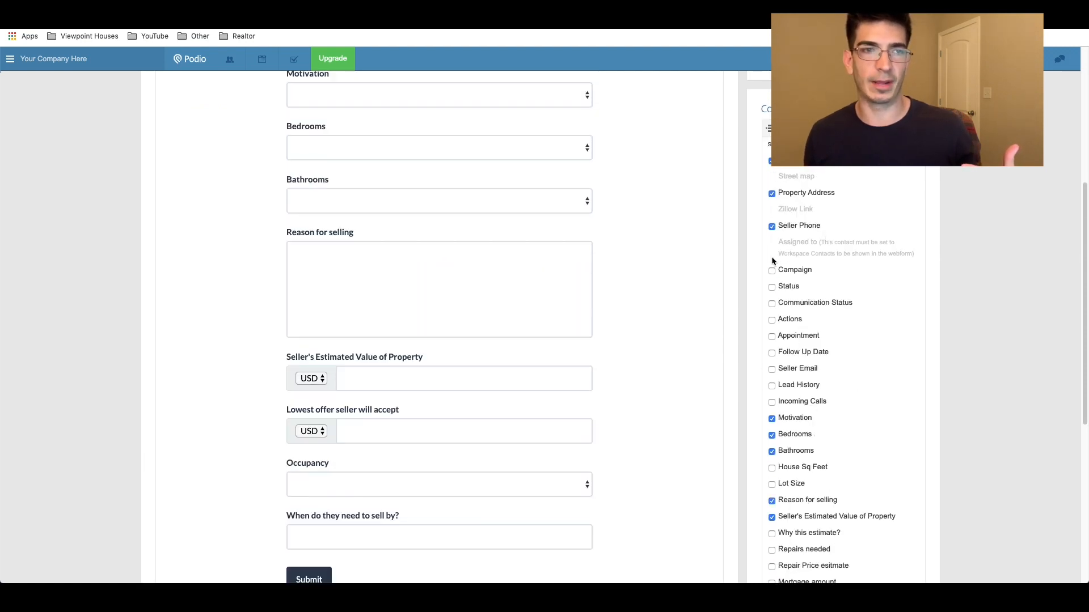
{"action": "left_click", "coordinate": [772, 271]}
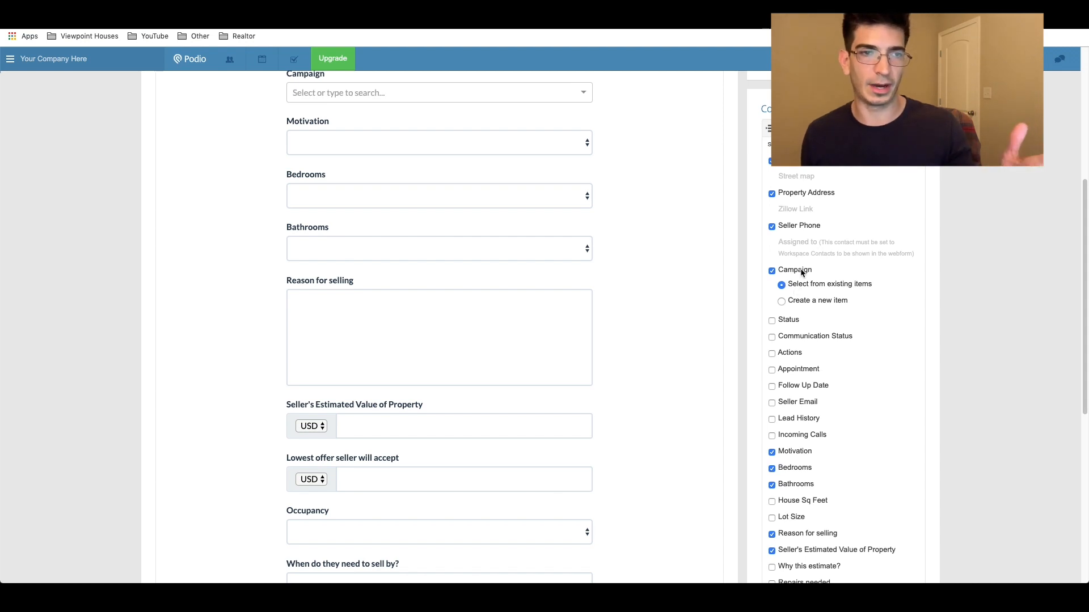
Step: Save the webform and select its shareable link for copying
{"action": "scroll", "coordinate": [801, 272], "scroll_direction": "down", "scroll_amount": 5}
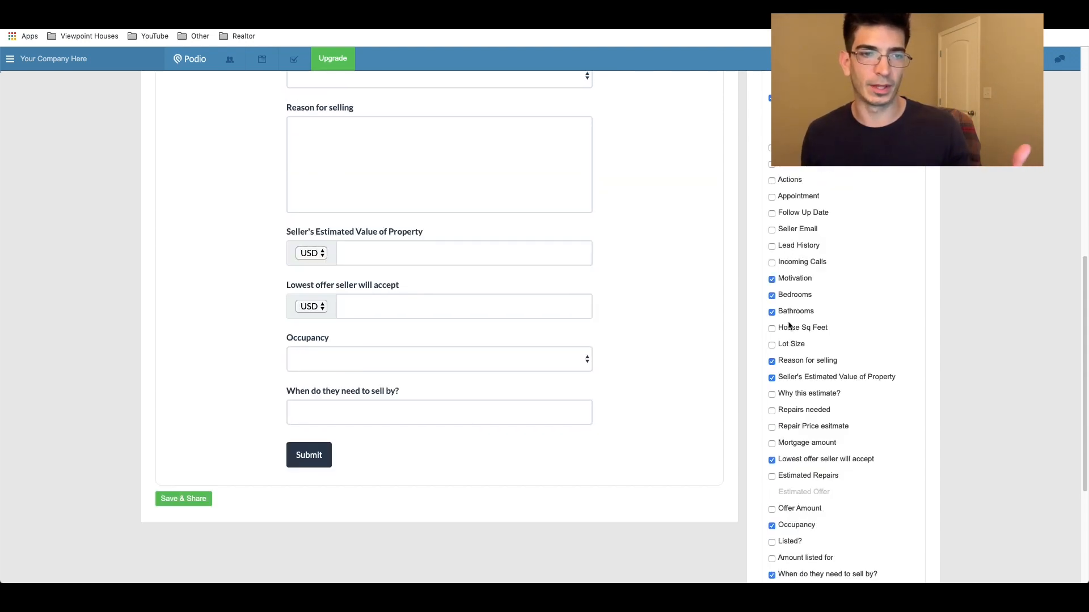
{"action": "scroll", "coordinate": [789, 325], "scroll_direction": "down", "scroll_amount": 5}
{"action": "scroll", "coordinate": [808, 330], "scroll_direction": "up", "scroll_amount": 9}
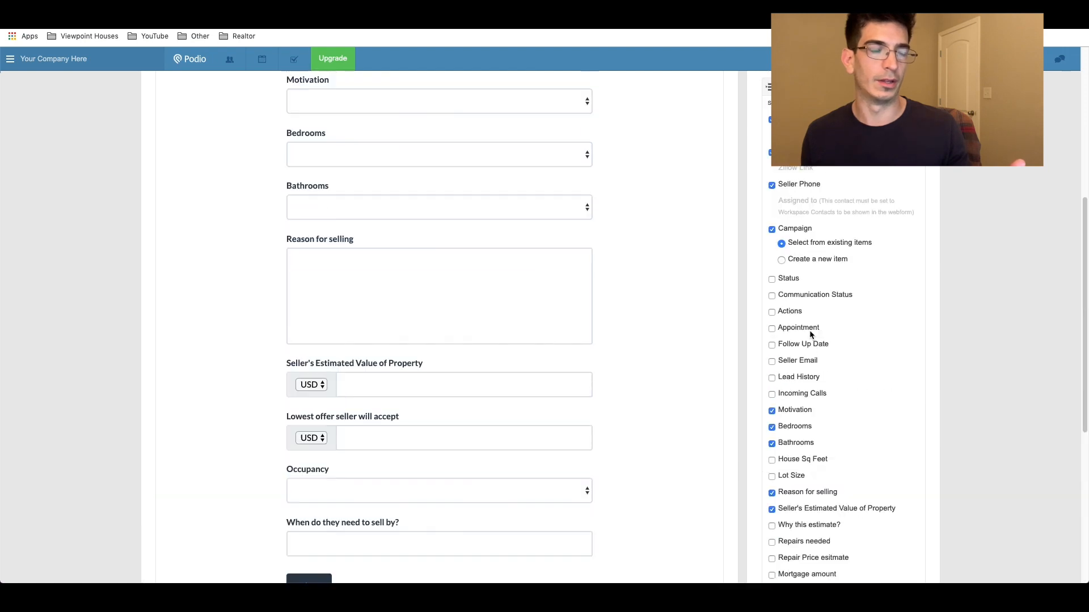
{"action": "scroll", "coordinate": [809, 330], "scroll_direction": "up", "scroll_amount": 10}
{"action": "scroll", "coordinate": [811, 333], "scroll_direction": "down", "scroll_amount": 15}
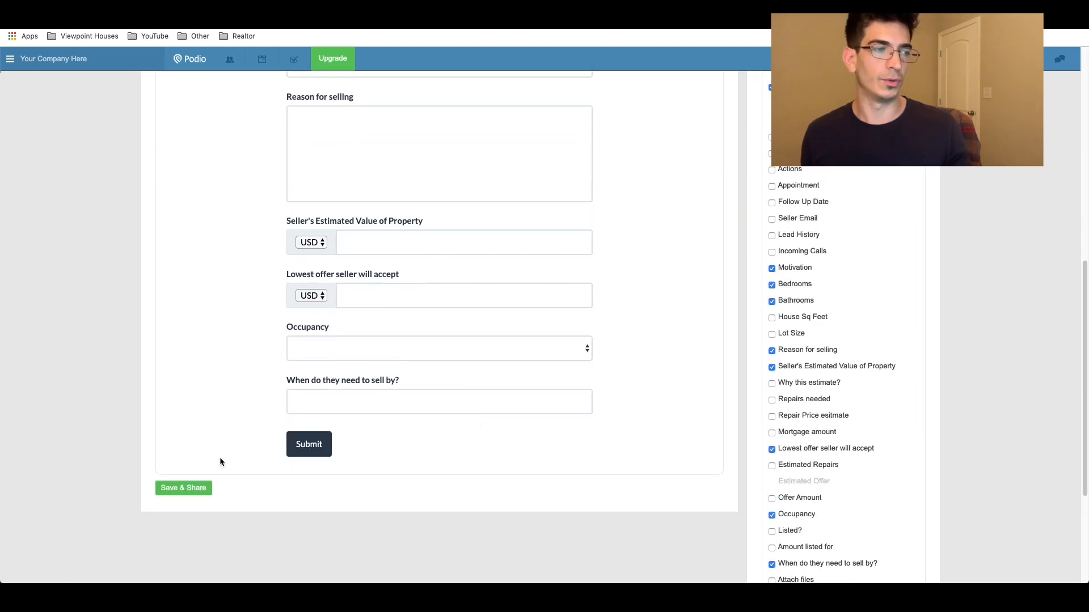
{"action": "left_click", "coordinate": [182, 491]}
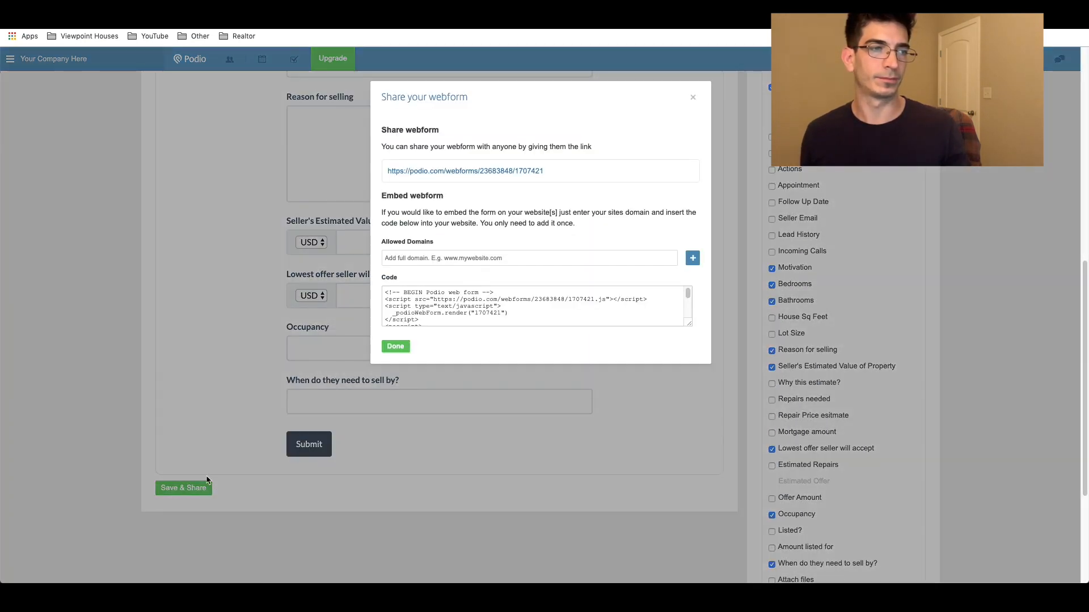
{"action": "left_click", "coordinate": [395, 346]}
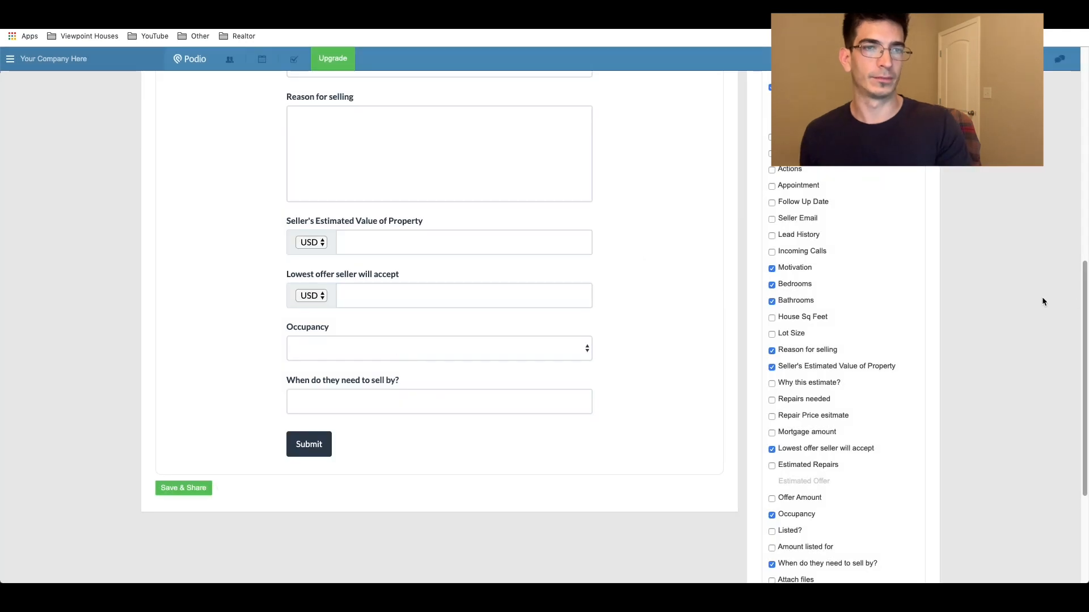
{"action": "scroll", "coordinate": [984, 311], "scroll_direction": "up", "scroll_amount": 8}
{"action": "left_click_drag", "start_coordinate": [886, 282], "coordinate": [746, 283]}
{"action": "key", "text": "ctrl+c"}
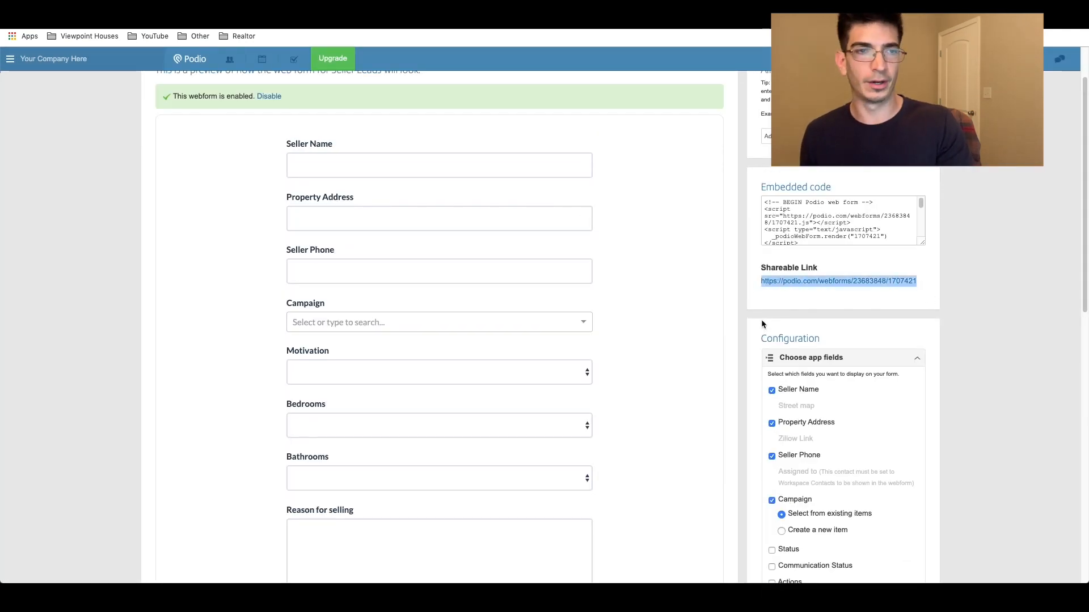
Step: Load the copied webform link in a new Chrome tab, try its fields, then close the tab
{"action": "key", "text": "ctrl+t"}
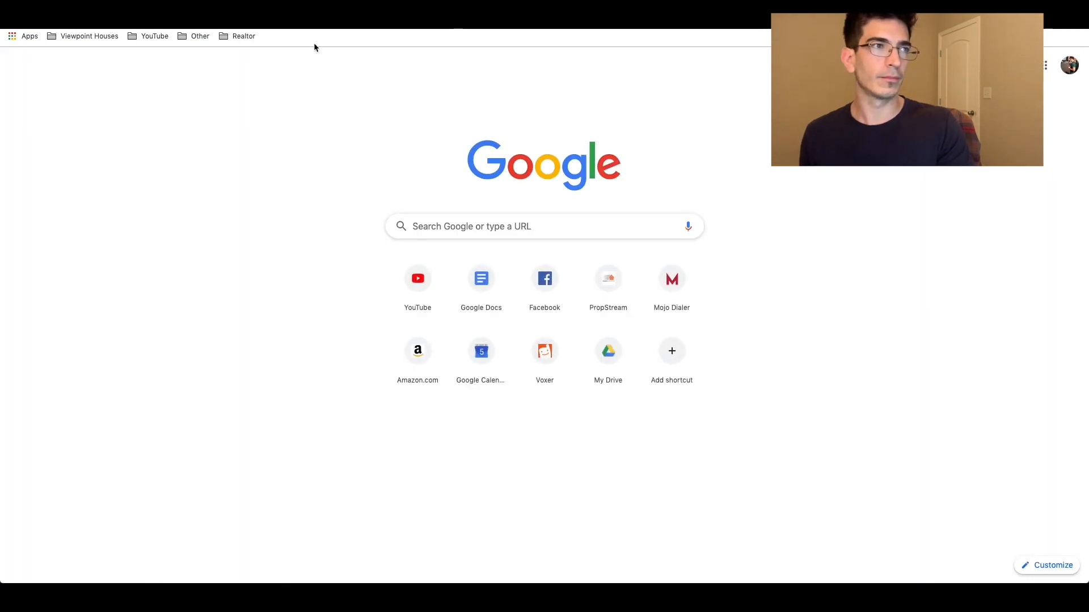
{"action": "key", "text": "ctrl+v"}
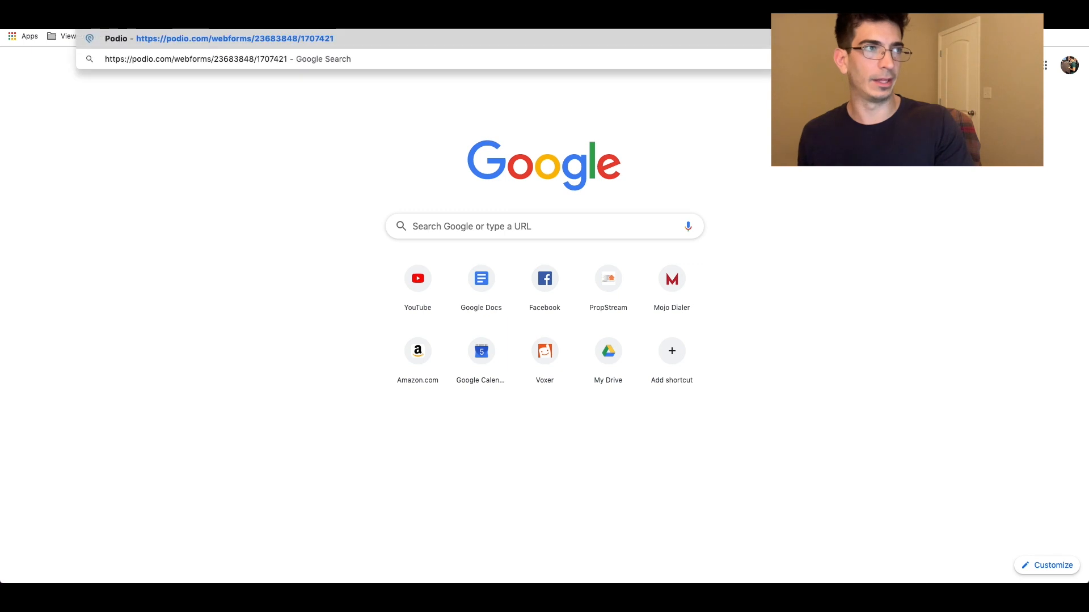
{"action": "key", "text": "Return"}
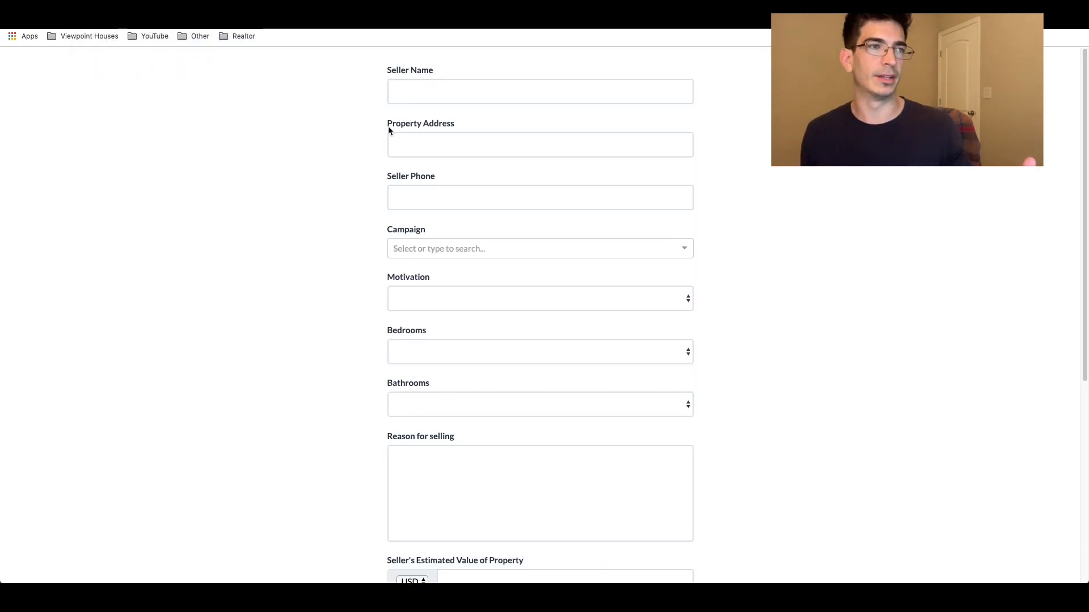
{"action": "left_click", "coordinate": [407, 99]}
{"action": "left_click", "coordinate": [413, 141]}
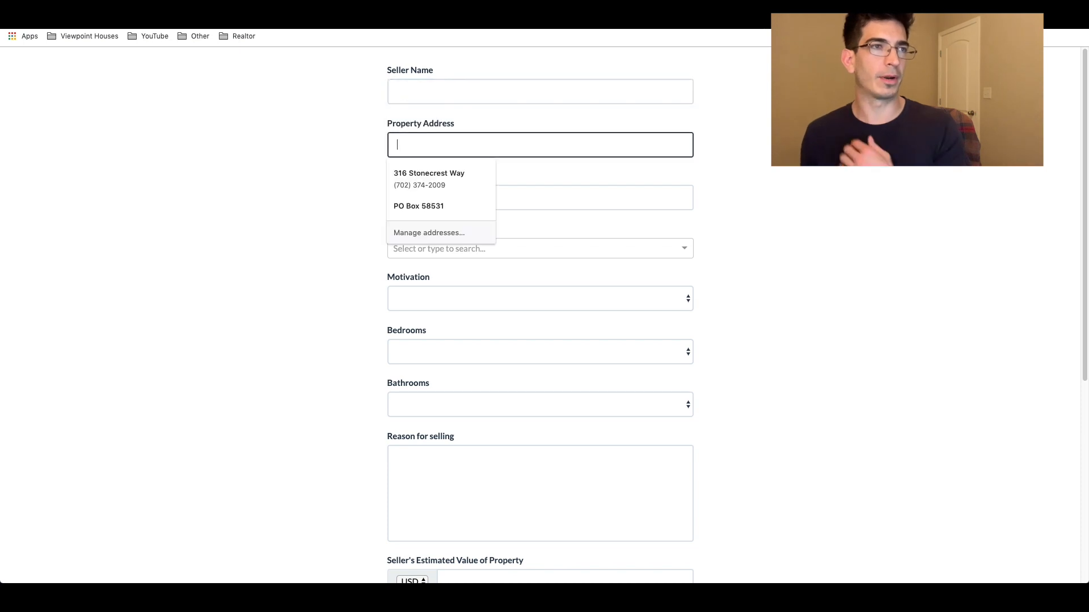
{"action": "key", "text": "super+w"}
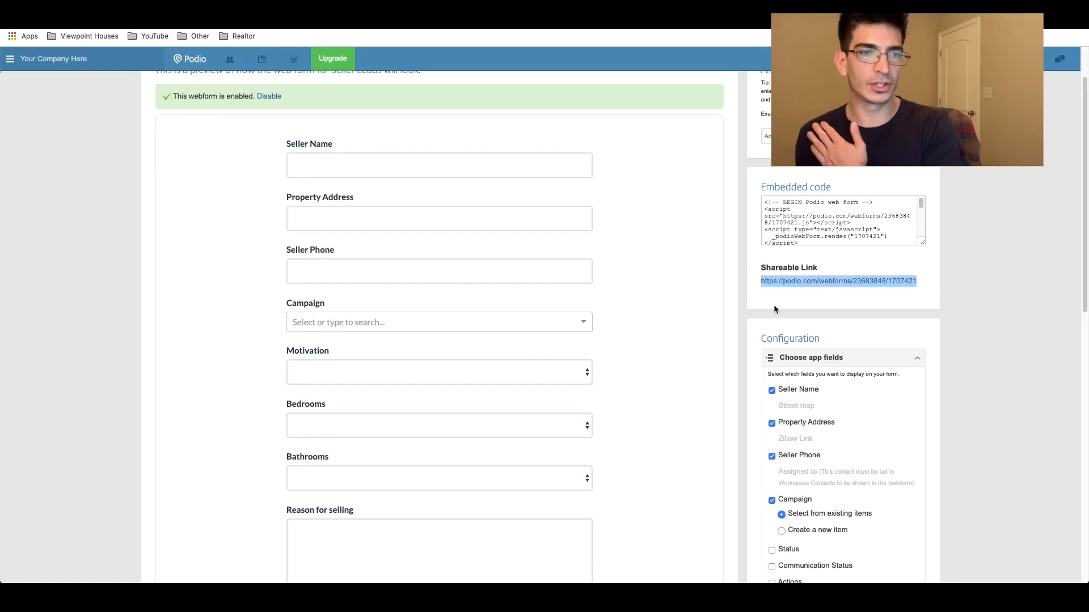
Step: Switch the webform's after-submission behaviour to Redirect to URL
{"action": "scroll", "coordinate": [775, 309], "scroll_direction": "down", "scroll_amount": 10}
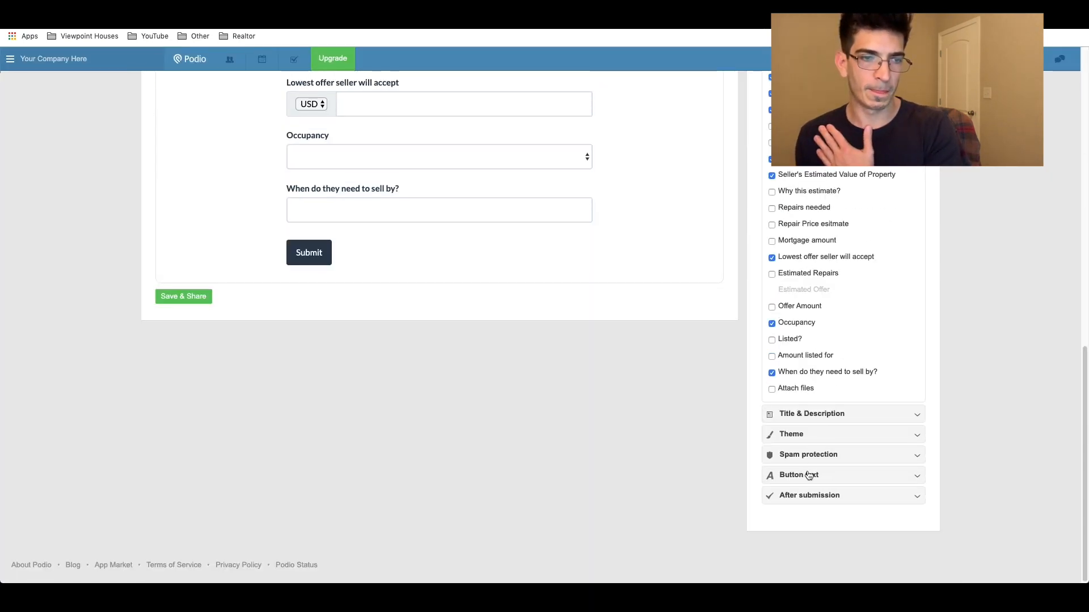
{"action": "left_click", "coordinate": [809, 495]}
{"action": "scroll", "coordinate": [770, 249], "scroll_direction": "up", "scroll_amount": 3}
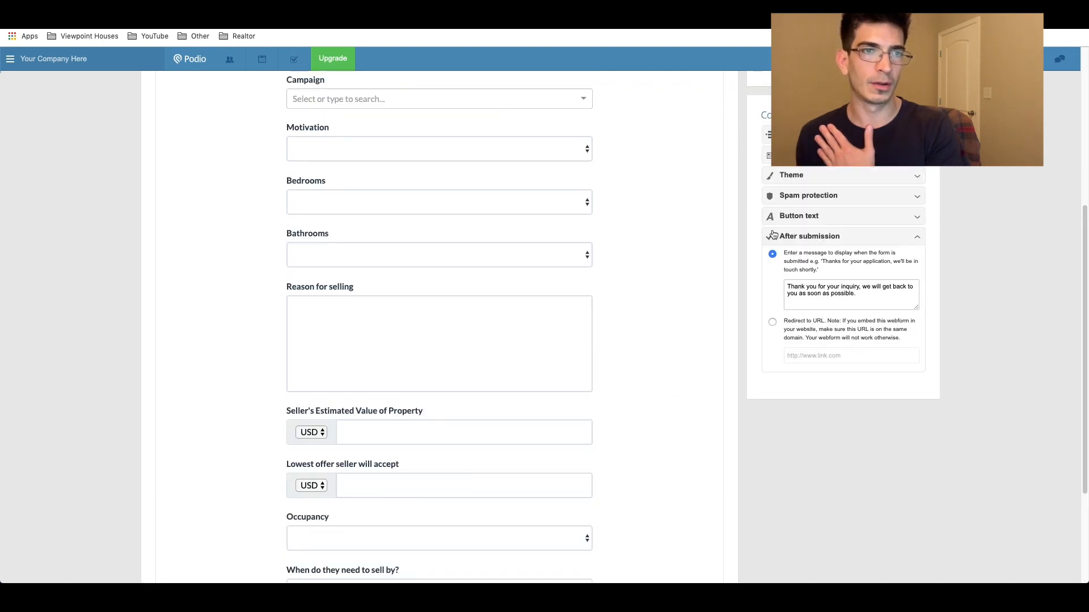
{"action": "left_click", "coordinate": [772, 321]}
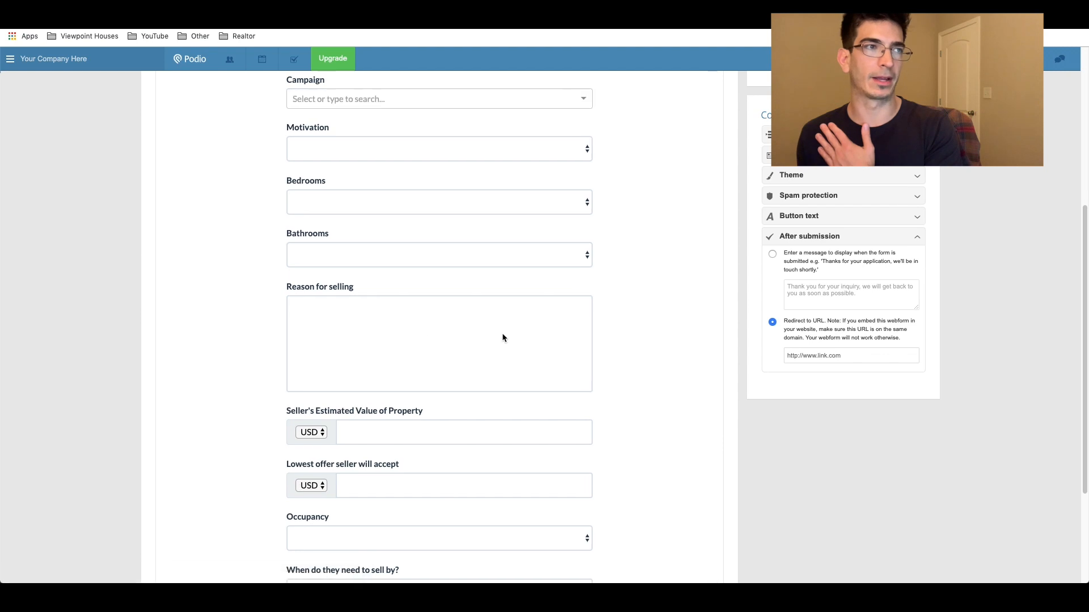
{"action": "scroll", "coordinate": [405, 289], "scroll_direction": "down", "scroll_amount": 3}
{"action": "left_click", "coordinate": [183, 516]}
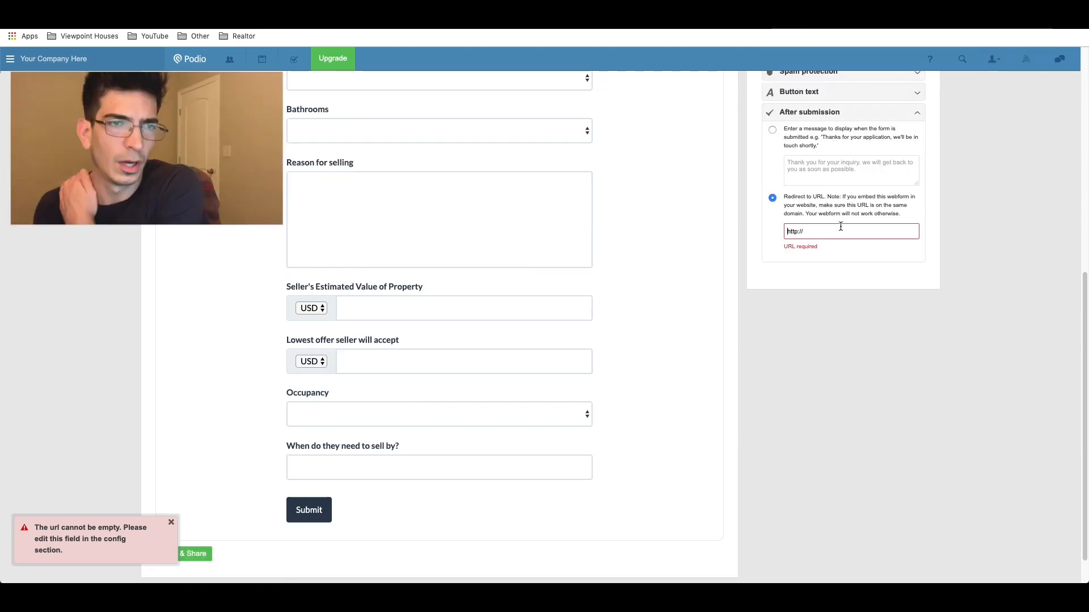
Step: Paste the webform's own shareable link as the redirect URL and Save & Share
{"action": "scroll", "coordinate": [823, 233], "scroll_direction": "up", "scroll_amount": 4}
{"action": "left_click_drag", "start_coordinate": [927, 137], "coordinate": [757, 136]}
{"action": "key", "text": "ctrl+c"}
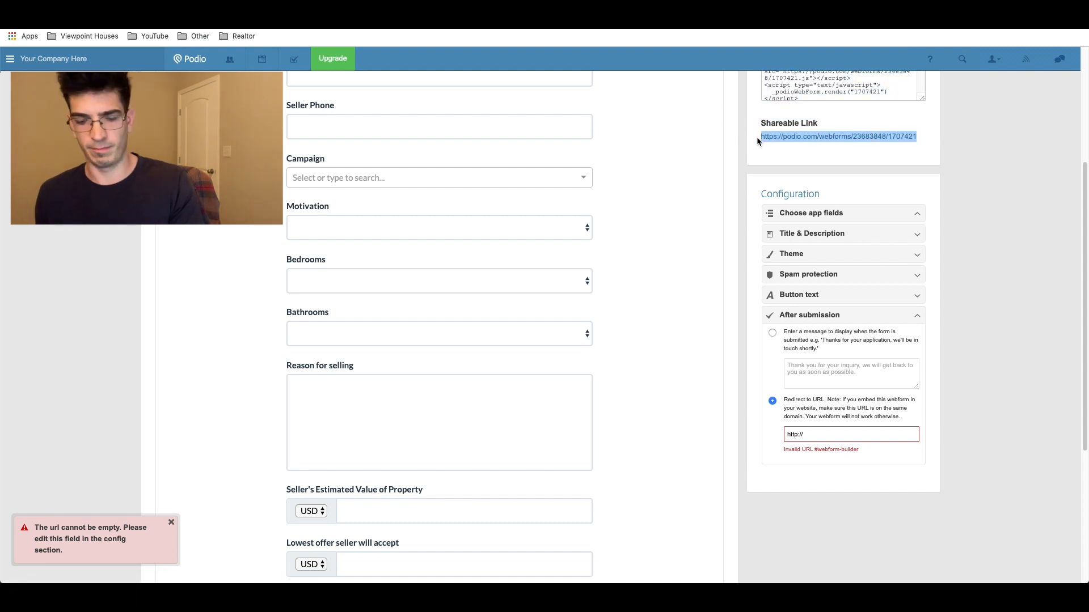
{"action": "left_click", "coordinate": [850, 435]}
{"action": "key", "text": "ctrl+v"}
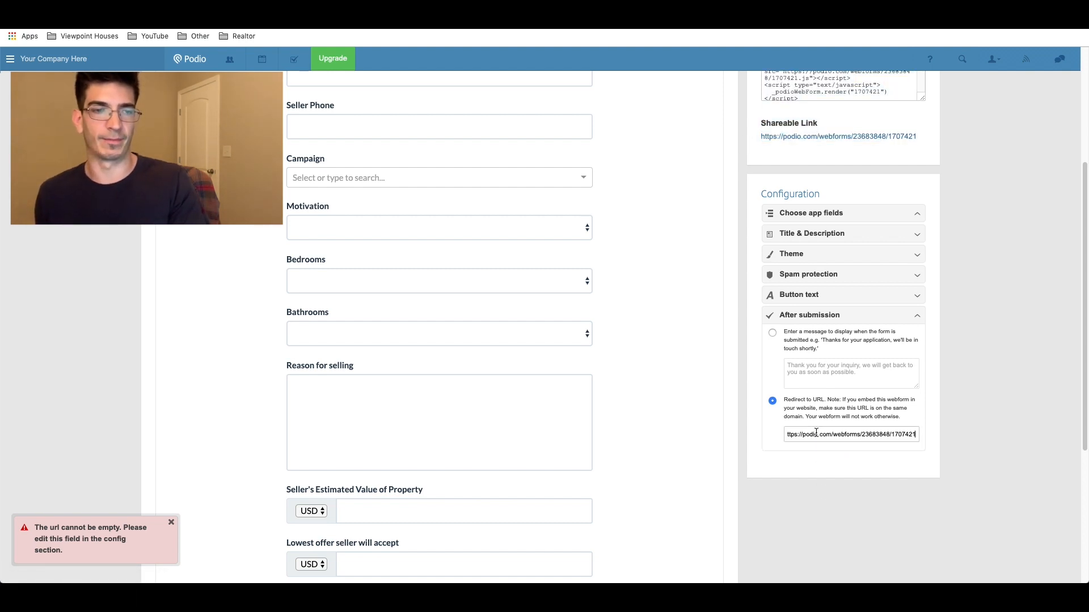
{"action": "left_click", "coordinate": [801, 470]}
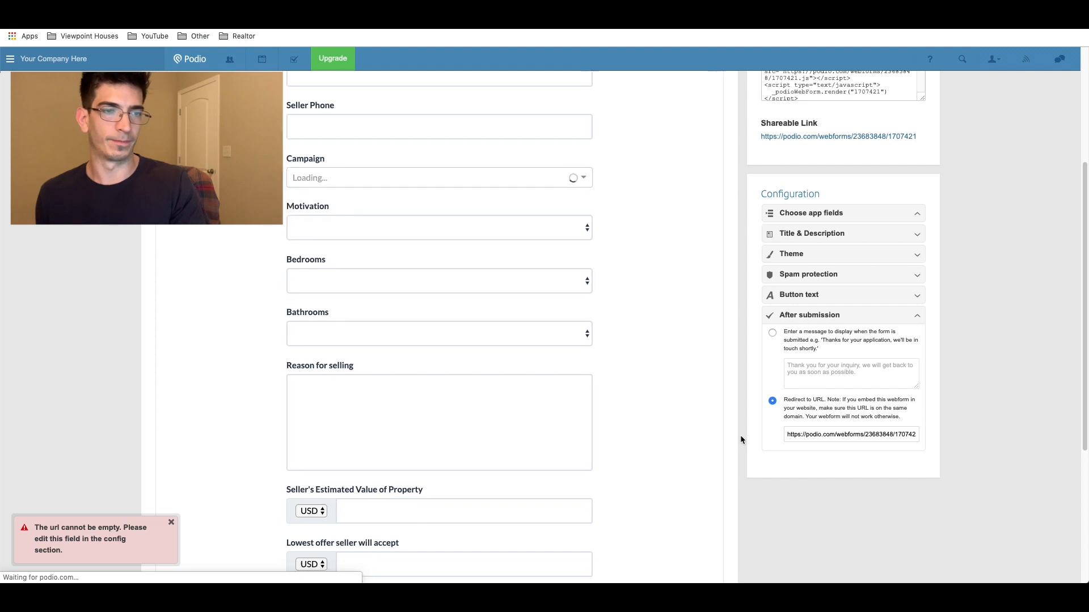
{"action": "scroll", "coordinate": [725, 431], "scroll_direction": "down", "scroll_amount": 5}
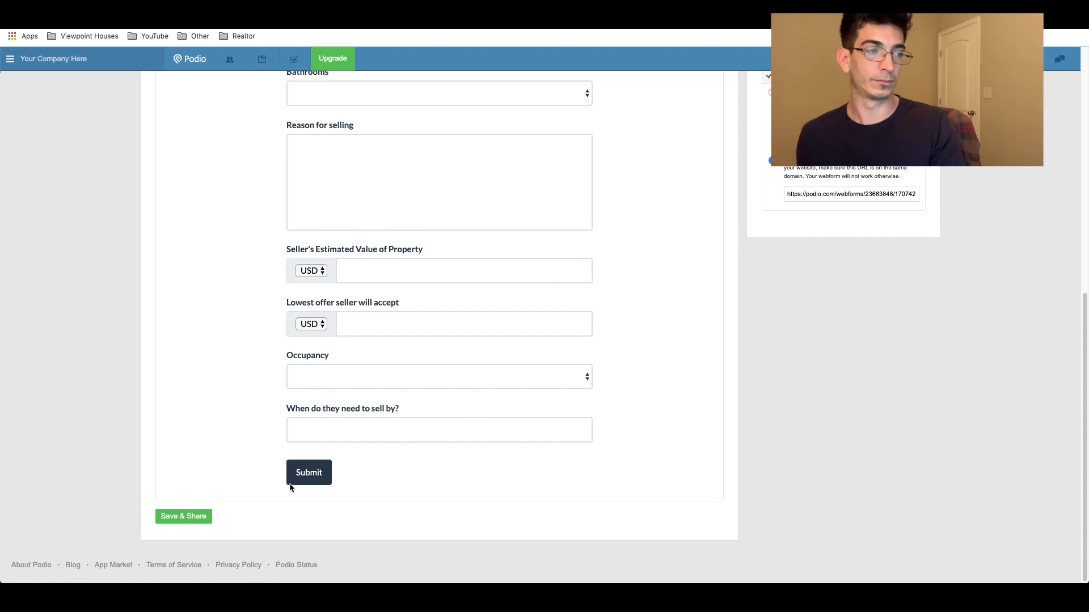
{"action": "left_click", "coordinate": [200, 522]}
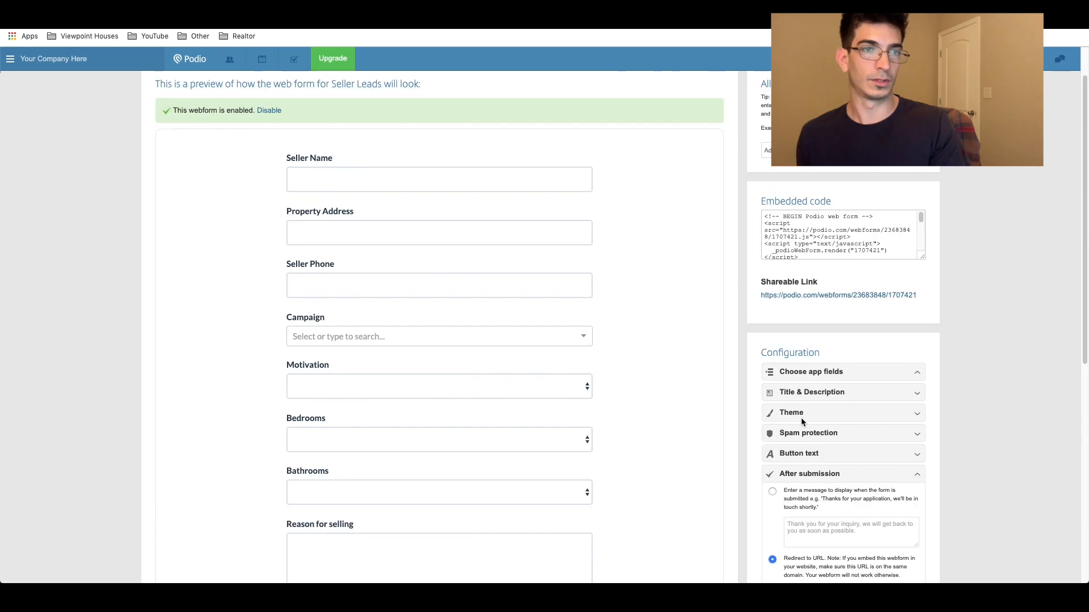
Step: Copy the Seller Leads shareable link and load it in a new Chrome tab
{"action": "left_click_drag", "start_coordinate": [759, 294], "coordinate": [920, 297]}
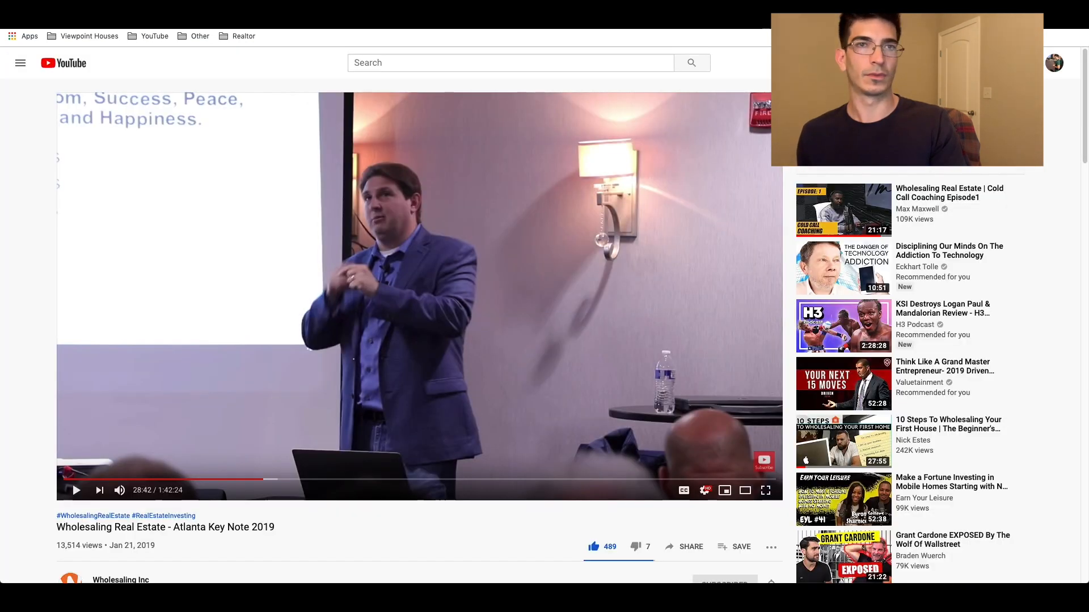
{"action": "key", "text": "ctrl+t"}
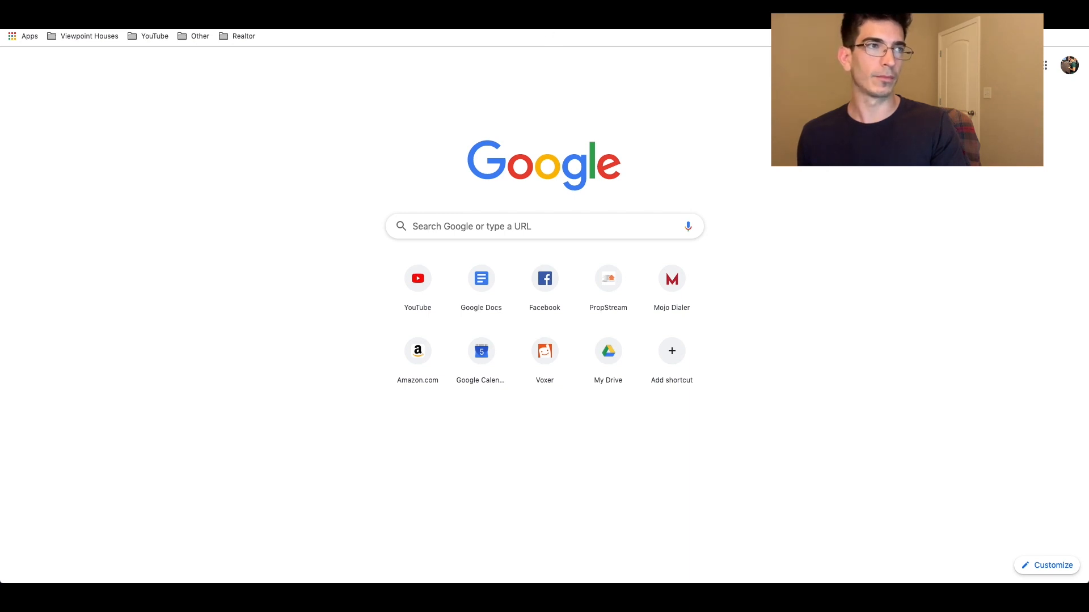
{"action": "key", "text": "ctrl+v"}
{"action": "key", "text": "Return"}
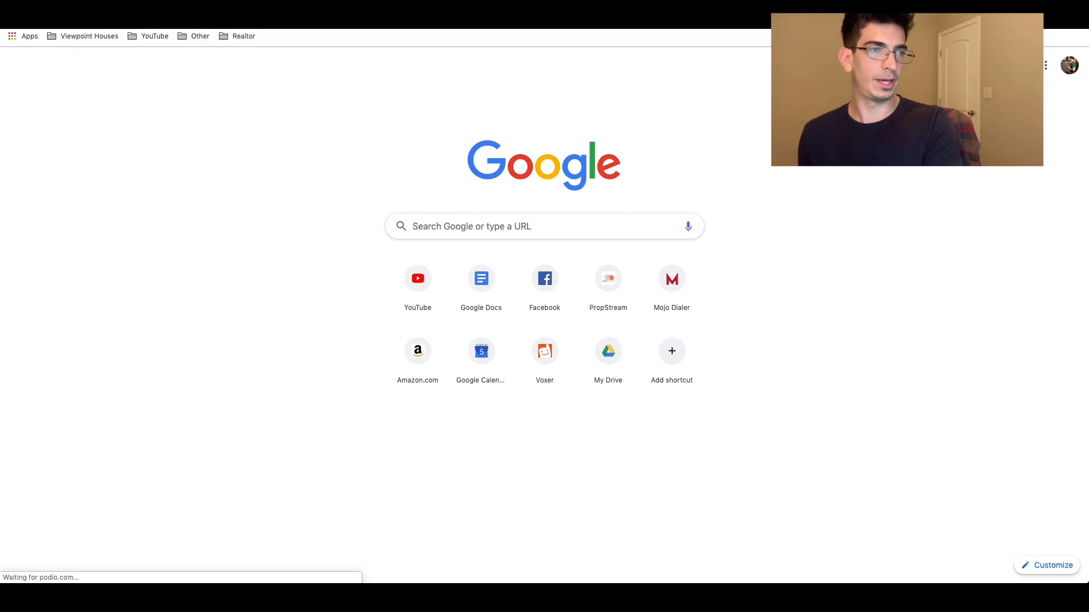
Step: Enter 'Test Lead' as seller name and pick autofilled property address and phone number
{"action": "left_click", "coordinate": [452, 94]}
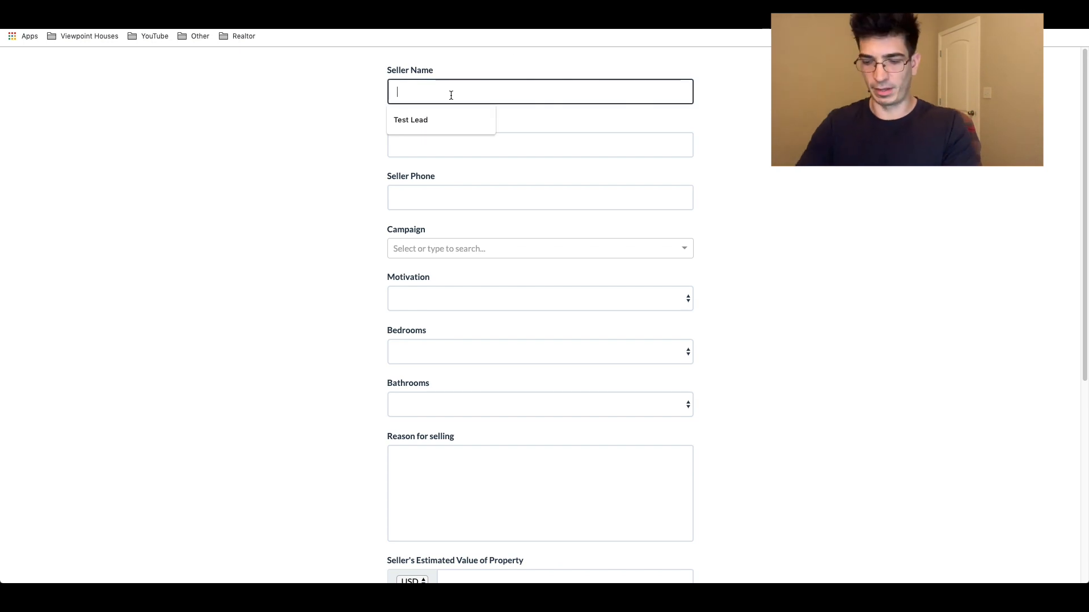
{"action": "type", "text": "Test Lead"}
{"action": "key", "text": "Tab"}
{"action": "type", "text": "123"}
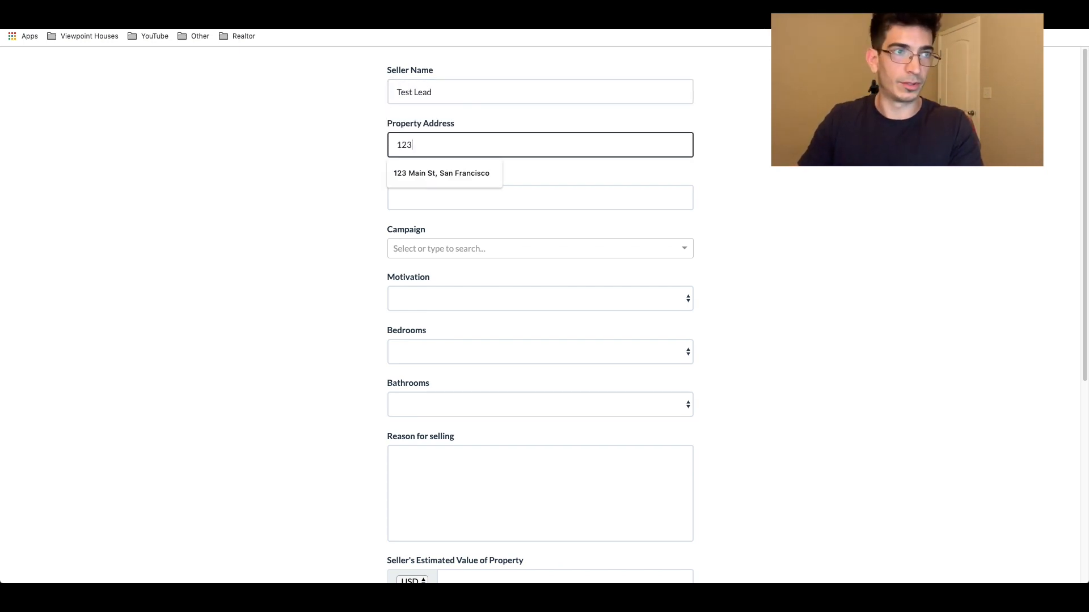
{"action": "key", "text": "Down"}
{"action": "key", "text": "Tab"}
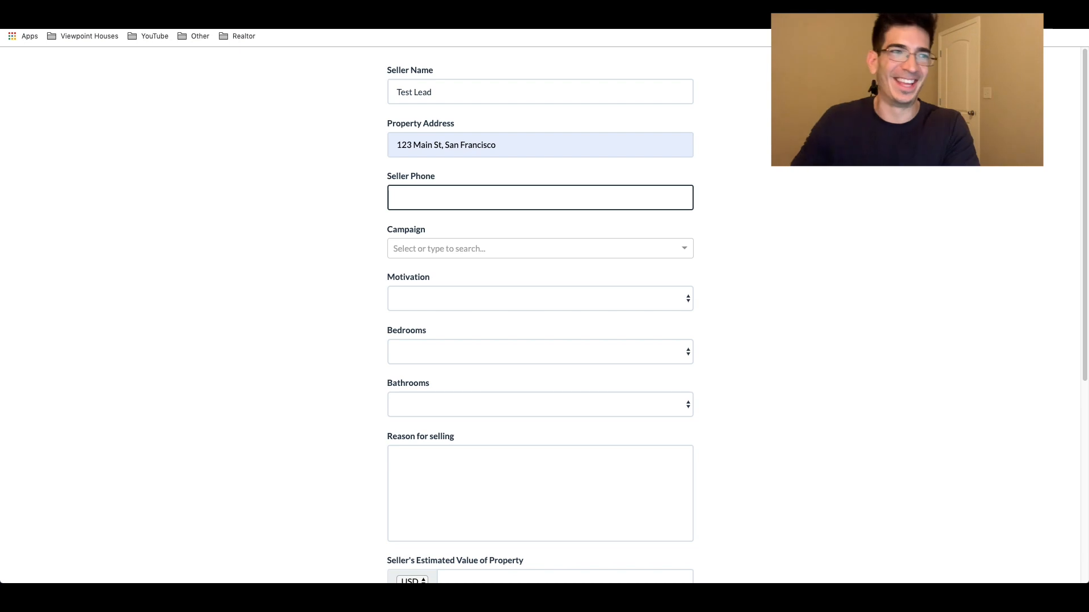
{"action": "type", "text": "55"}
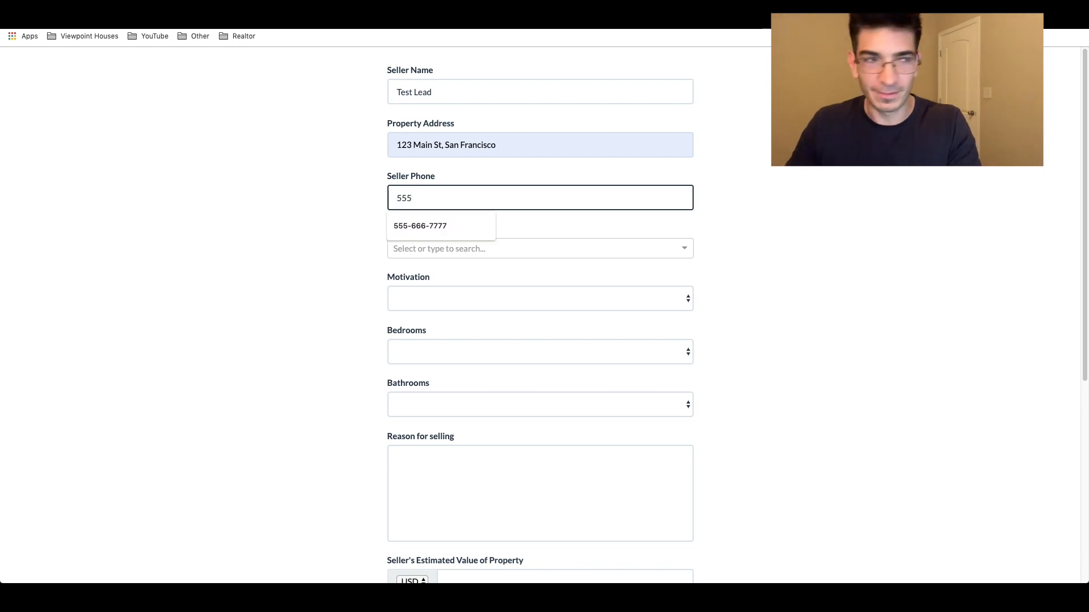
{"action": "type", "text": "5"}
{"action": "key", "text": "Down"}
{"action": "key", "text": "Tab"}
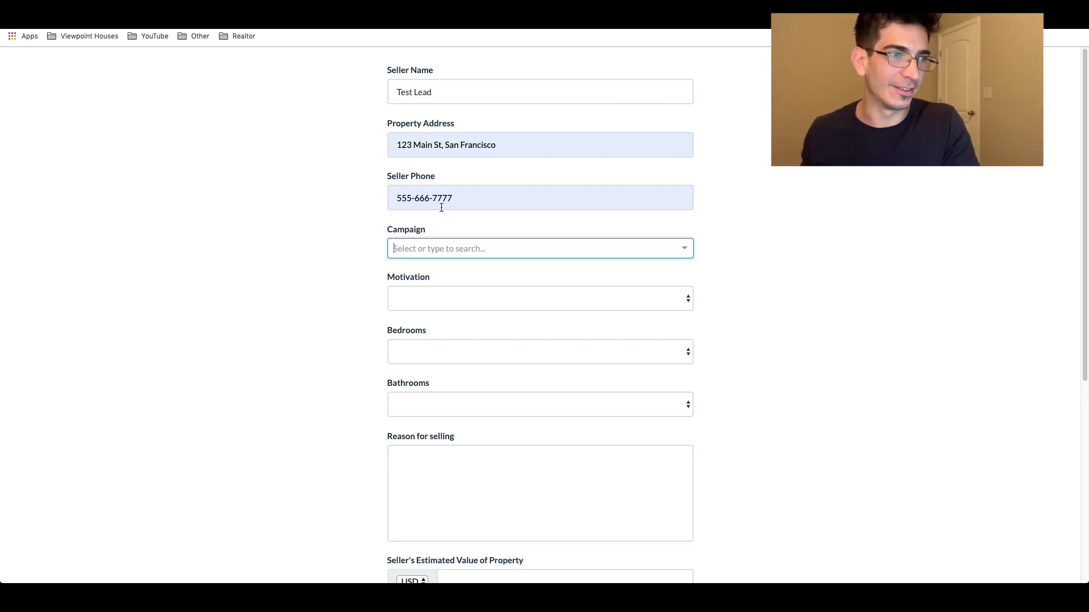
Step: Choose Probates as campaign and Medium motivation, then open the Seller Leads app in Podio
{"action": "left_click", "coordinate": [446, 252]}
{"action": "left_click", "coordinate": [426, 274]}
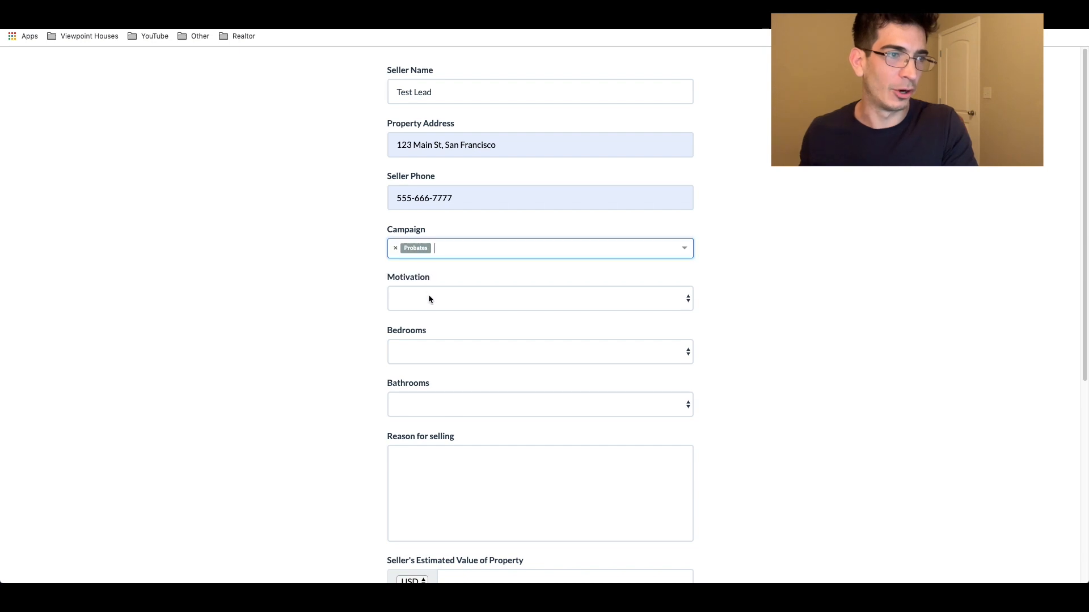
{"action": "left_click", "coordinate": [429, 295]}
{"action": "left_click", "coordinate": [430, 321]}
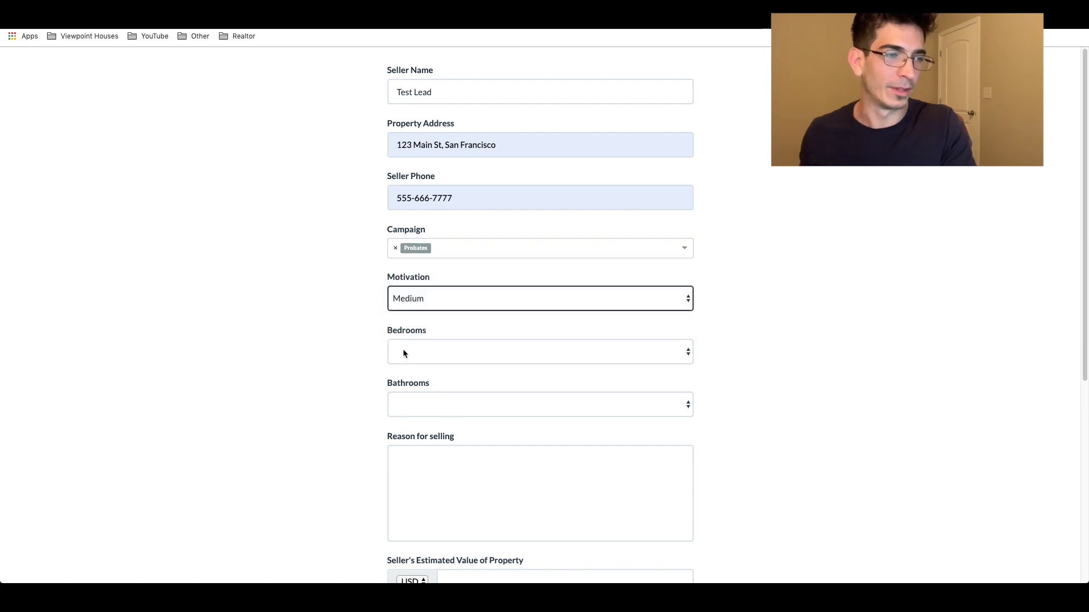
{"action": "scroll", "coordinate": [357, 376], "scroll_direction": "down", "scroll_amount": 3}
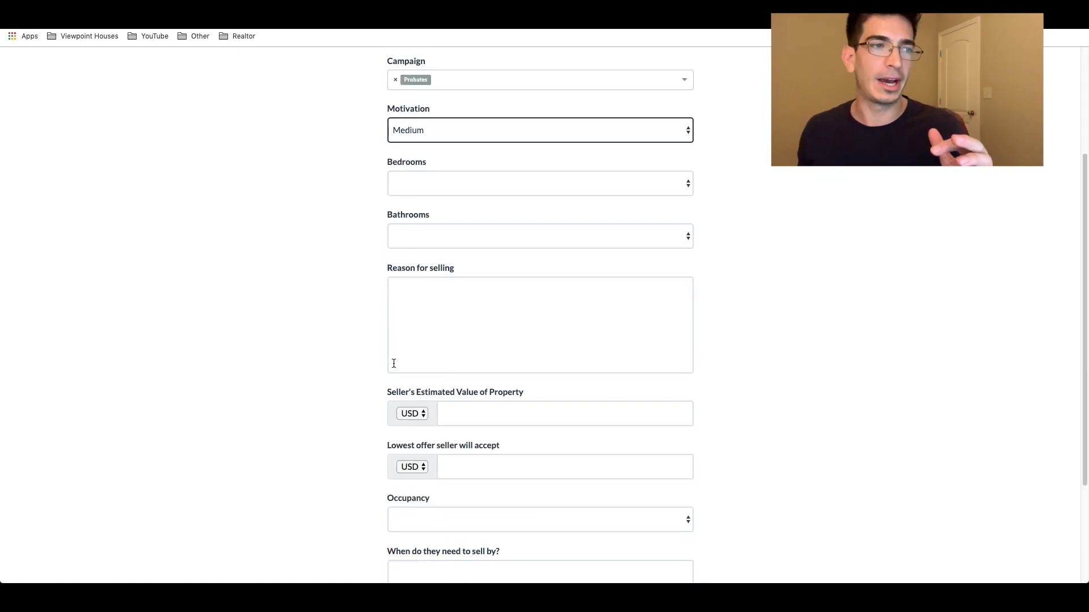
{"action": "scroll", "coordinate": [373, 353], "scroll_direction": "down", "scroll_amount": 1}
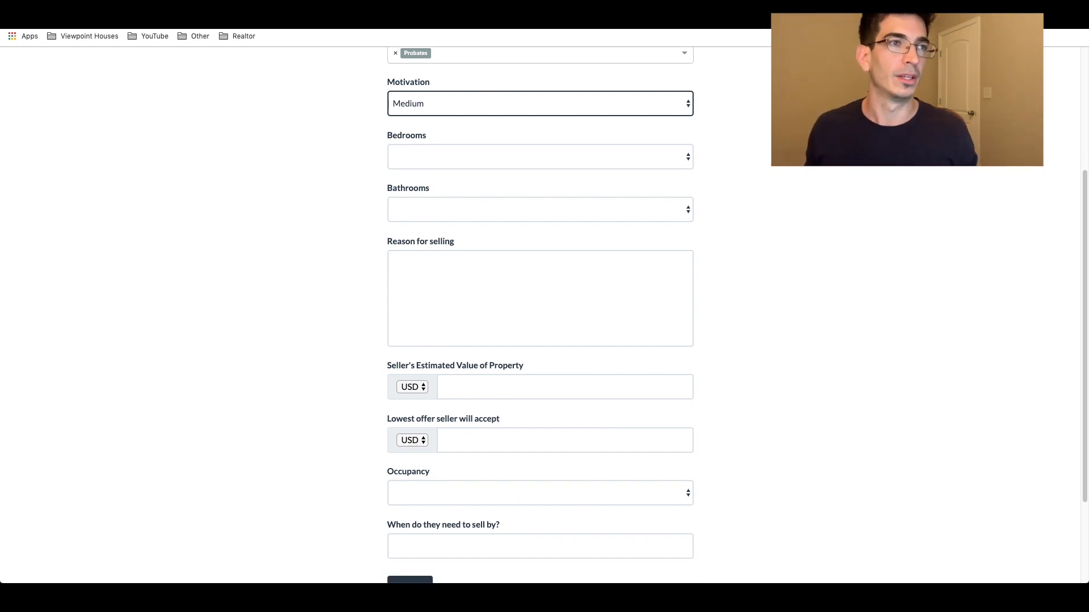
{"action": "left_click", "coordinate": [443, 5]}
{"action": "scroll", "coordinate": [376, 219], "scroll_direction": "up", "scroll_amount": 1}
{"action": "left_click", "coordinate": [200, 91]}
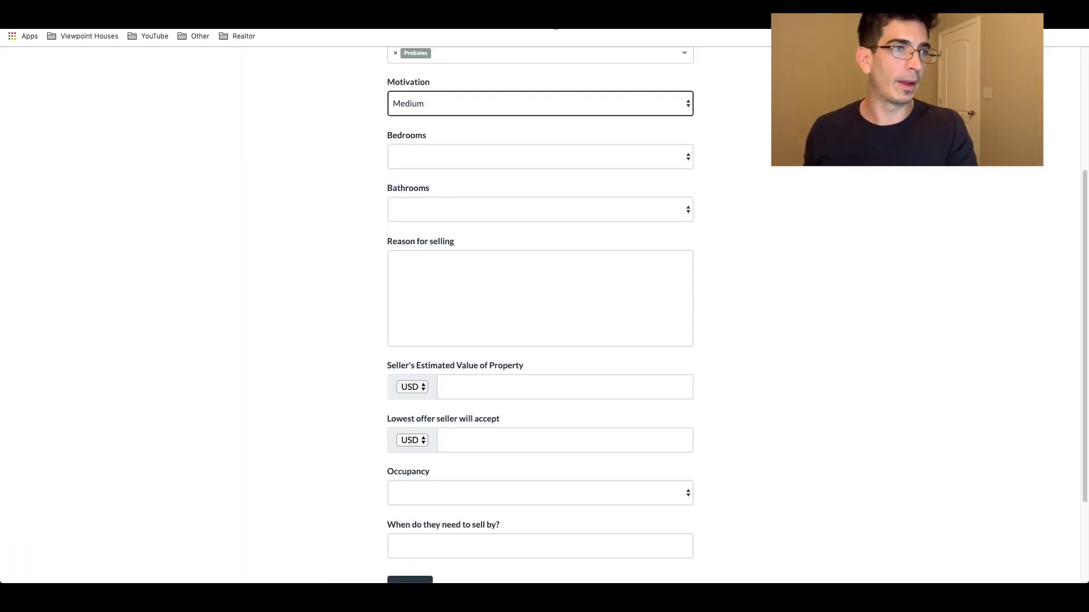
Step: Submit the filled-in test lead from the bottom of the webform
{"action": "scroll", "coordinate": [464, 282], "scroll_direction": "down", "scroll_amount": 1}
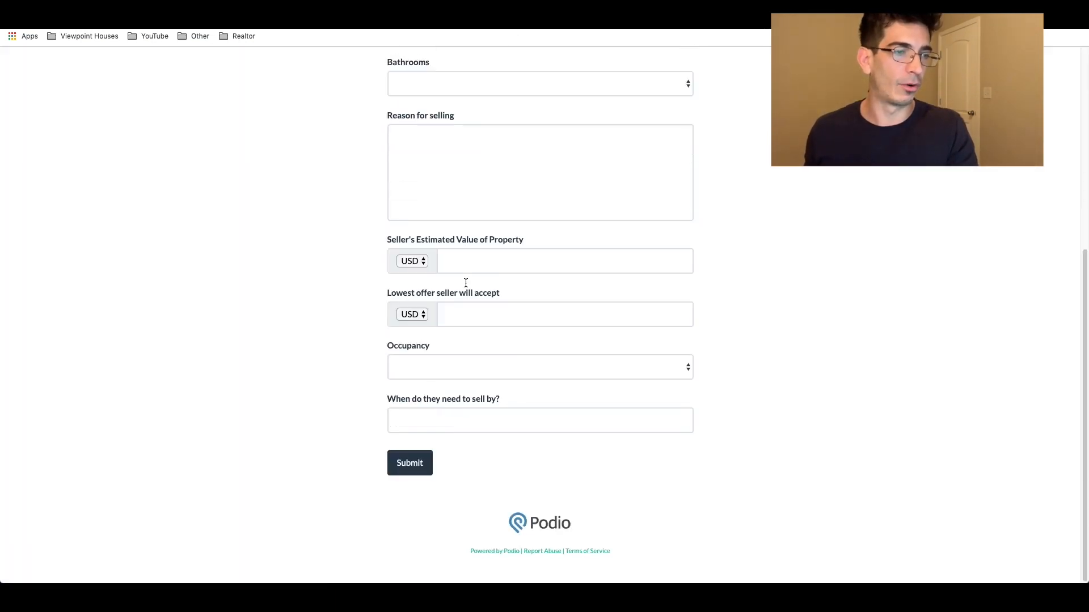
{"action": "scroll", "coordinate": [468, 283], "scroll_direction": "up", "scroll_amount": 5}
{"action": "left_click", "coordinate": [403, 86]}
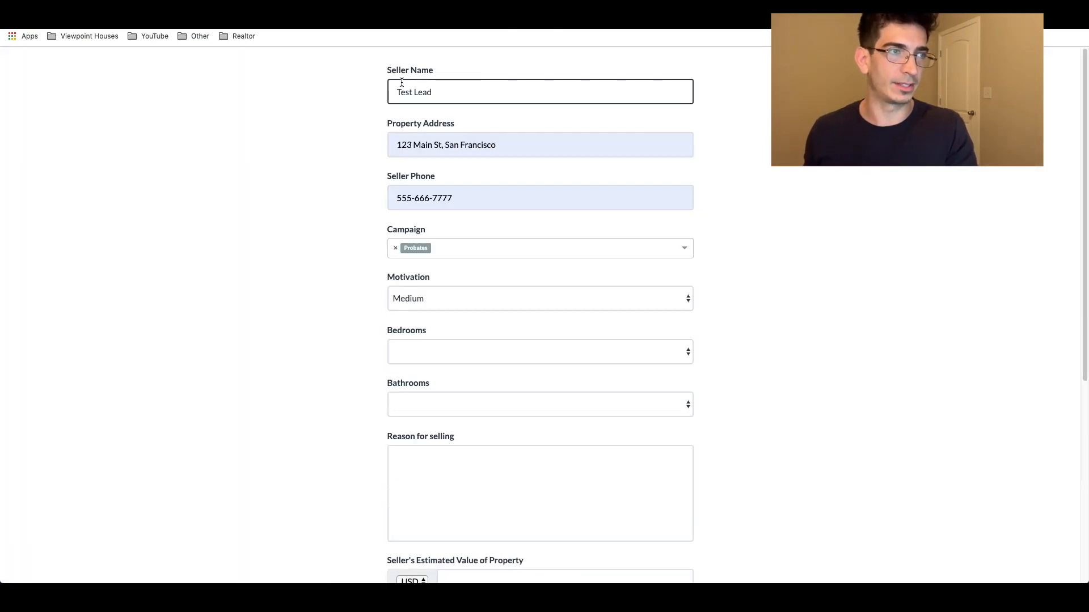
{"action": "scroll", "coordinate": [416, 170], "scroll_direction": "down", "scroll_amount": 6}
{"action": "left_click", "coordinate": [403, 462]}
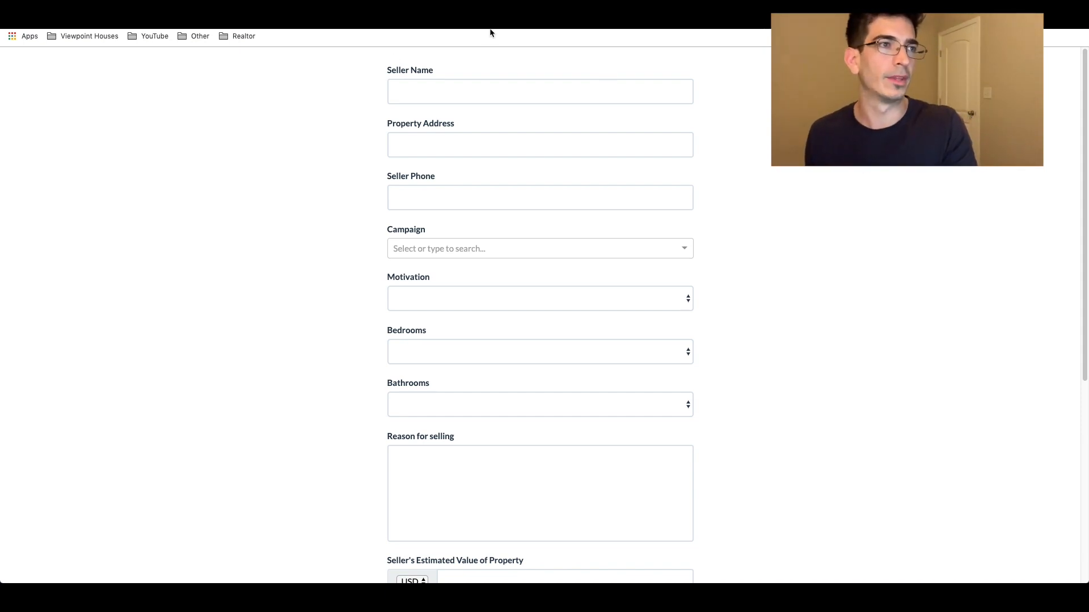
Step: Reload the Seller Leads list in Podio and open the new Test Lead item
{"action": "key", "text": "ctrl+shift+Tab"}
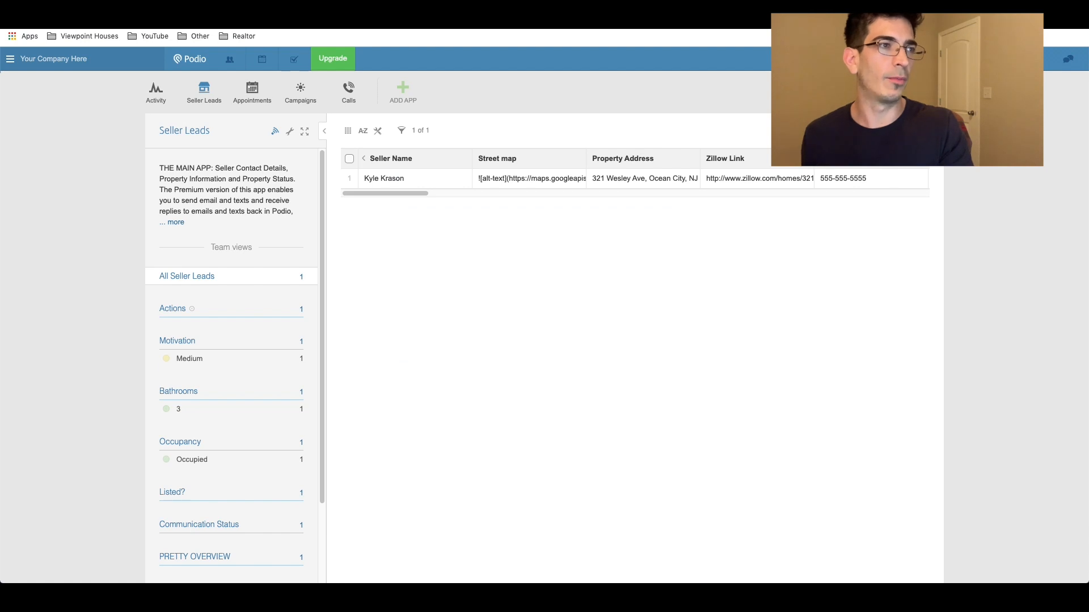
{"action": "left_click", "coordinate": [62, 14]}
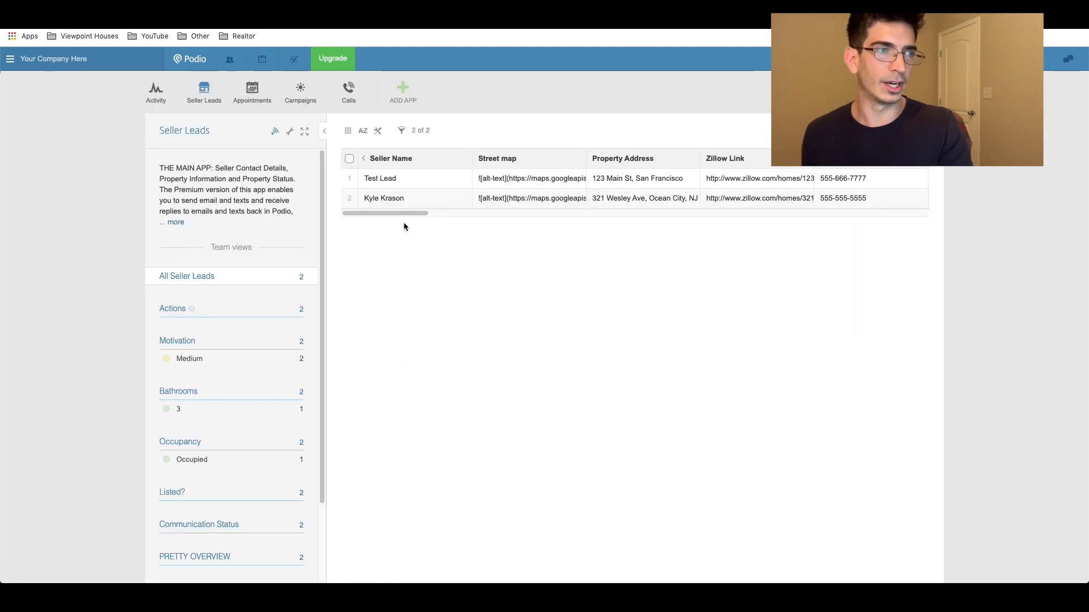
{"action": "left_click", "coordinate": [405, 182]}
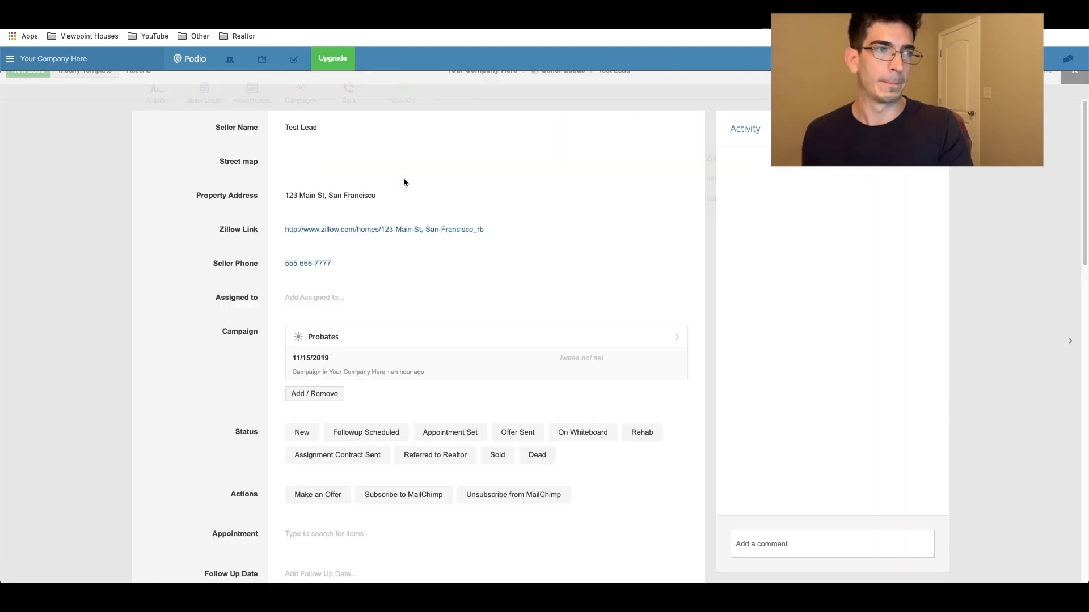
{"action": "scroll", "coordinate": [379, 264], "scroll_direction": "down", "scroll_amount": 10}
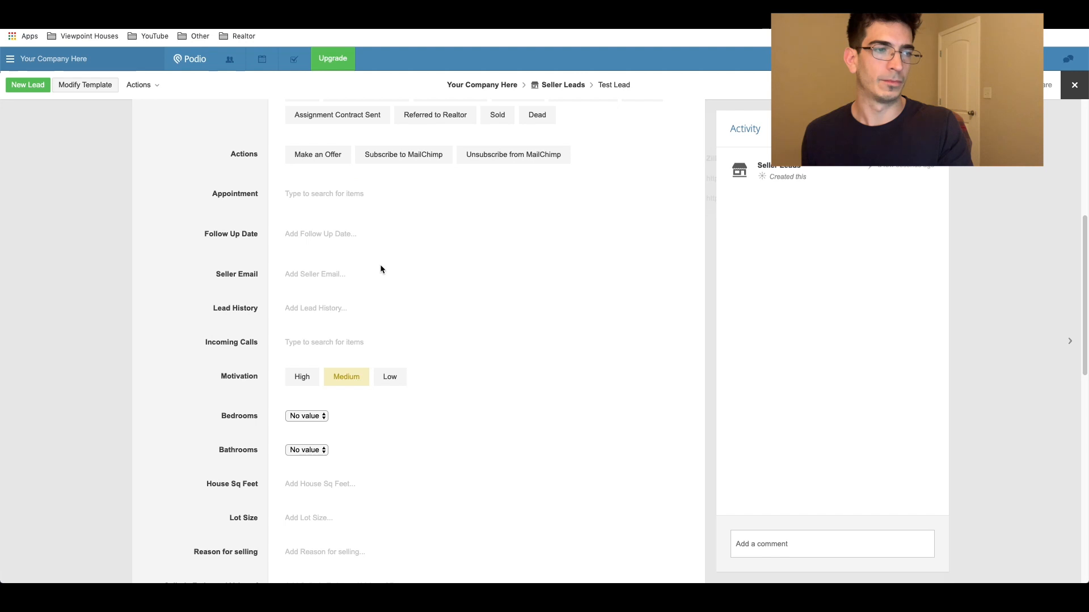
{"action": "scroll", "coordinate": [378, 265], "scroll_direction": "up", "scroll_amount": 10}
{"action": "scroll", "coordinate": [311, 204], "scroll_direction": "down", "scroll_amount": 6}
{"action": "scroll", "coordinate": [311, 208], "scroll_direction": "up", "scroll_amount": 6}
Step: Replace the Property Address with the full suggested address so its map appears
{"action": "left_click", "coordinate": [319, 197]}
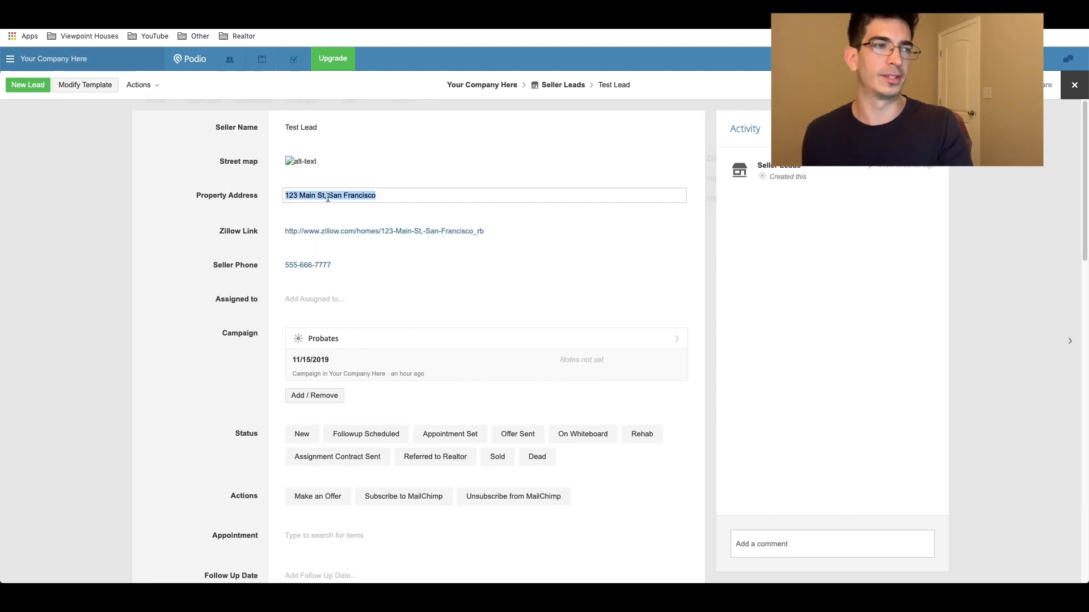
{"action": "left_click", "coordinate": [387, 197]}
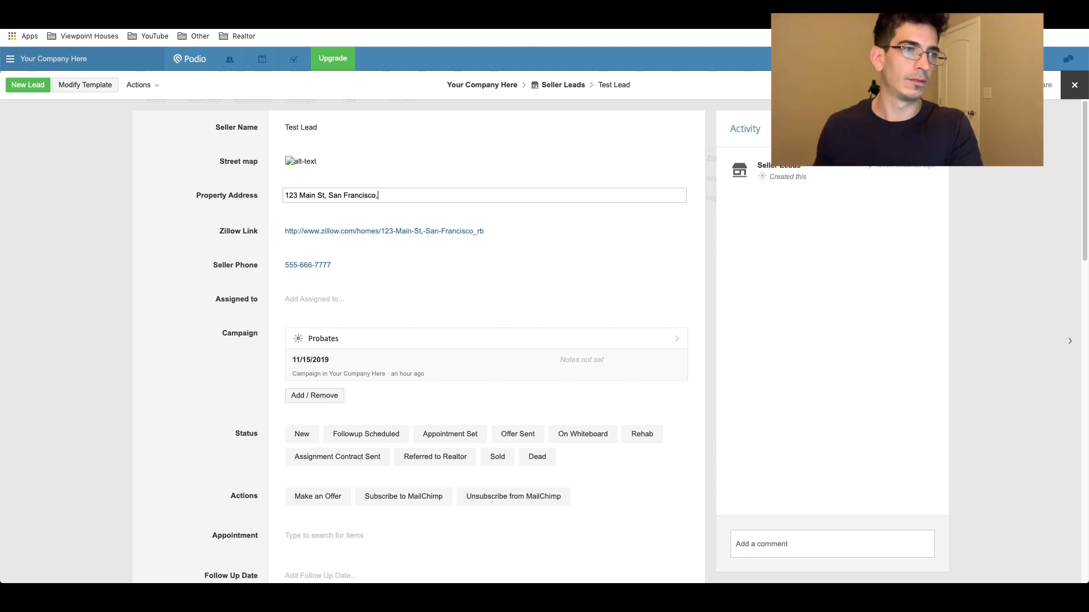
{"action": "left_click", "coordinate": [409, 216]}
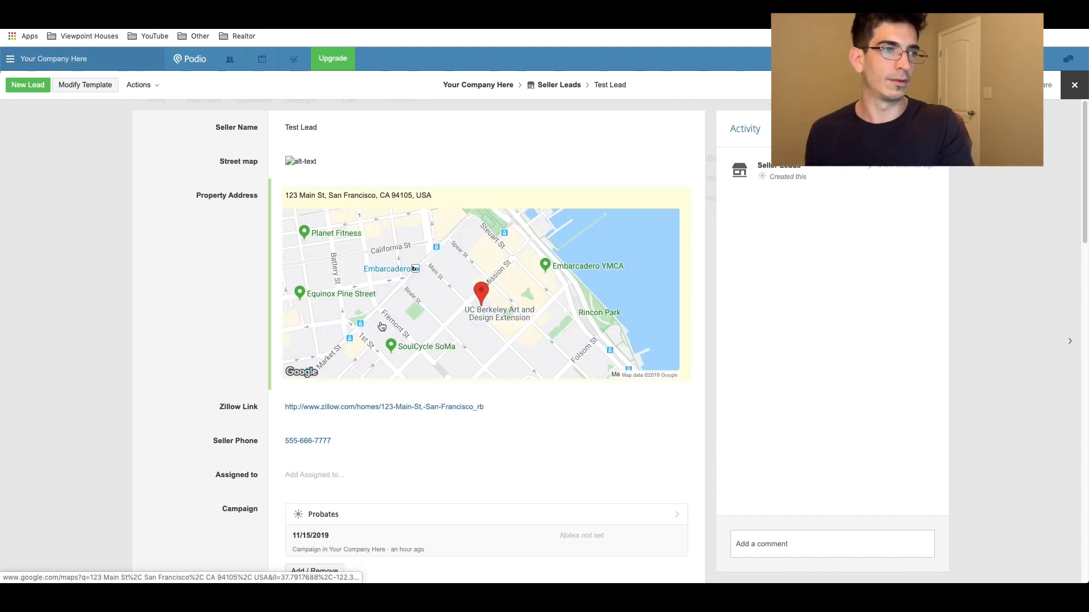
{"action": "scroll", "coordinate": [303, 314], "scroll_direction": "down", "scroll_amount": 2}
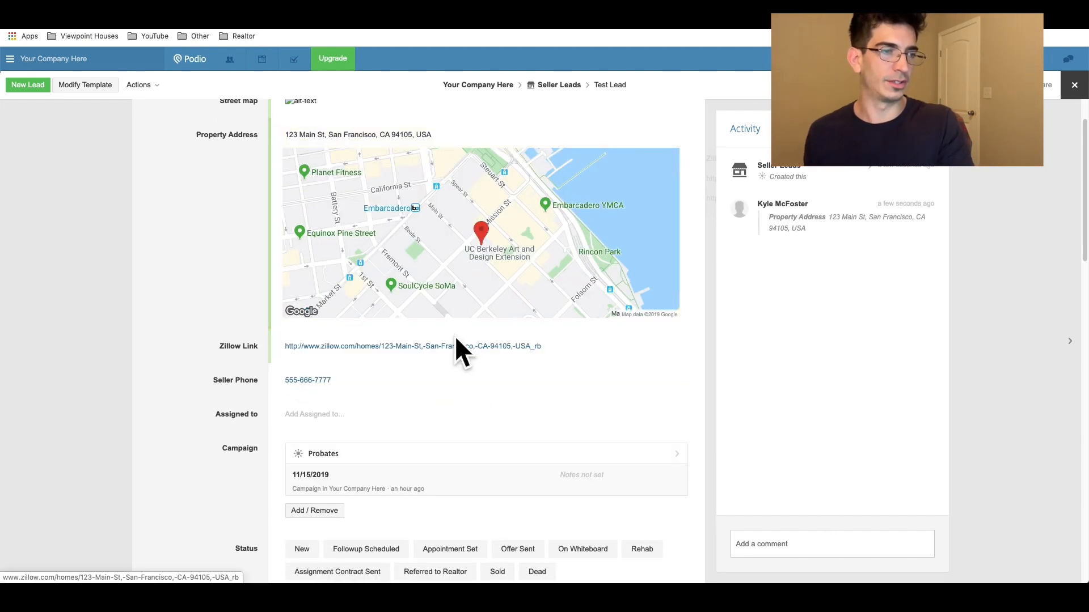
{"action": "scroll", "coordinate": [355, 330], "scroll_direction": "down", "scroll_amount": 1}
{"action": "scroll", "coordinate": [360, 331], "scroll_direction": "up", "scroll_amount": 3}
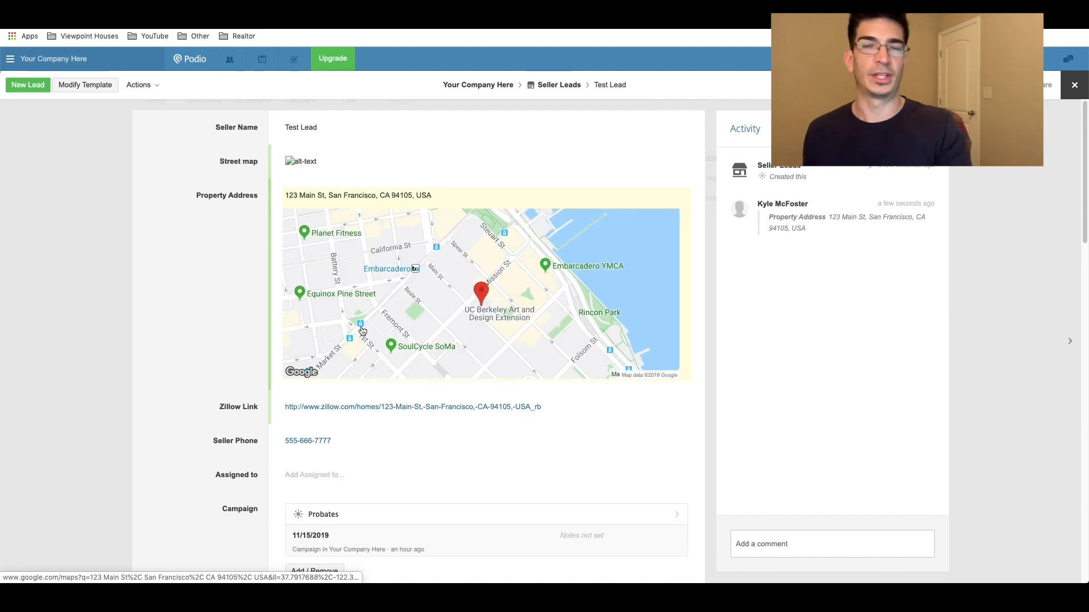